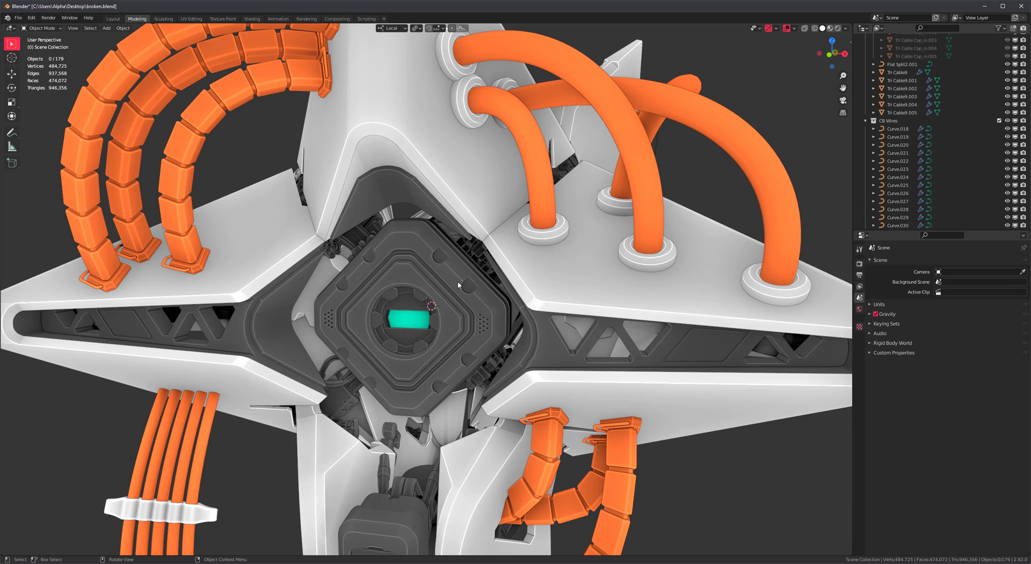
Draw six short cables of radius 0.005 running from around the central core to the surrounding shell panels
mouse_move(461, 212)
left_mouse_down()
mouse_move(440, 256)
mouse_move(526, 294)
left_mouse_up()
left_click_drag(465, 360, 502, 399)
left_click_drag(438, 387, 460, 462)
left_click_drag(371, 382, 336, 442)
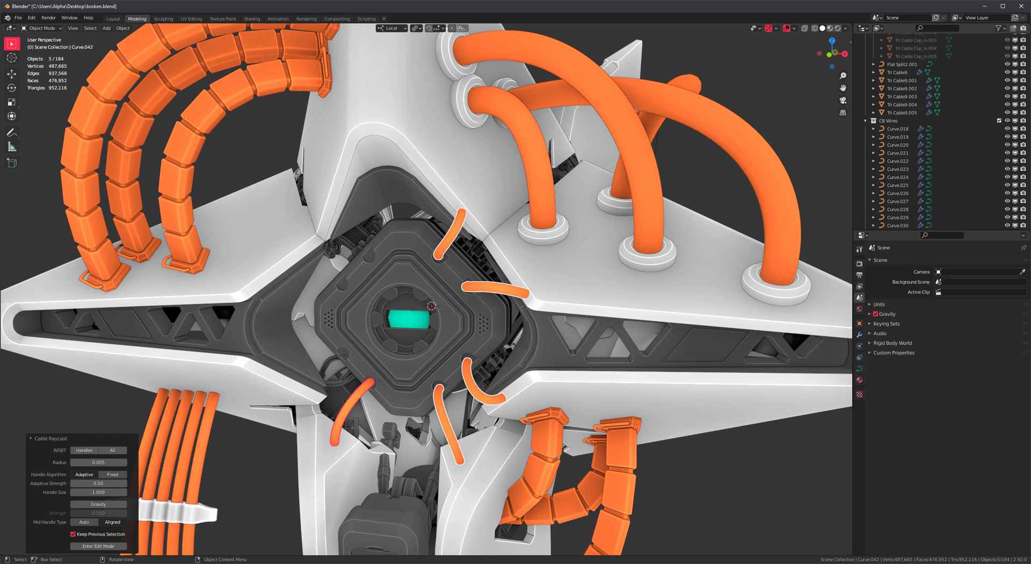
left_click_drag(344, 352, 285, 382)
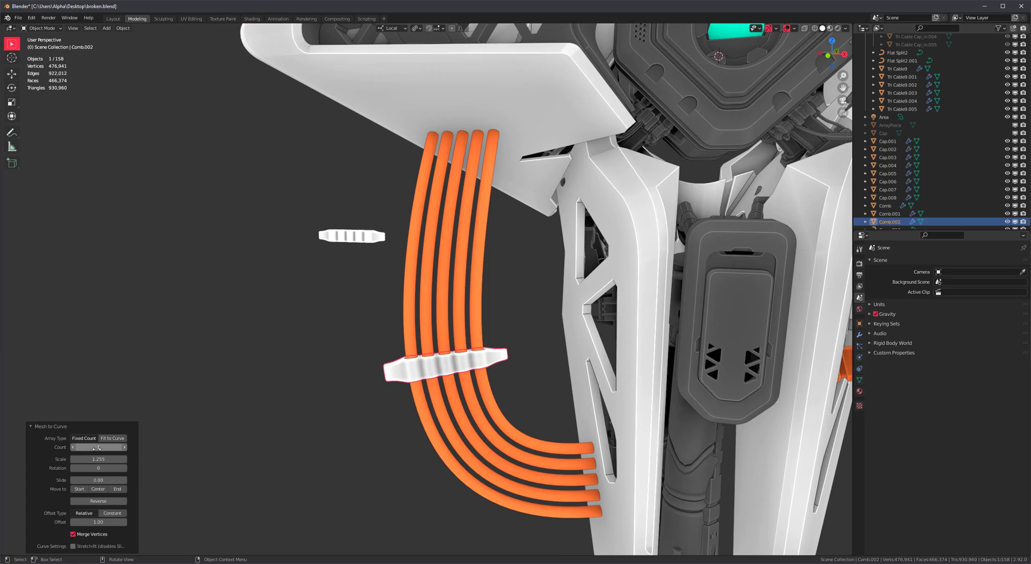
Array the cable comb along the five-wire bundle with a count of 2 and an offset of 2.14
left_click(437, 346)
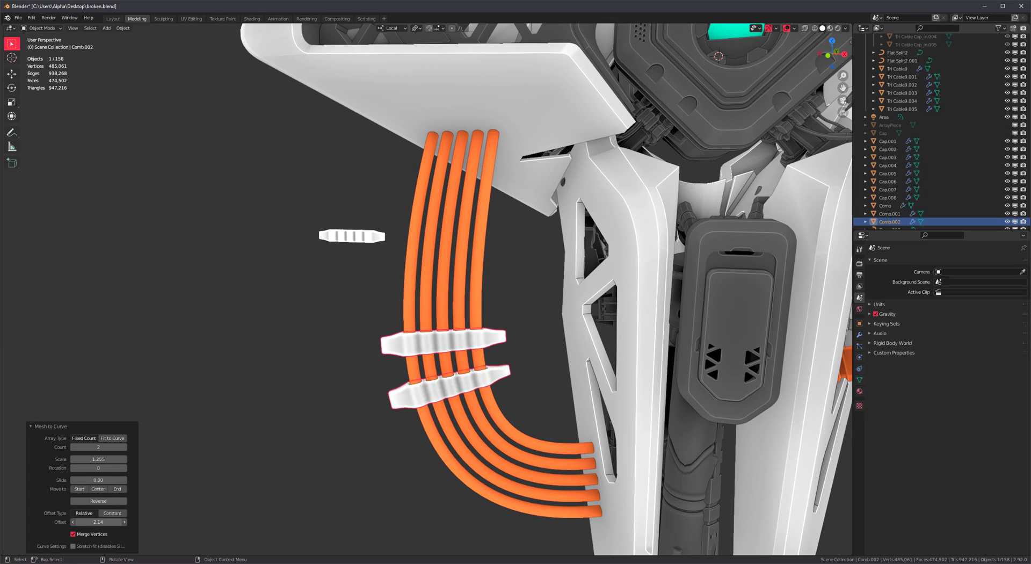
left_click(472, 437)
Place the flat ribbon cable between the two fins and rotate its connector mesh along the curve
scroll(416, 338, "down", 2)
scroll(417, 337, "up", 4)
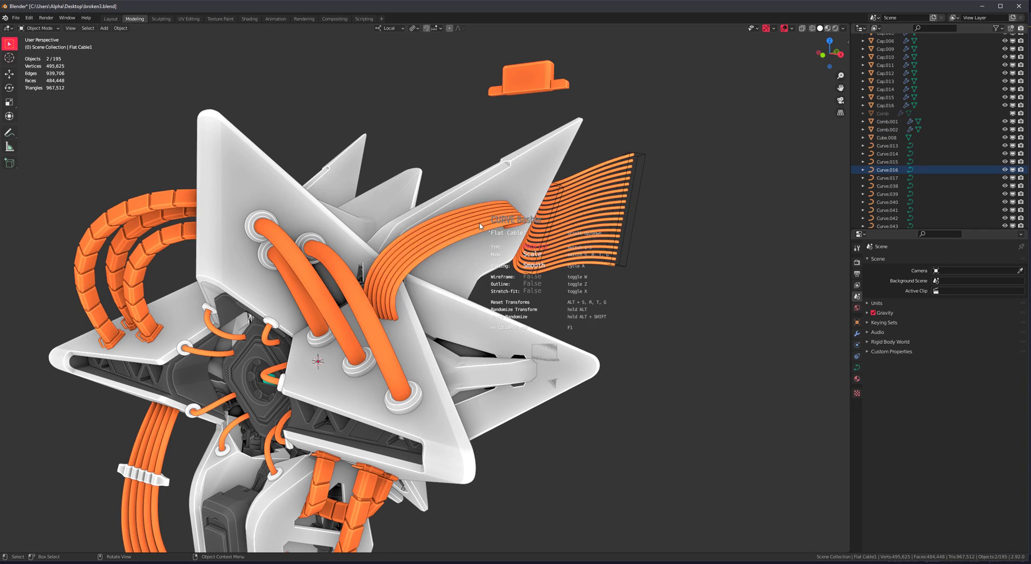
left_click(516, 226)
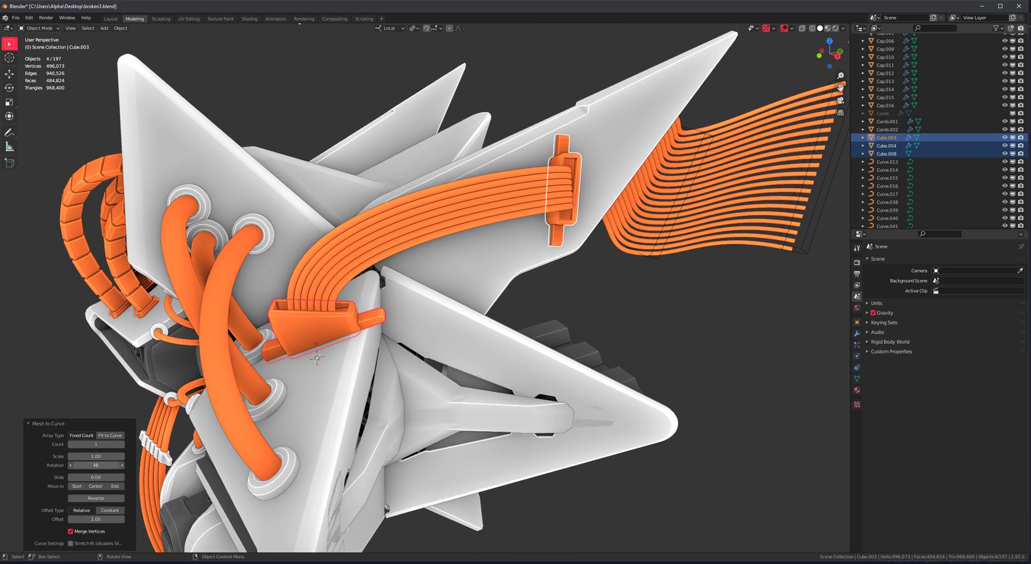
left_click_drag(96, 466, 107, 466)
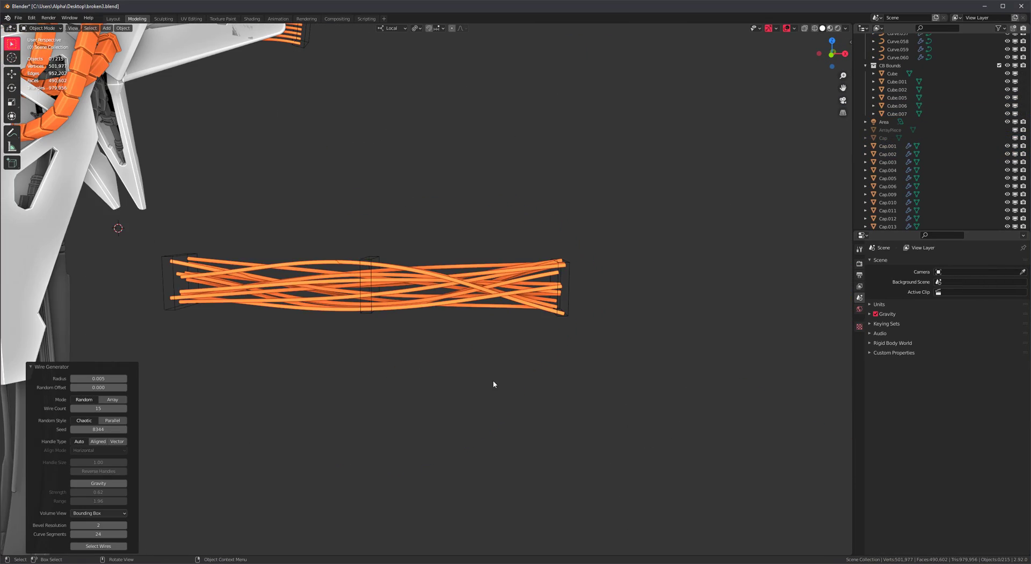
Enable gravity on the generated random wire bundle and use the Chaotic random style
key("F9")
left_click(572, 490)
left_click(563, 430)
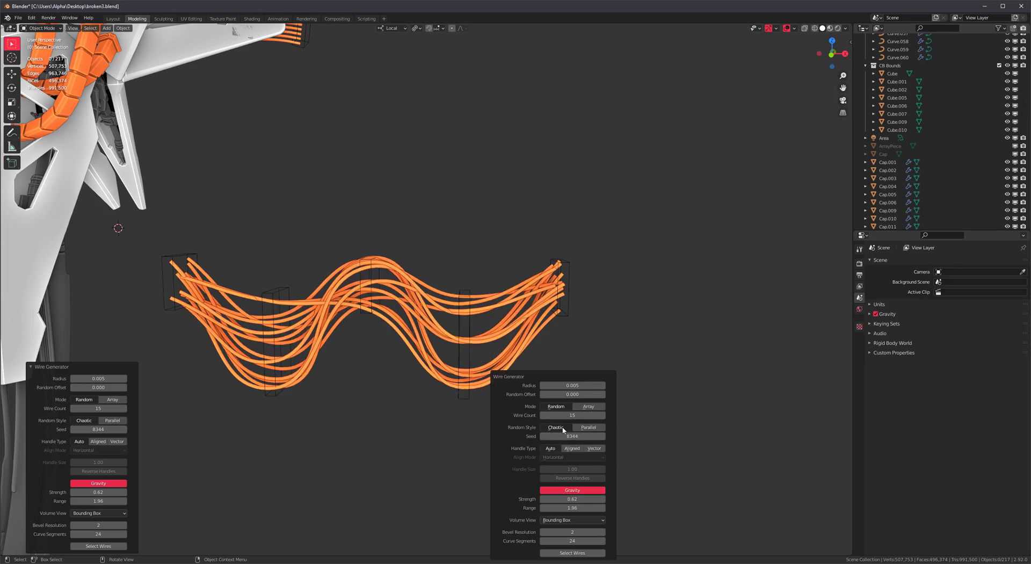
key("r")
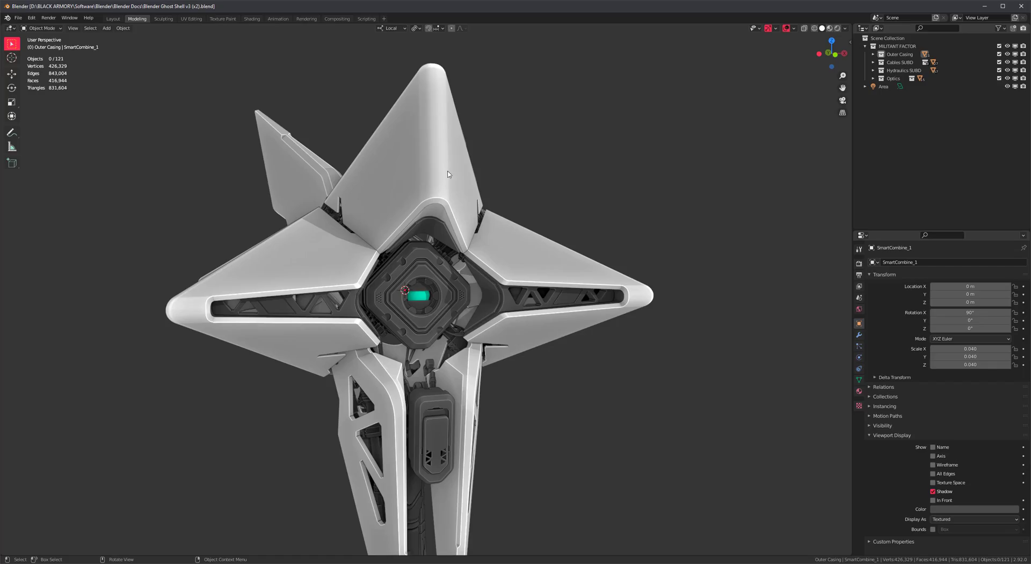
Draw a cable of radius 0.010 with Cable Raycast from the top fin's side to the left arm's upper face
middle_click_drag(436, 261, 421, 241)
scroll(436, 263, "up", 1)
key("c")
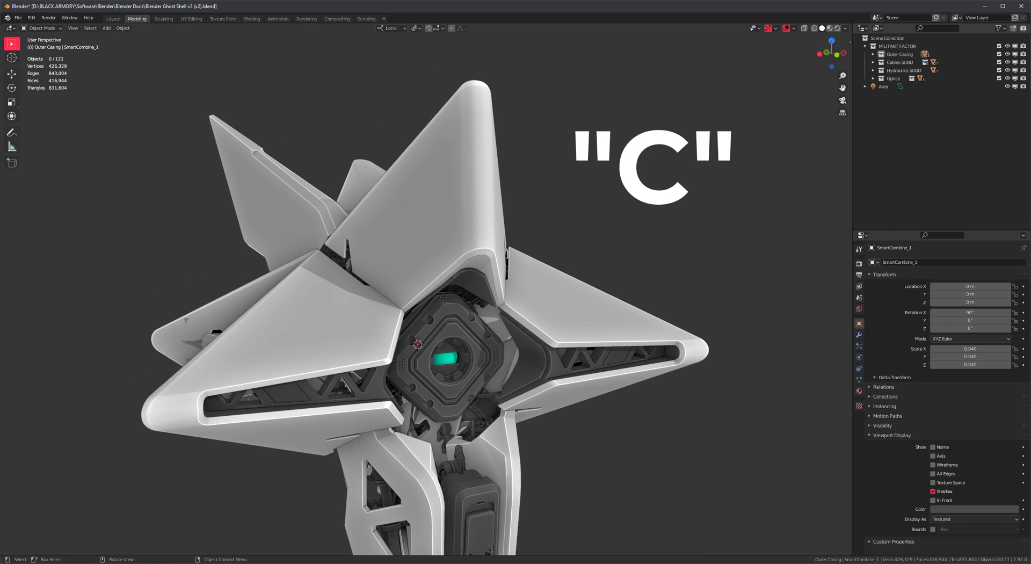
left_click(436, 196)
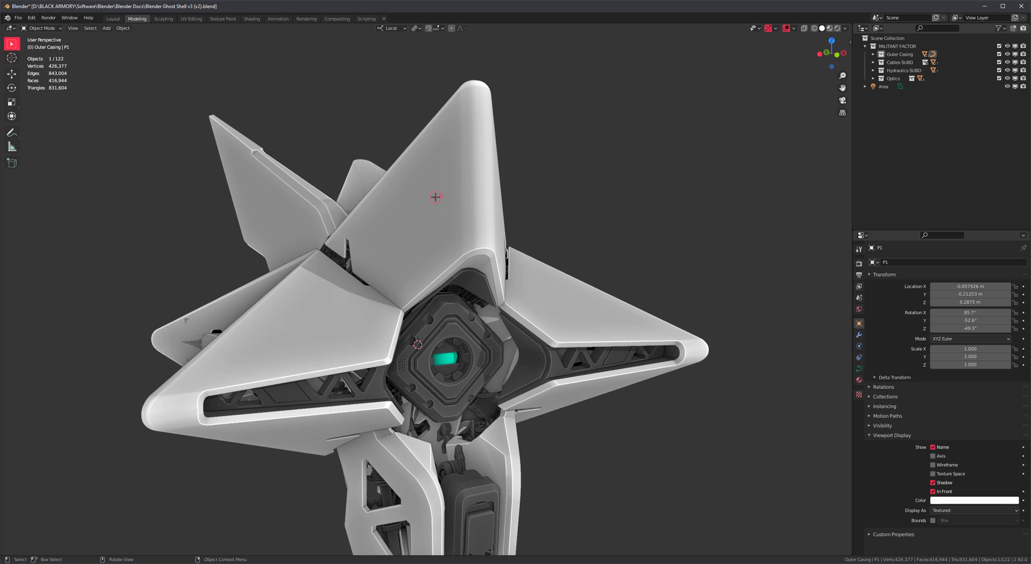
left_click(337, 348)
middle_click_drag(410, 302, 375, 187)
scroll(355, 225, "up", 1)
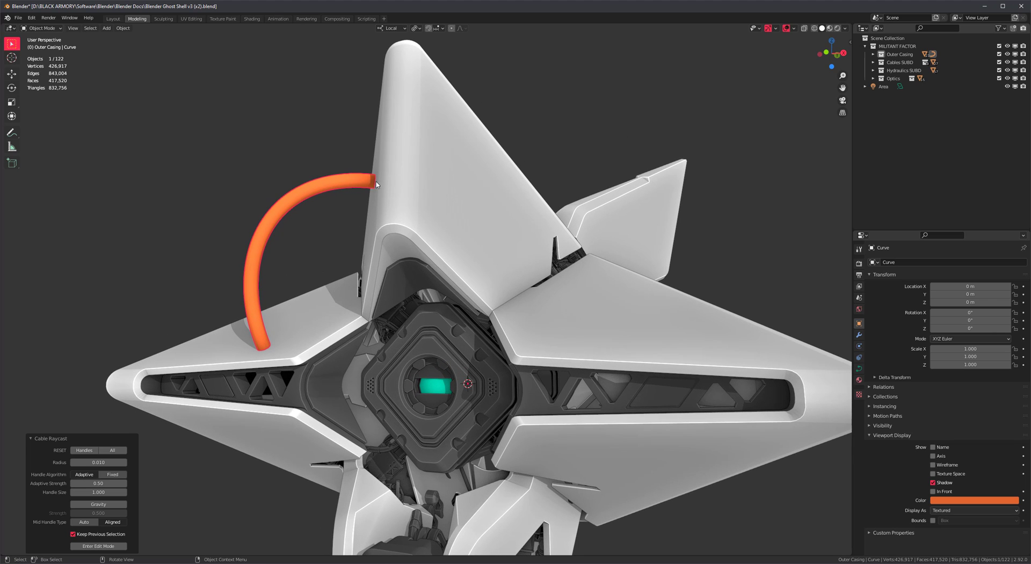
Draw two more cables beside the first one, between the top fin and the left arm
middle_click_drag(300, 358, 497, 305)
mouse_move(512, 243)
left_mouse_down()
mouse_move(496, 308)
mouse_move(462, 376)
left_mouse_up()
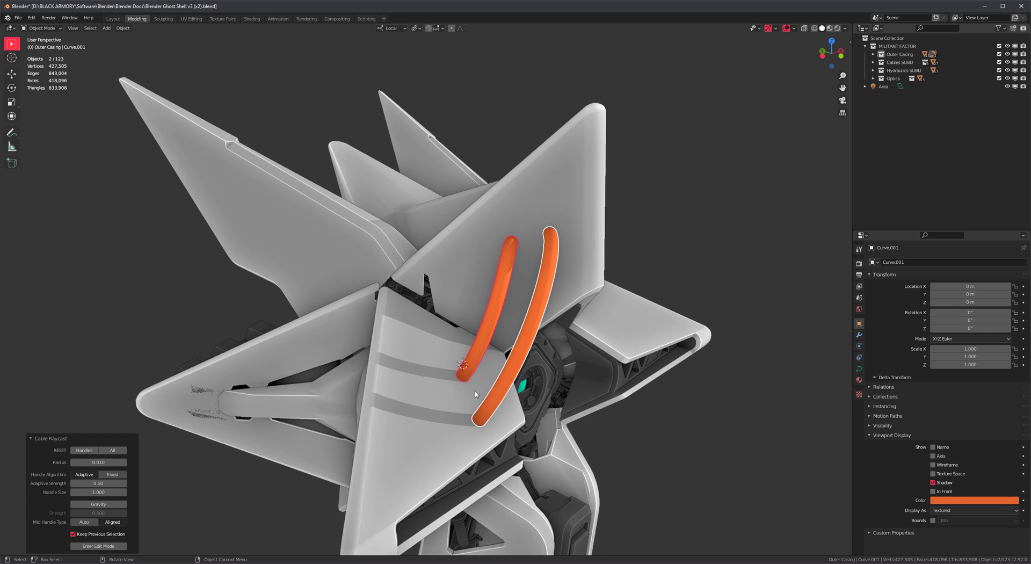
left_click(511, 211)
left_click(433, 396)
scroll(433, 396, "down", 1)
middle_click_drag(489, 392, 433, 370)
Turn off shadows in the viewport shading options
left_click(845, 29)
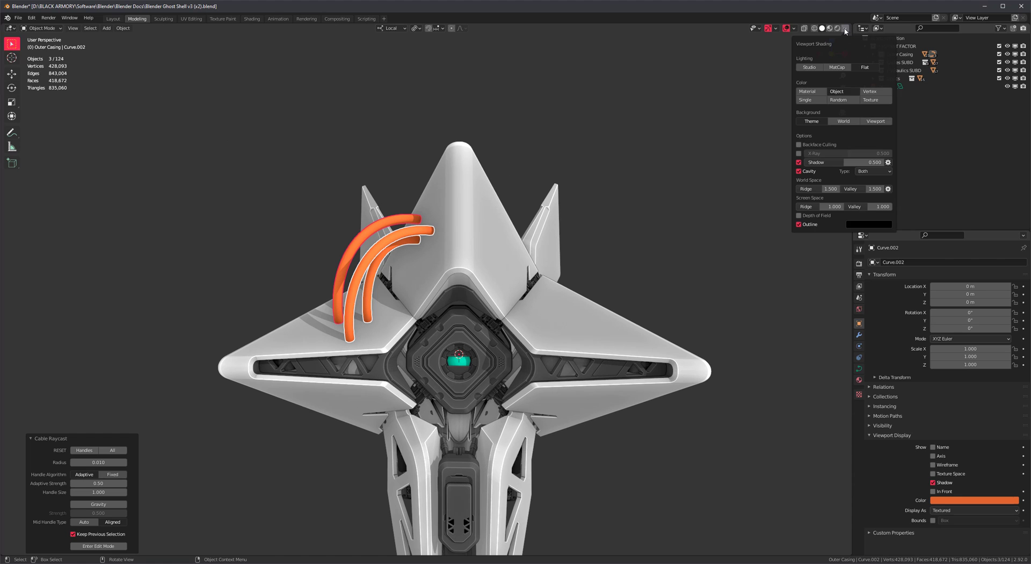
left_click(798, 162)
Draw two side-by-side cables from the lower leg's cut-out frame to the underside of the right arm
middle_click_drag(521, 462, 441, 308, "shift")
scroll(401, 306, "up", 3)
left_click(367, 297)
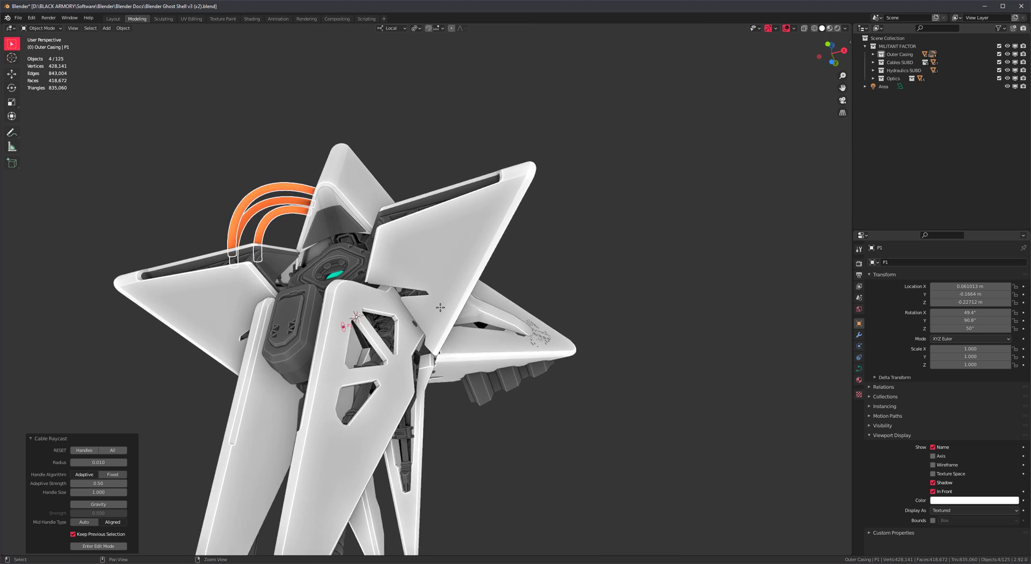
scroll(441, 308, "up", 2)
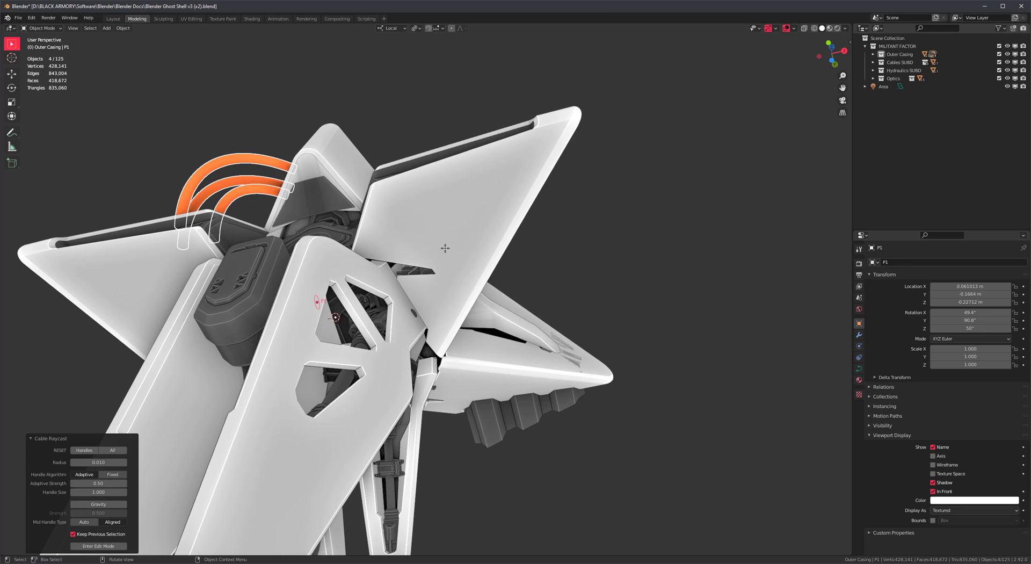
left_click(445, 248)
middle_click_drag(446, 248, 472, 294)
left_click(363, 412)
left_click(467, 285)
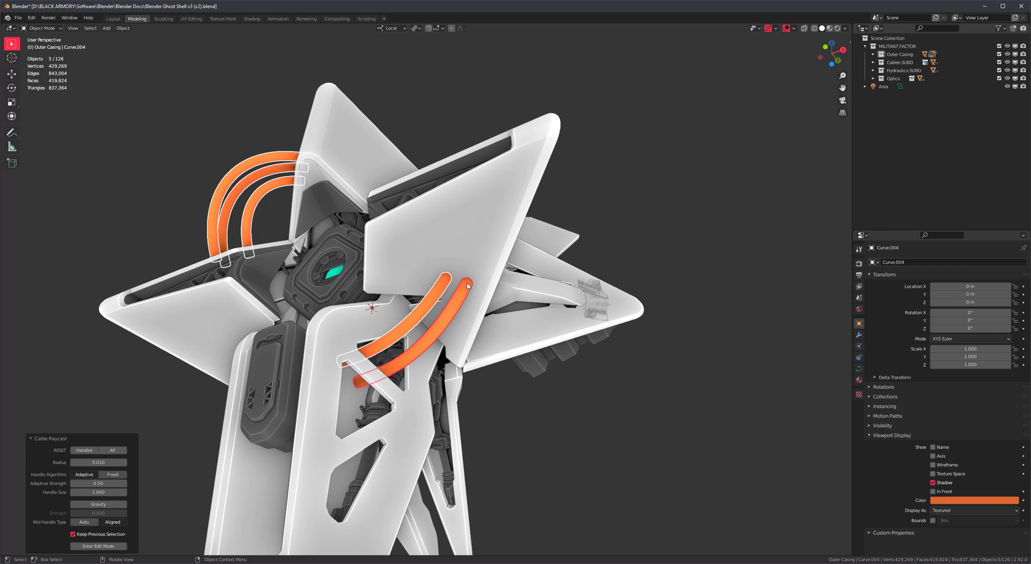
Open the newest lower cable in Edit Mode and hide the curve normals
left_click(101, 546)
left_click_drag(843, 87, 846, 70)
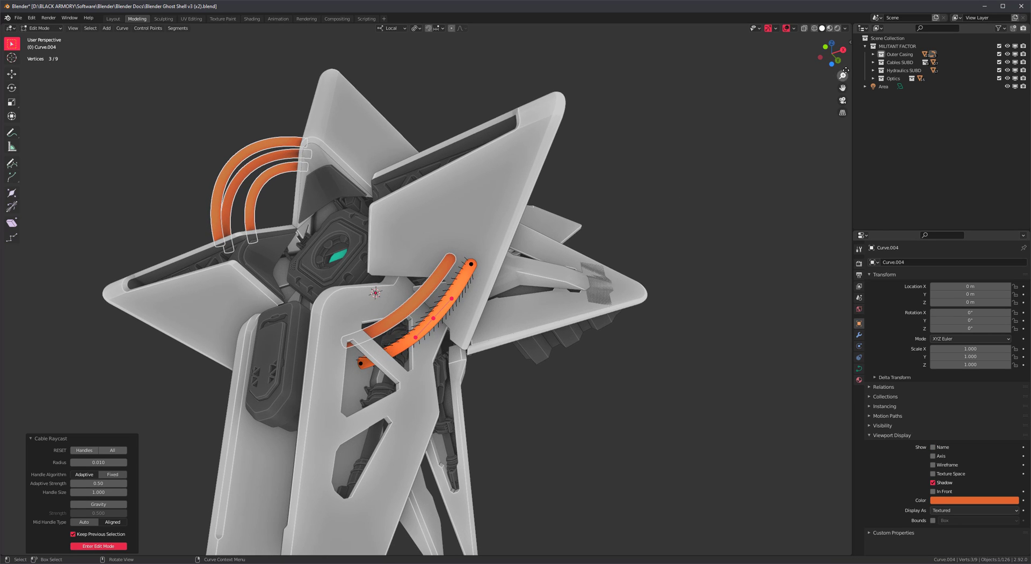
left_click(794, 28)
left_click(744, 231)
middle_click_drag(445, 349, 482, 373)
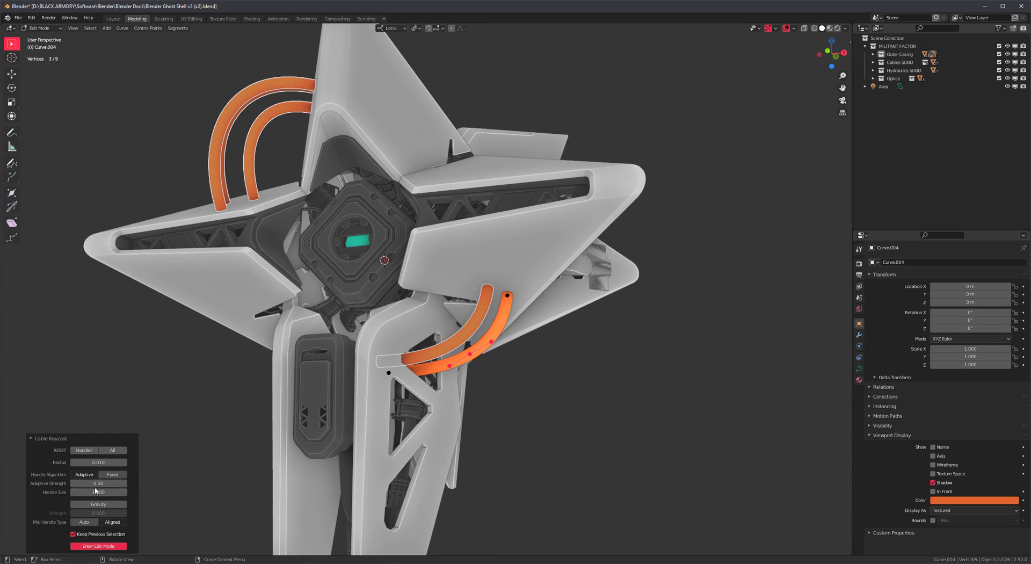
Draw a third, longer cable between the right arm and the lower leg, moving and scaling its middle control points
middle_click_drag(500, 376, 541, 388)
key("alt+c")
key("alt+c")
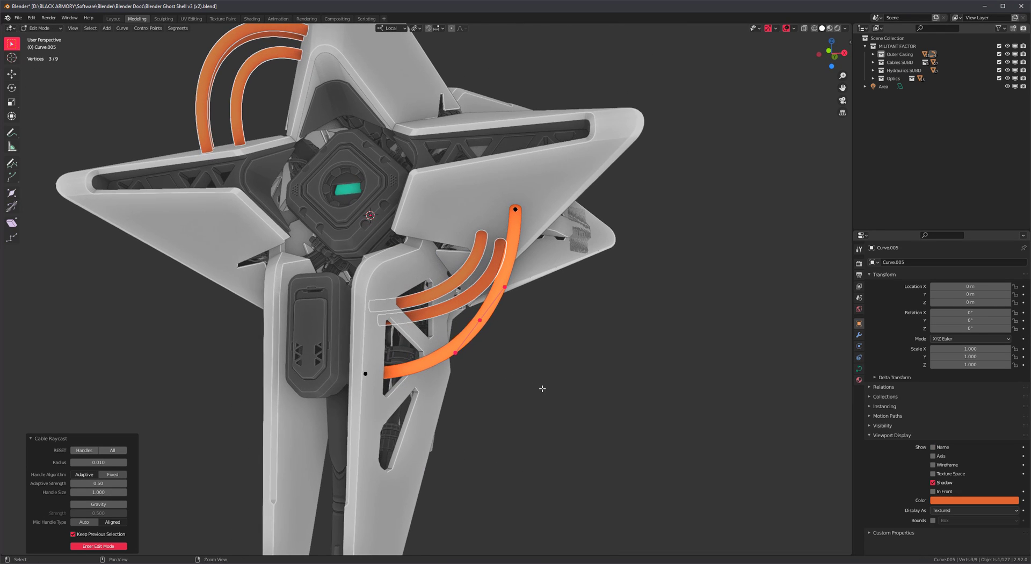
key("g")
left_click(534, 397)
key("s")
left_click(571, 376)
scroll(571, 376, "down", 4)
key("Tab")
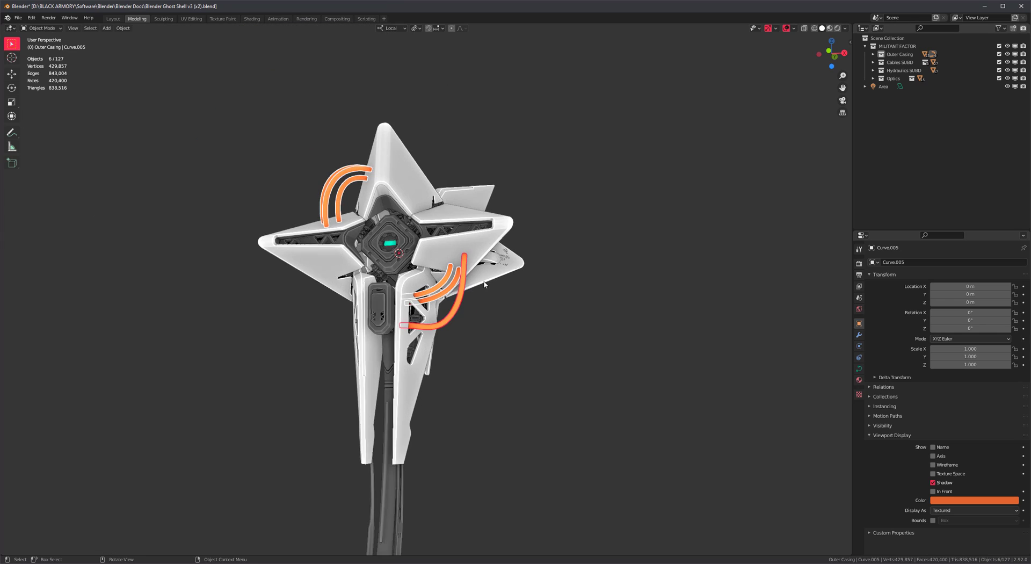
Try a still longer cable from the right arm down to the lower leg, moving and scaling its middle control points
scroll(465, 272, "up", 1)
key("alt+c")
key("alt+c")
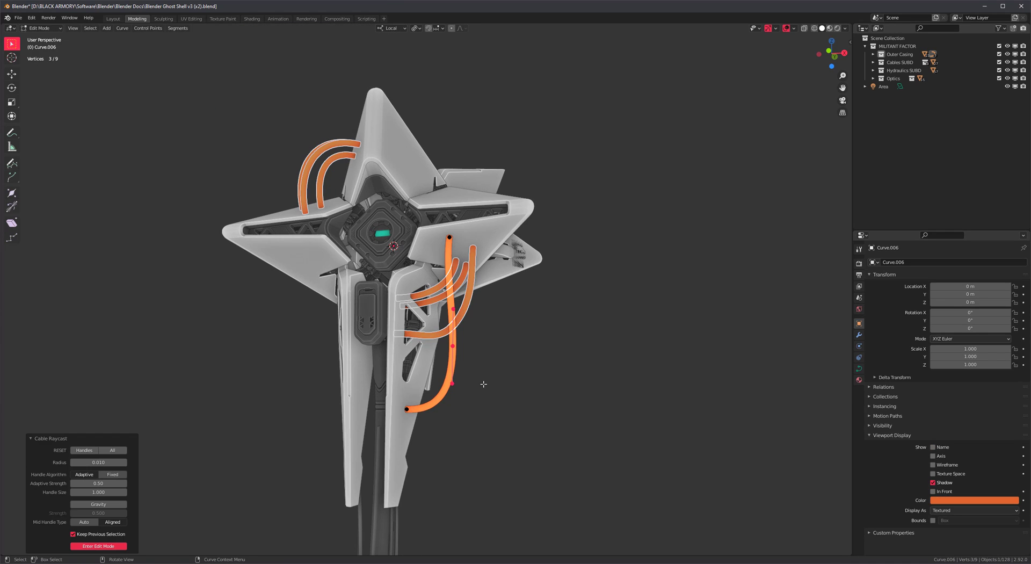
key("g")
left_click(497, 382)
key("s")
left_click(497, 381)
key("Tab")
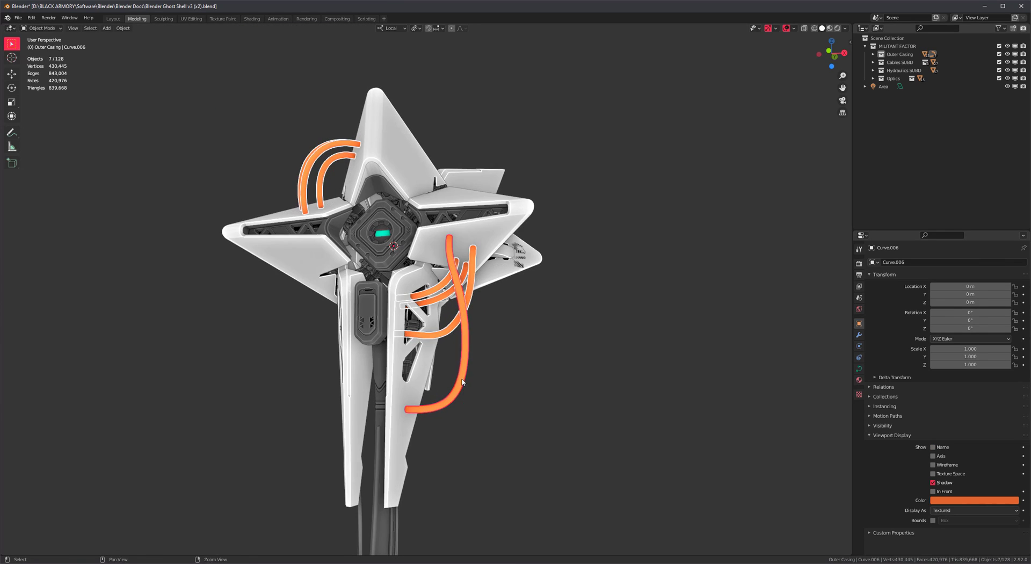
Delete the longest cable hanging between the right arm and the lower leg
middle_click_drag(497, 382, 511, 446)
middle_click_drag(580, 436, 566, 435)
left_click(566, 434)
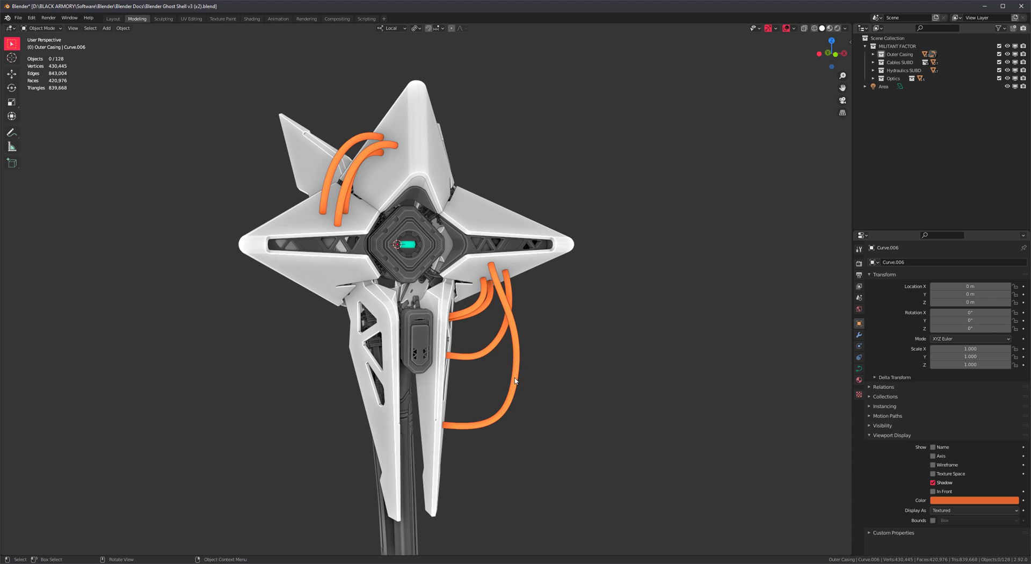
key("Delete")
Draw a cable from the hexagonal rods to the inner face of the slotted rear fin and leave Edit Mode
middle_click_drag(519, 382, 478, 277)
scroll(478, 276, "up", 5)
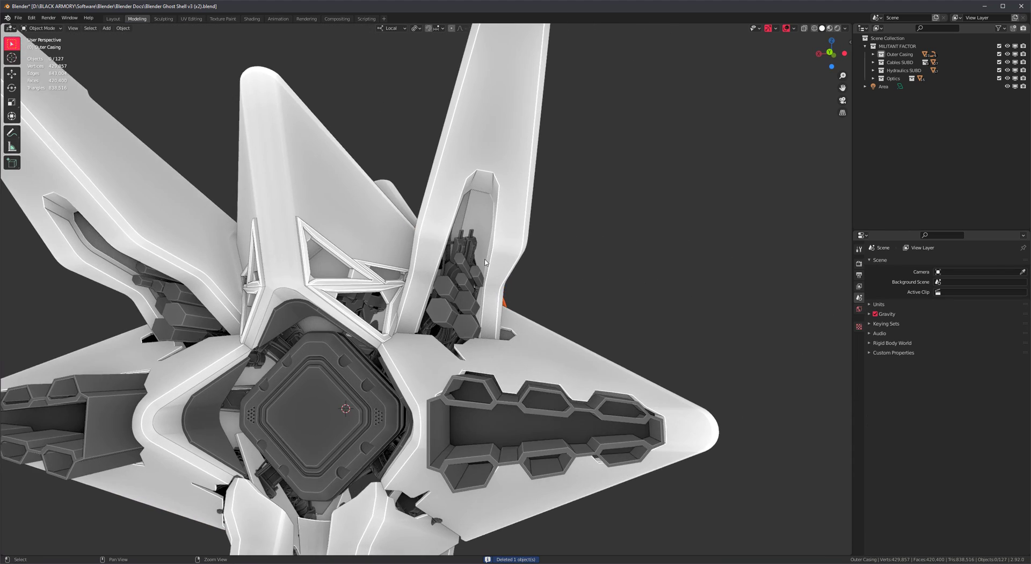
scroll(478, 276, "up", 1)
left_click(465, 251)
left_click(466, 130)
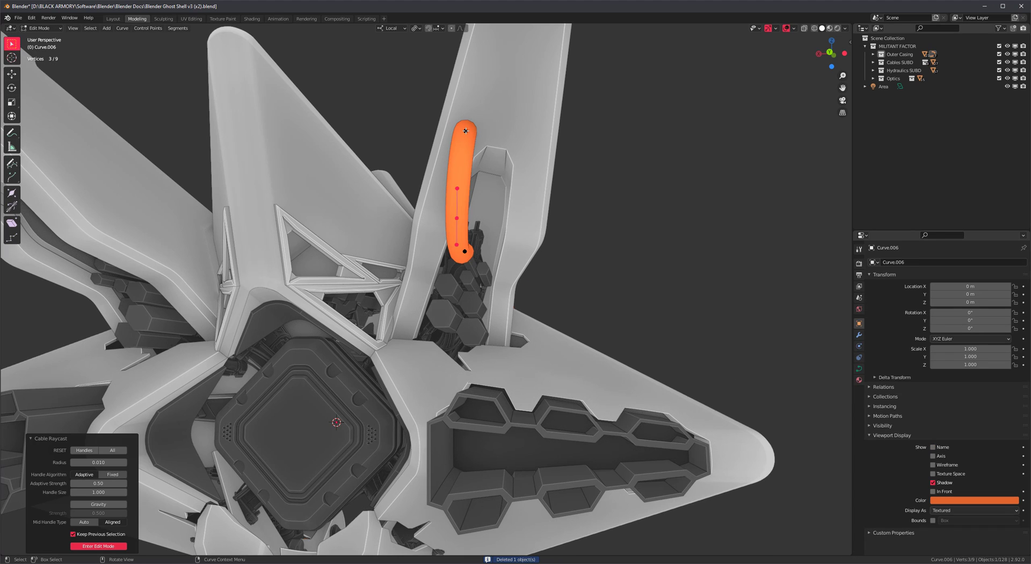
left_click(118, 546)
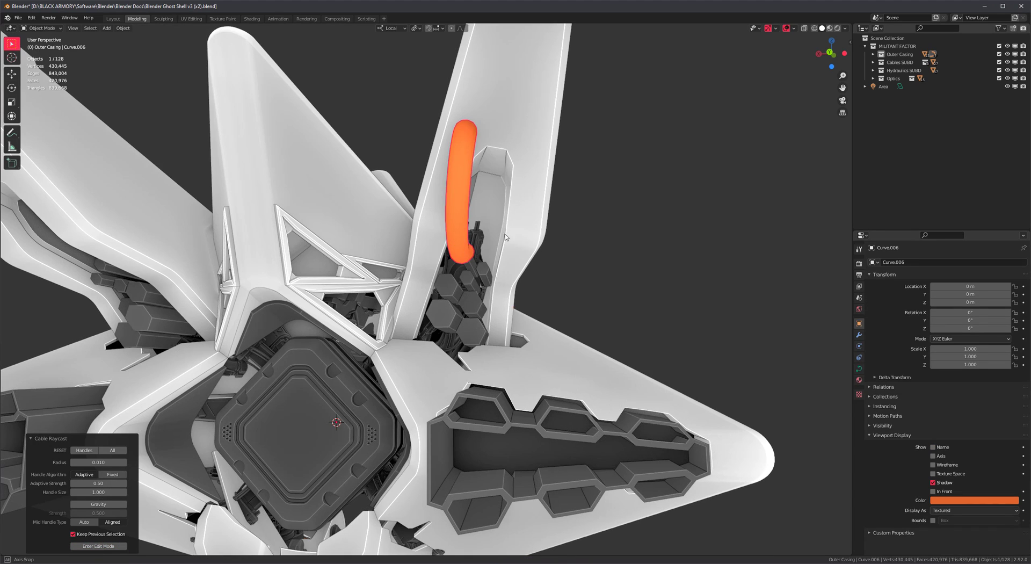
Reduce the rear fin cable's radius to 0.007 and deselect it
middle_click_drag(505, 236, 454, 283)
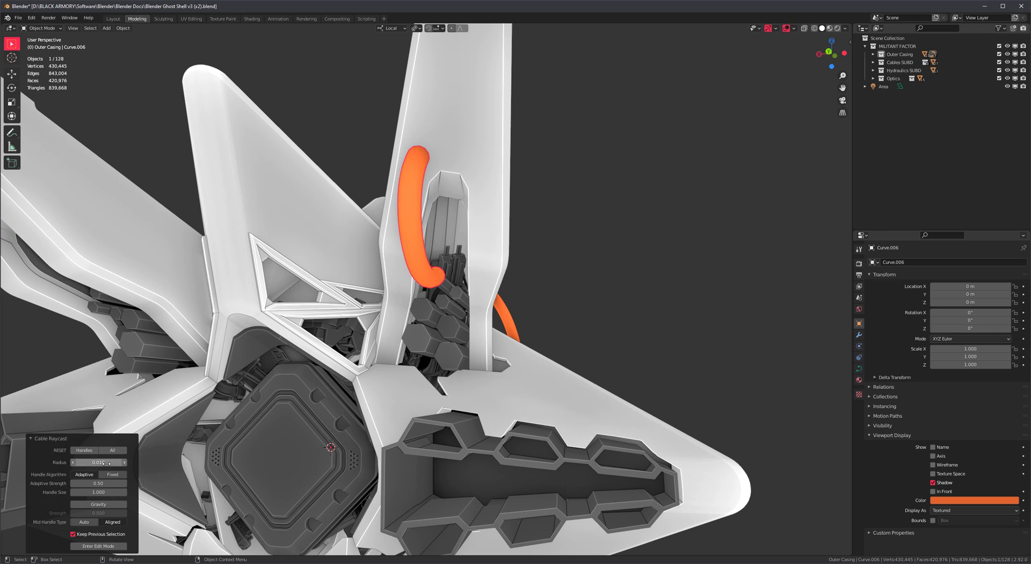
left_click_drag(107, 463, 88, 463)
left_click(653, 240)
Draw six more cables of radius 0.007 from the hexagonal rods to the surrounding faces of the rear fin
middle_click_drag(425, 279, 467, 279)
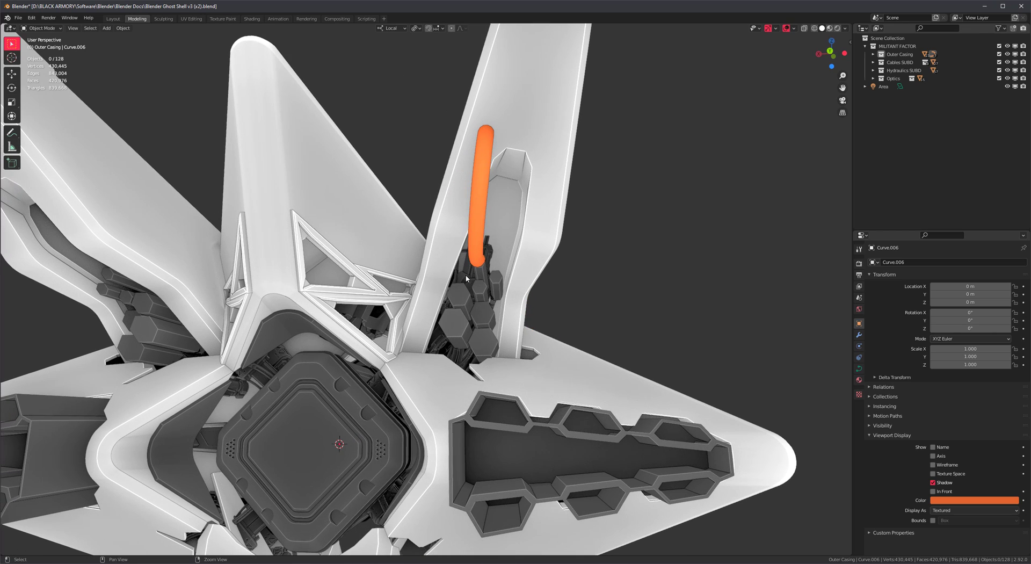
left_click(495, 278)
left_click(556, 107)
left_click(478, 289)
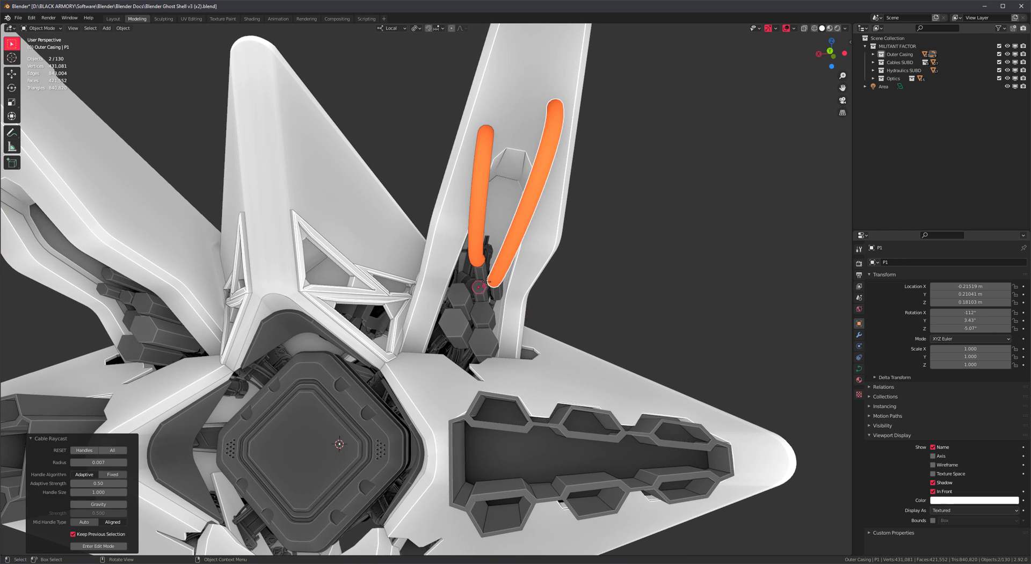
left_click(524, 105)
left_click(458, 296)
left_click(449, 239)
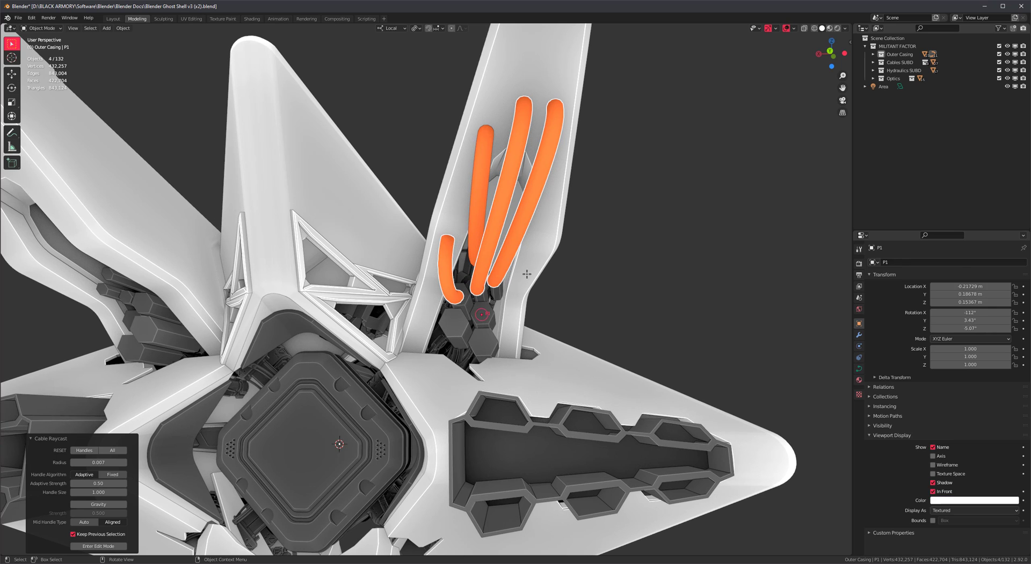
left_click(527, 275)
left_click(514, 342)
left_click(450, 328)
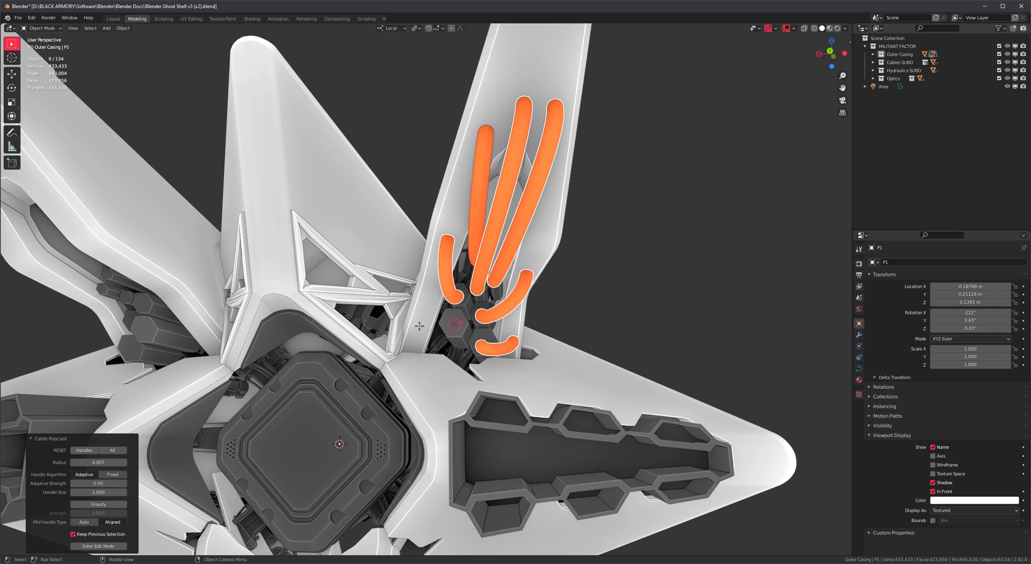
left_click(419, 325)
Add the three cables at the top fin and the three cables at the lower leg to the current selection
scroll(419, 325, "down", 7)
middle_click_drag(419, 323, 234, 348)
scroll(384, 306, "up", 3)
scroll(346, 275, "up", 4)
scroll(234, 348, "up", 3)
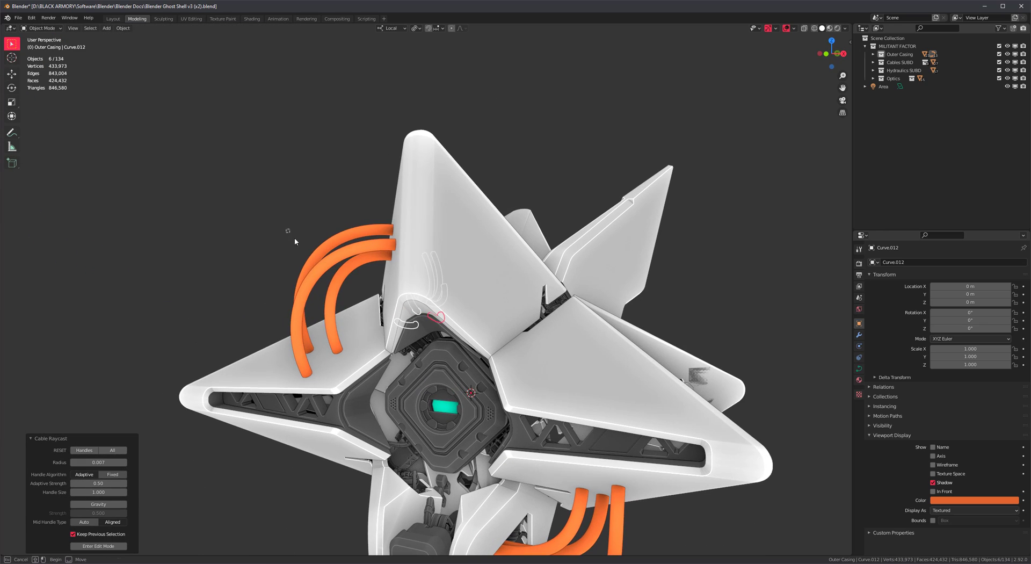
left_click_drag(295, 238, 342, 295, "shift")
middle_click_drag(559, 537, 564, 408, "shift")
middle_click_drag(564, 408, 629, 408)
left_click_drag(675, 398, 545, 312, "shift")
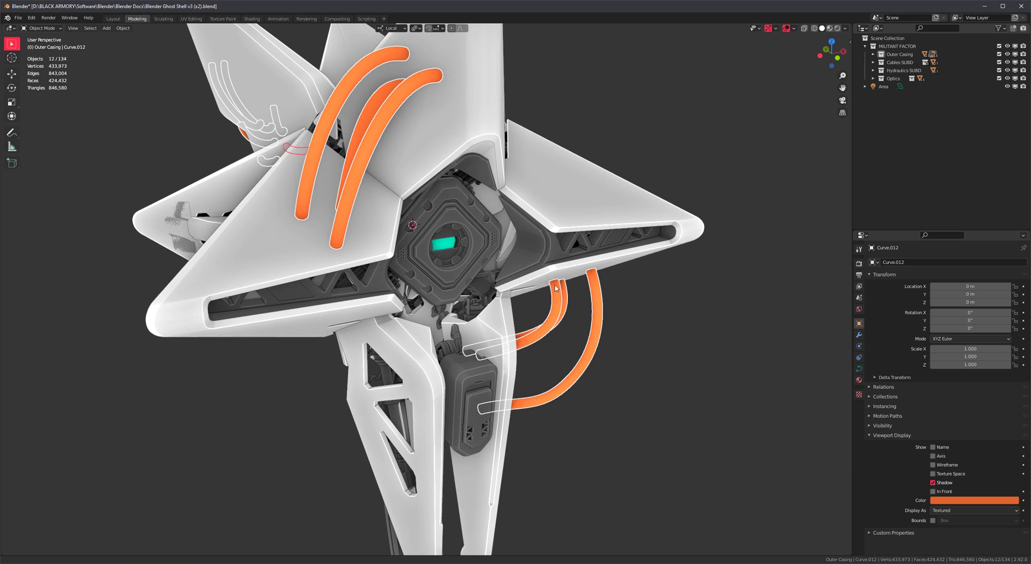
middle_click_drag(556, 289, 546, 307)
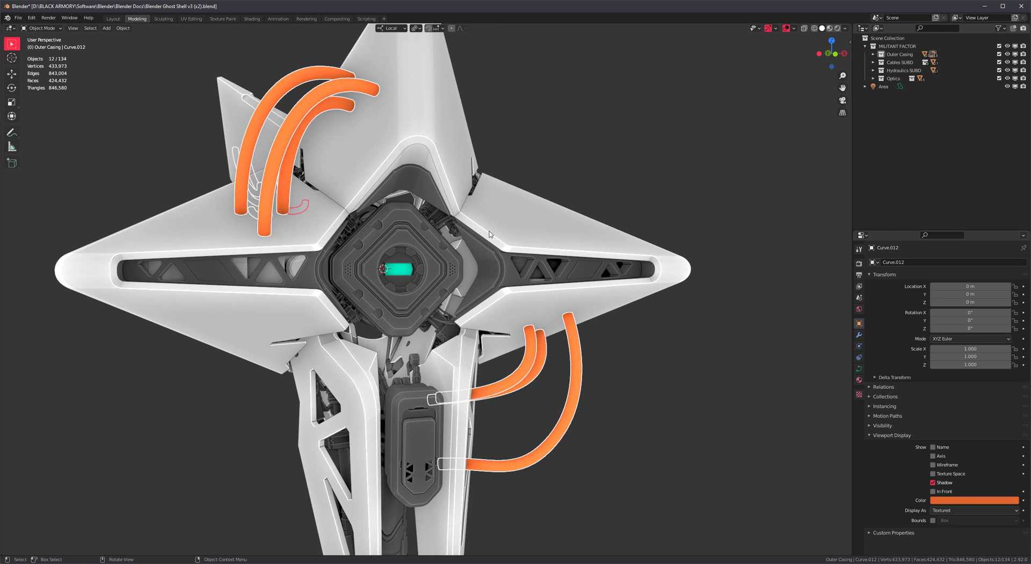
Draw a cable of radius 0.007 from the top fin to the right arm's upper face, keeping the previous cables selected
middle_click_drag(489, 234, 451, 229)
key("shift+alt+c")
left_click(439, 138)
left_click(513, 218)
middle_click_drag(555, 377, 621, 408)
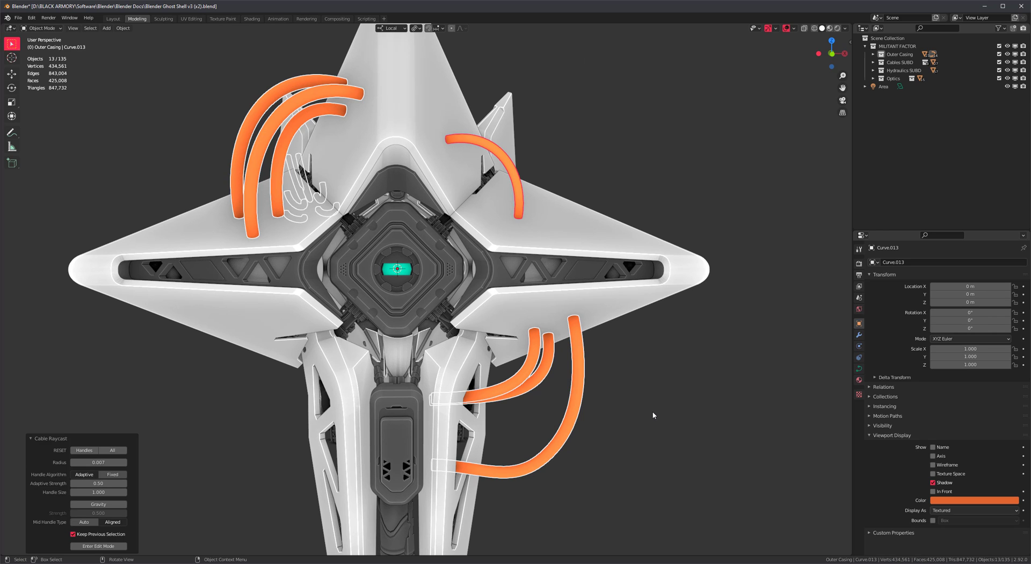
Convert the selected cables to Curve Basher's Tri Cable array with stretch-fit on, and deselect everything
key("ctrl+shift+c")
key("2")
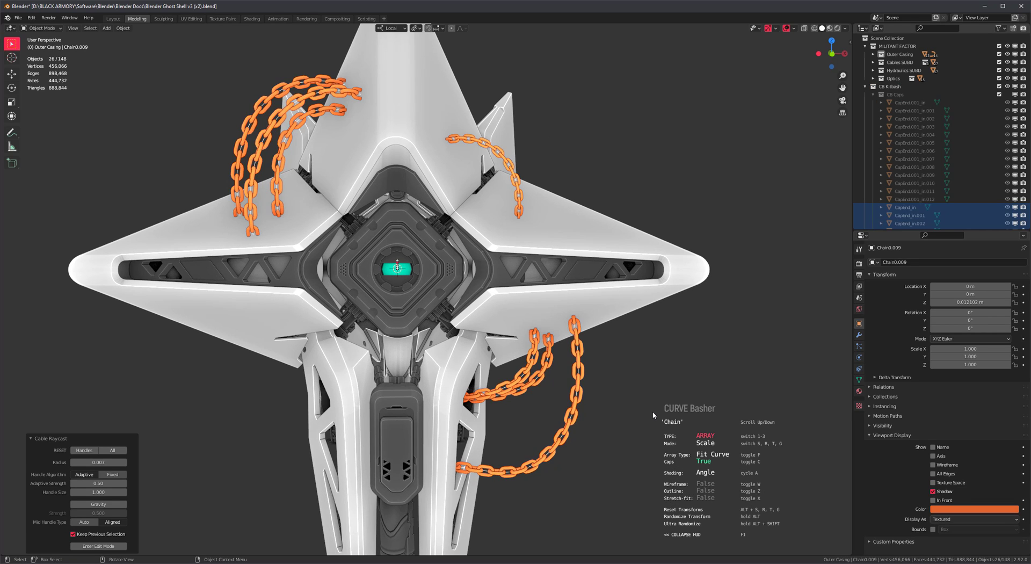
scroll(655, 416, "down", 4)
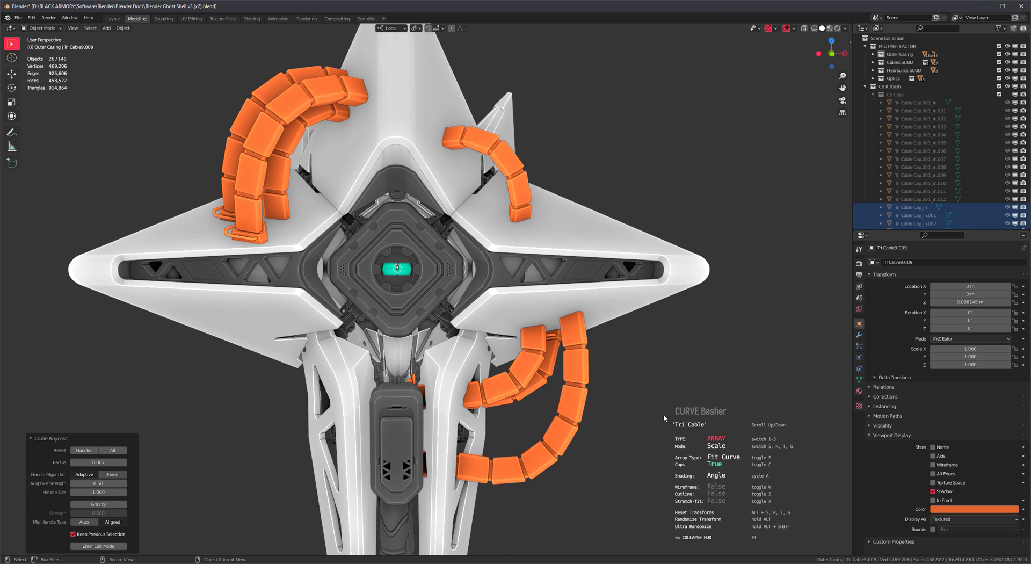
key("x")
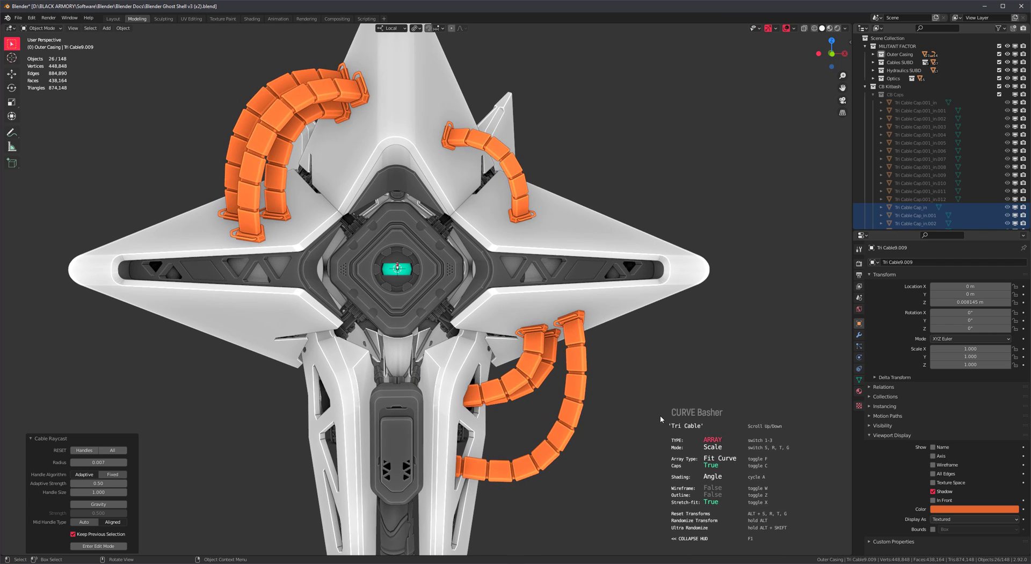
left_click(661, 415)
scroll(662, 415, "down", 2)
scroll(661, 412, "down", 2)
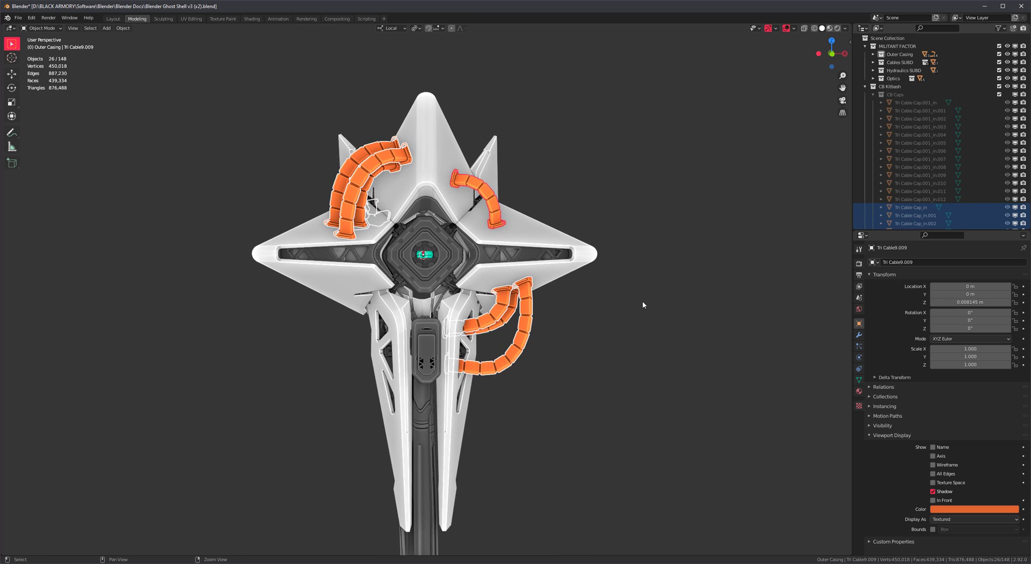
key("alt+a")
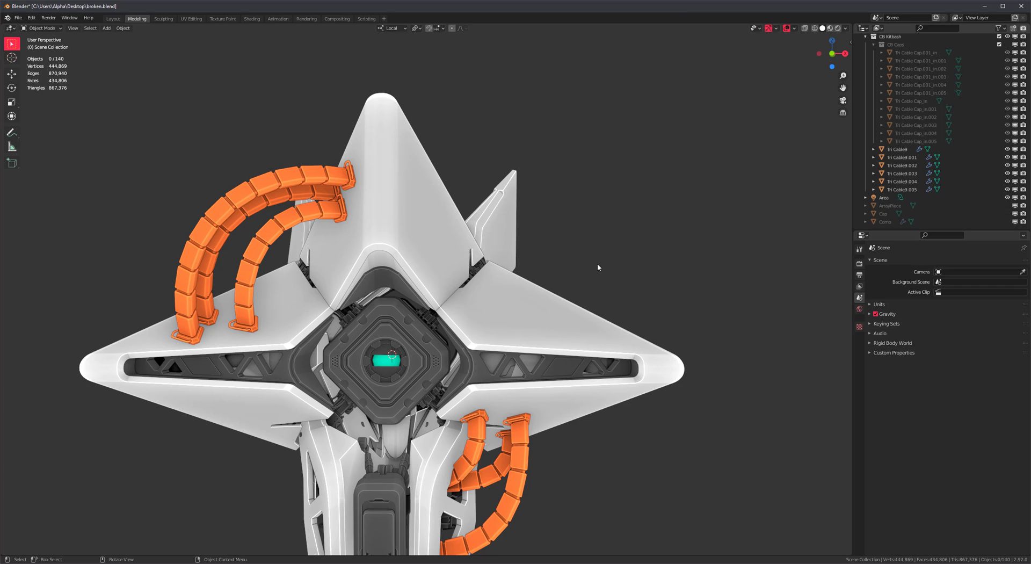
Draw a raycast cable from the top fin to the right arm's upper face and set its radius to 0
middle_click_drag(598, 267, 589, 330)
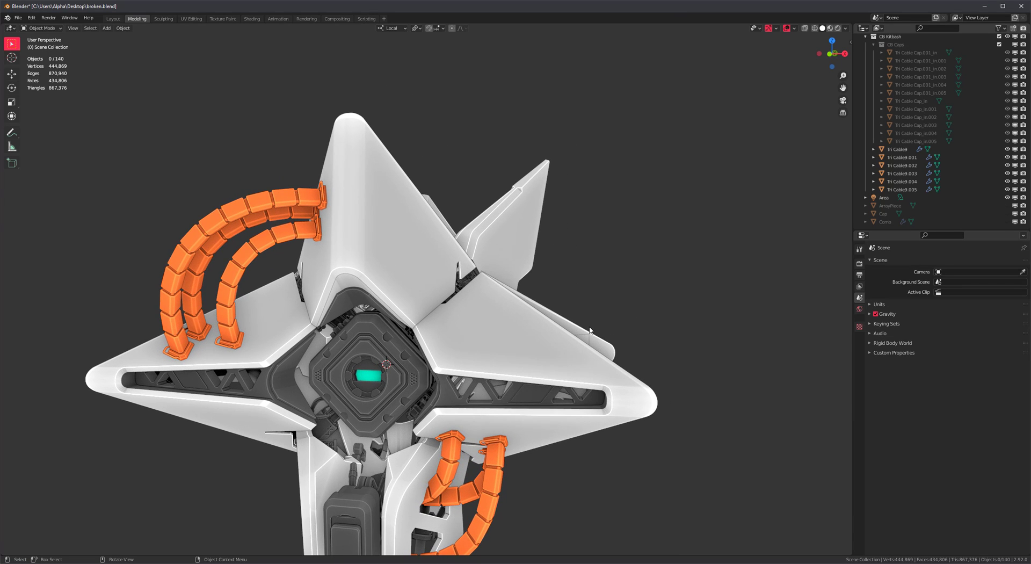
scroll(575, 240, "up", 3)
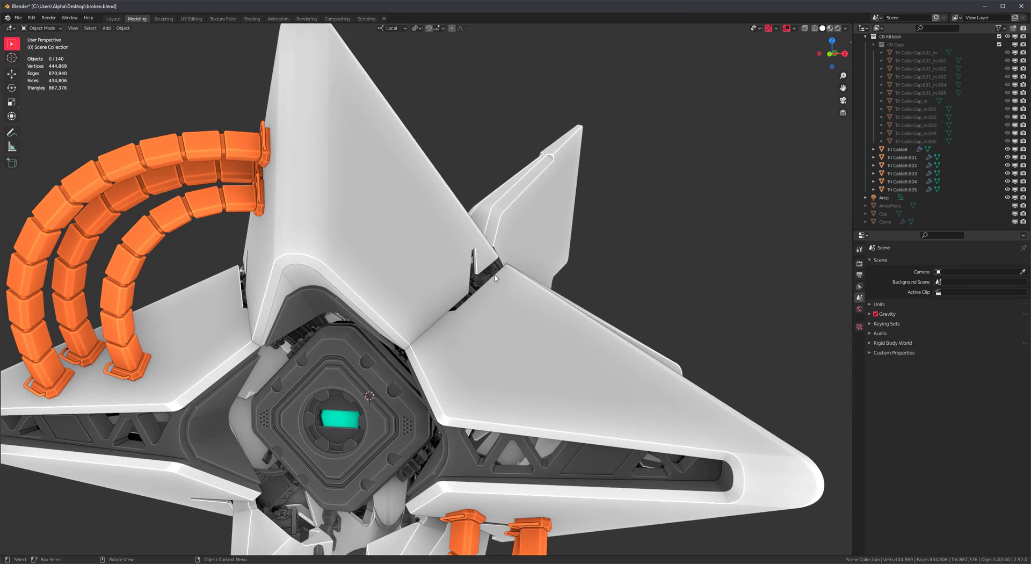
left_click(375, 185)
left_click(549, 370)
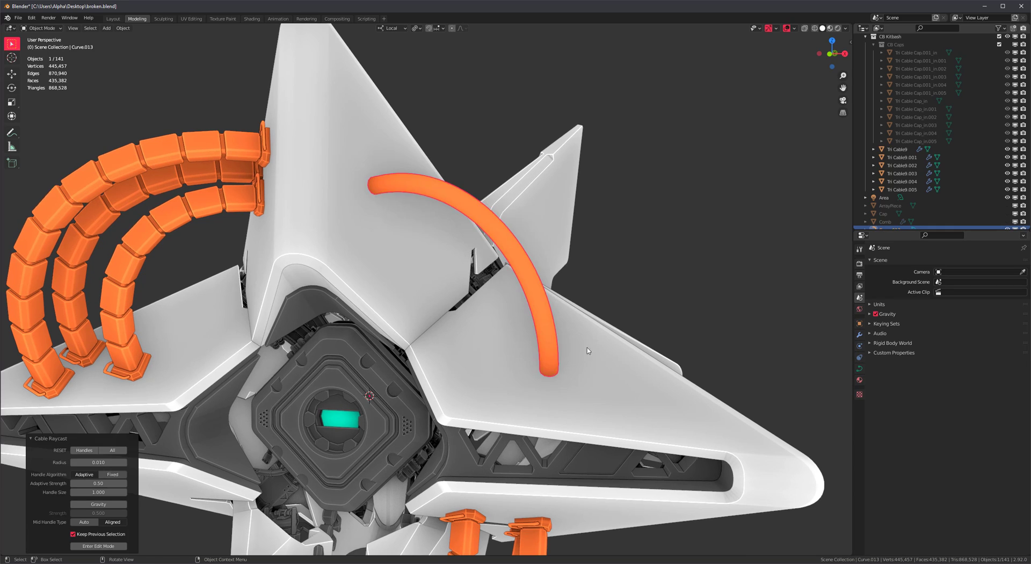
scroll(587, 353, "down", 4)
middle_click_drag(564, 314, 484, 321, "shift")
scroll(484, 321, "up", 2)
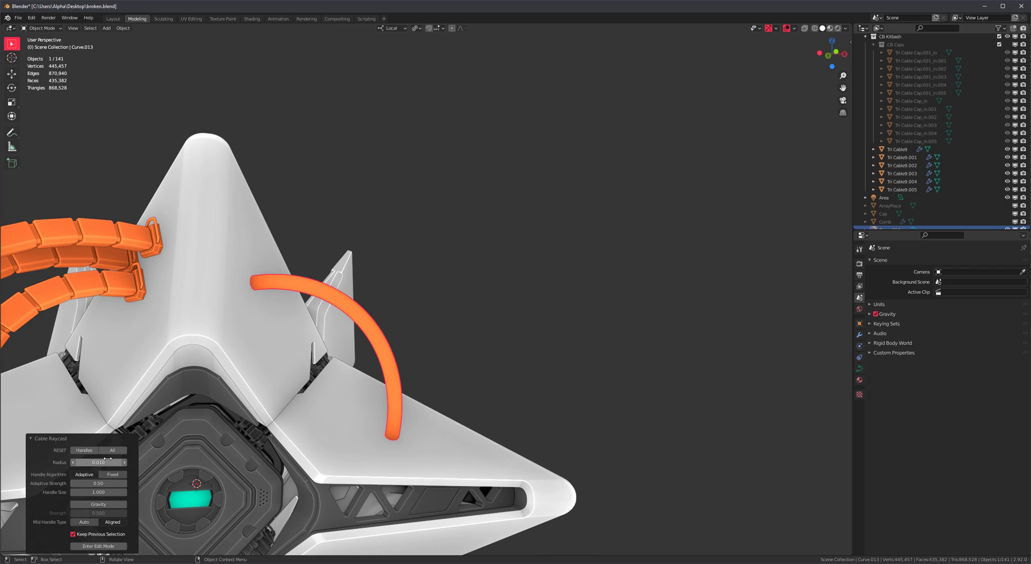
type("0")
key("Return")
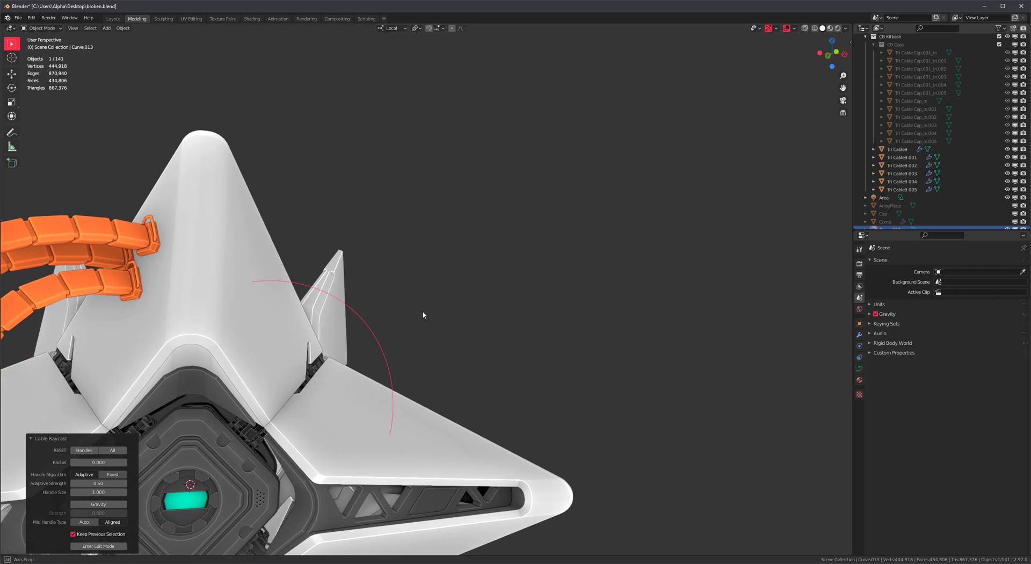
Unhide the ArrayPiece object and move it into the empty space beside the top fin
middle_click_drag(422, 310, 391, 318)
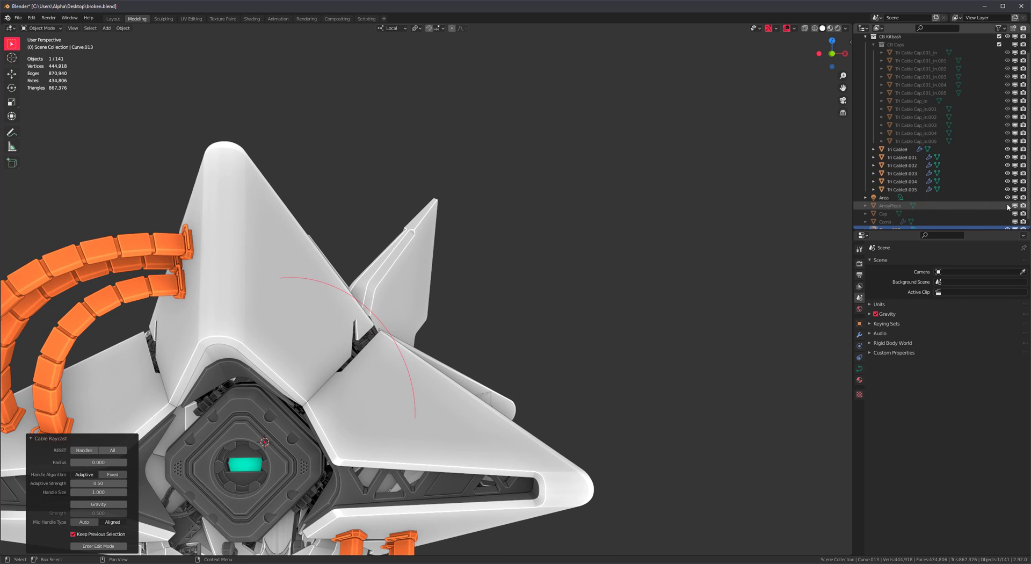
left_click(895, 208)
middle_click_drag(517, 373, 468, 381)
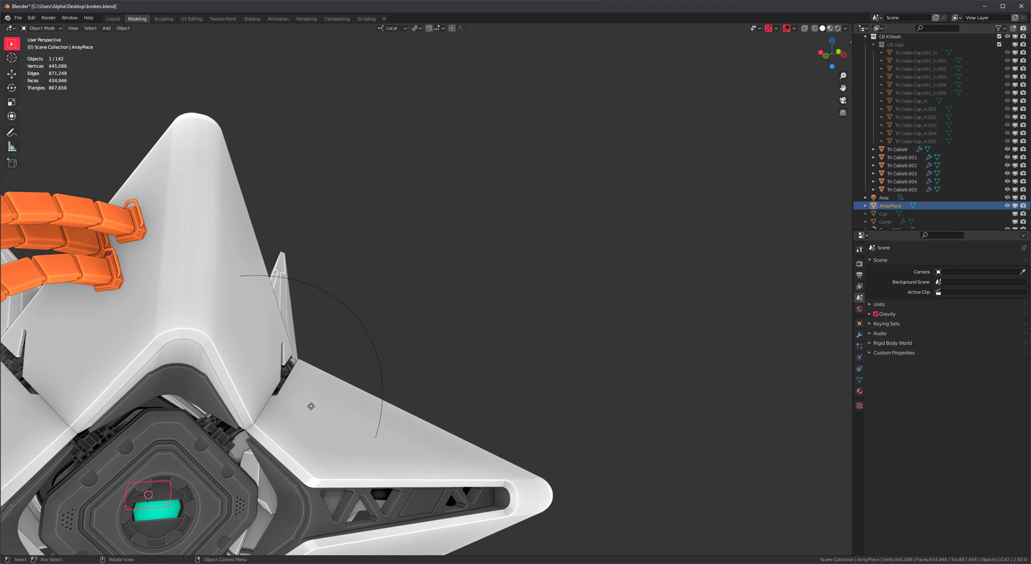
key("g")
left_click(475, 274)
middle_click_drag(475, 275, 446, 331)
scroll(419, 266, "up", 2)
middle_click_drag(404, 301, 389, 344)
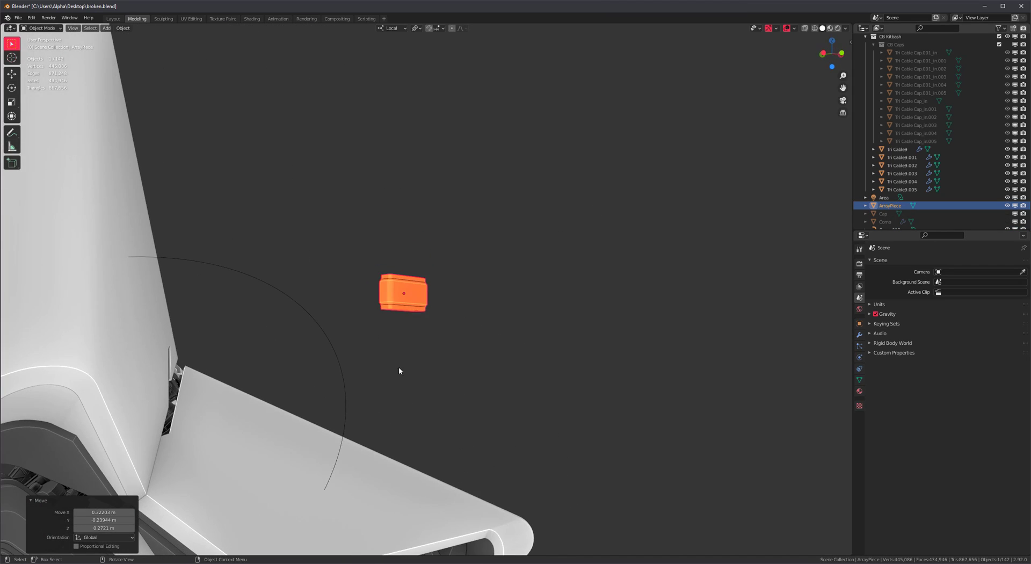
Select the new curve together with ArrayPiece and attach the mesh to the curve with Mesh to Curvebash
middle_click_drag(461, 409, 439, 383)
middle_click_drag(499, 343, 332, 317)
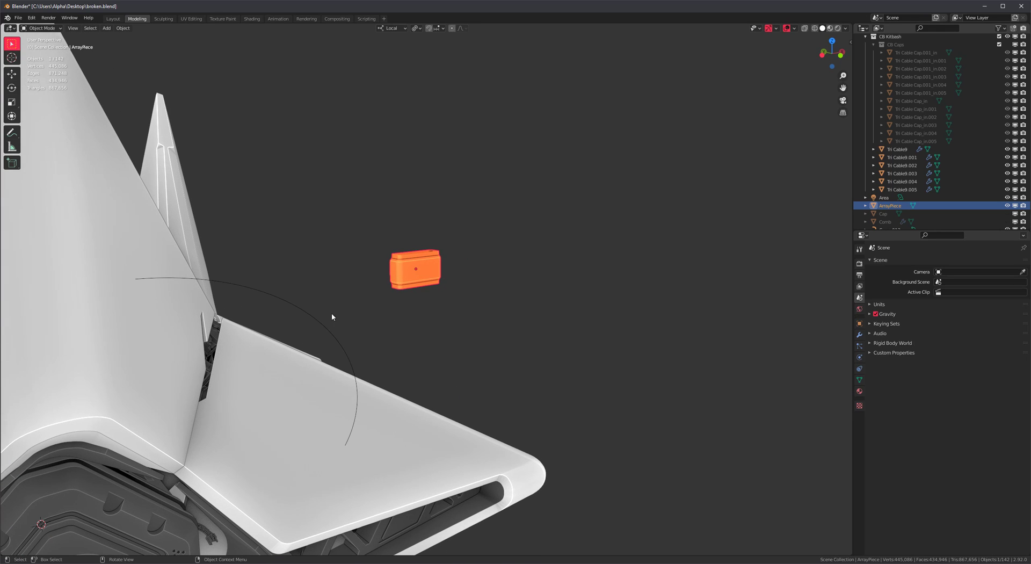
left_click_drag(302, 287, 363, 408)
right_click(520, 252)
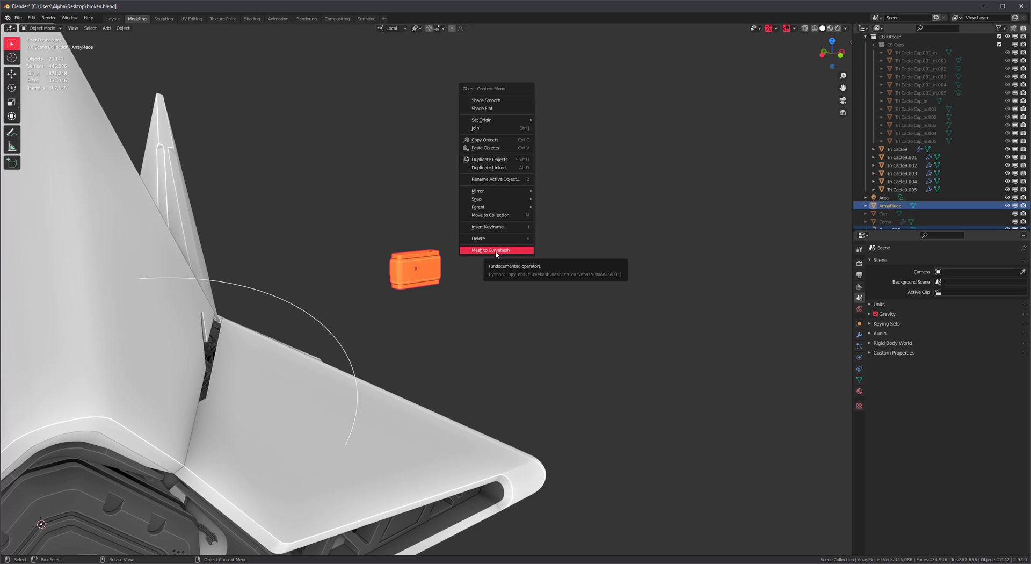
left_click(496, 252)
scroll(496, 258, "down", 3)
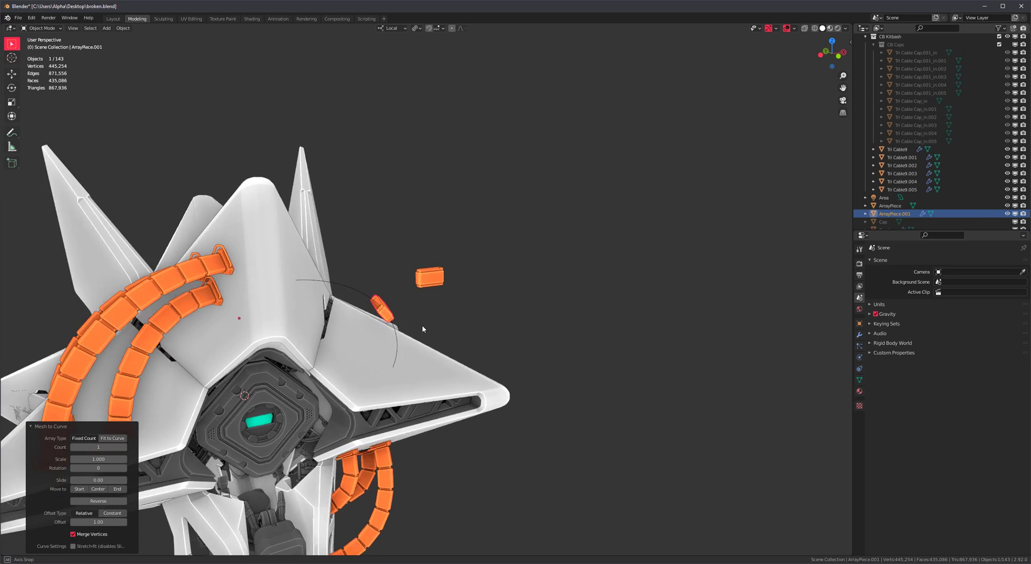
mouse_move(421, 327)
middle_mouse_down()
mouse_move(399, 325)
mouse_move(428, 312)
middle_mouse_up()
scroll(429, 312, "up", 3)
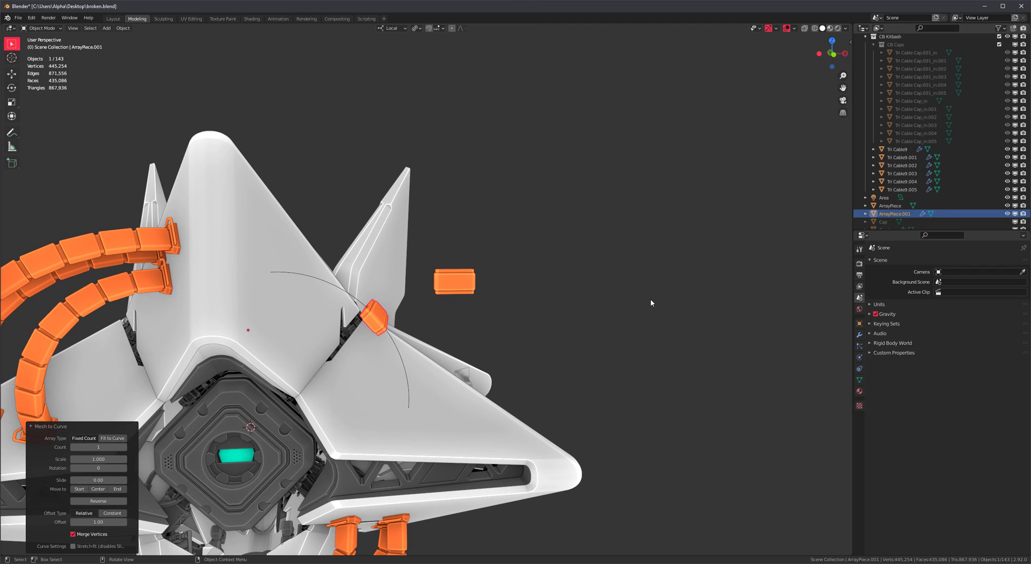
Try scaling the attached piece, restore its scale to 1, rotate it to 69 and slide it to -0.06
key("F9")
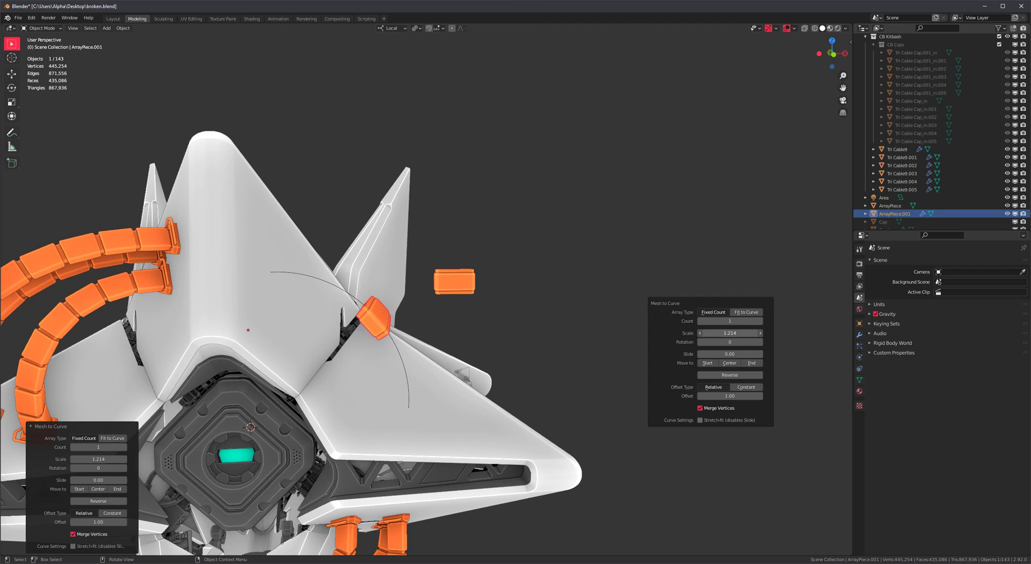
left_click_drag(730, 333, 725, 354)
type("1")
key("Return")
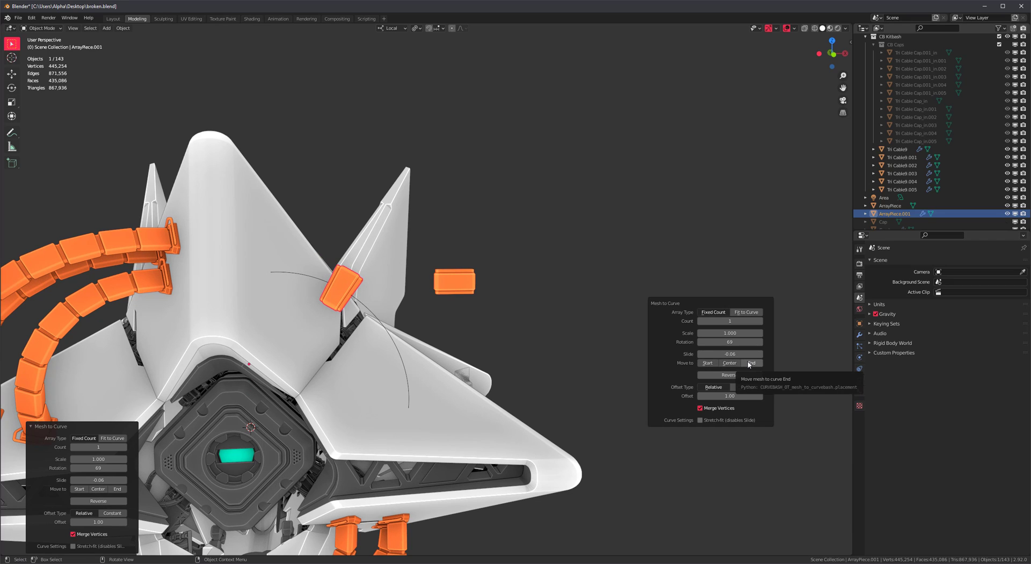
Move the attached piece to the curve's start, to its end, and back to its center
left_click(708, 364)
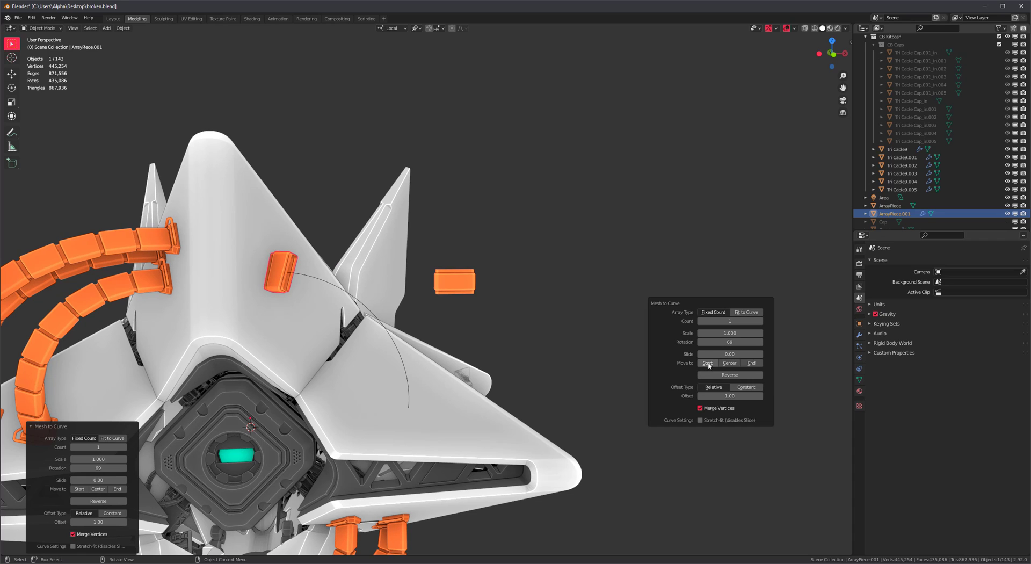
left_click(751, 364)
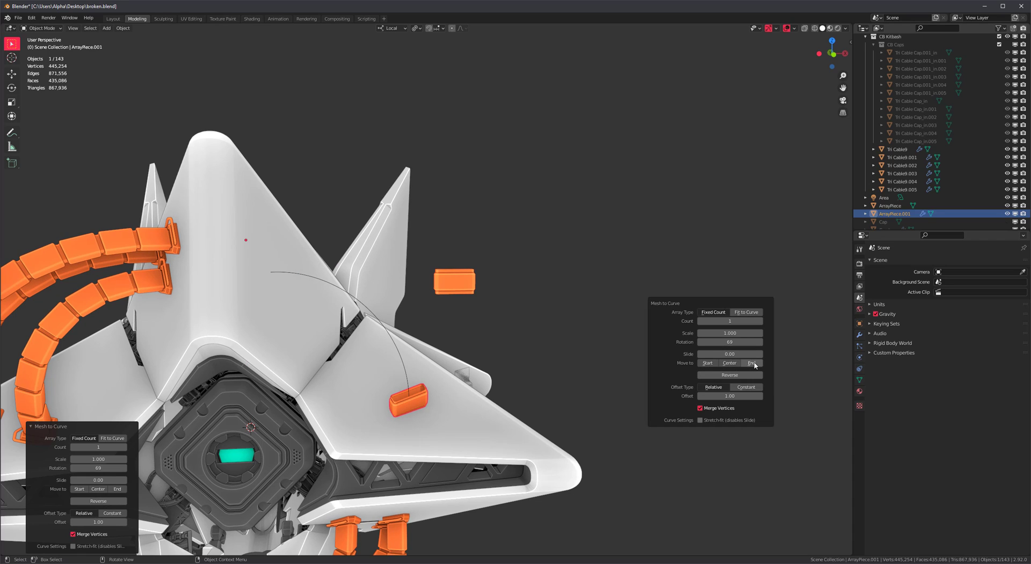
left_click(730, 364)
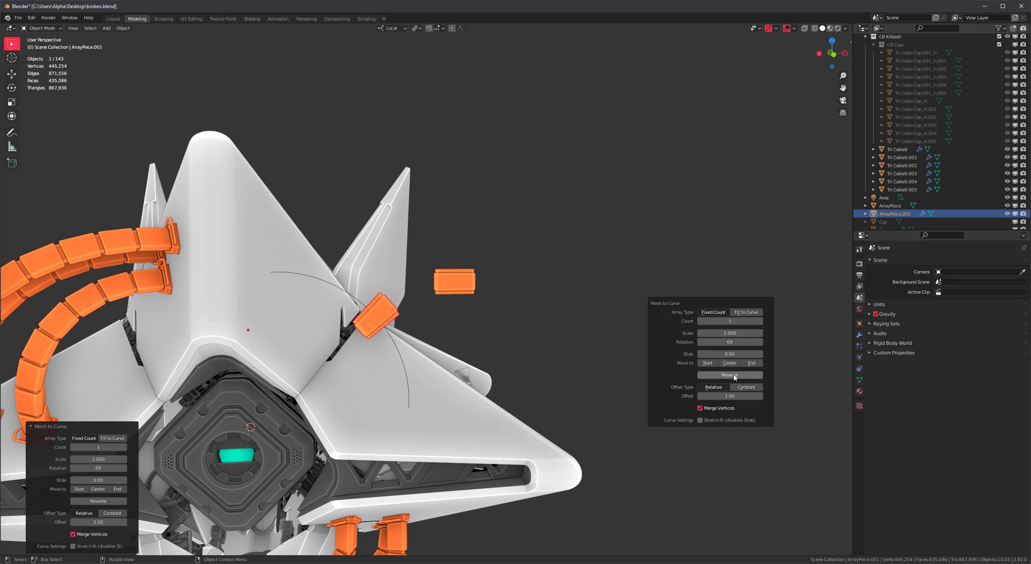
Set the piece's array type to Fit to Curve and apply the object's scale
left_click(746, 313)
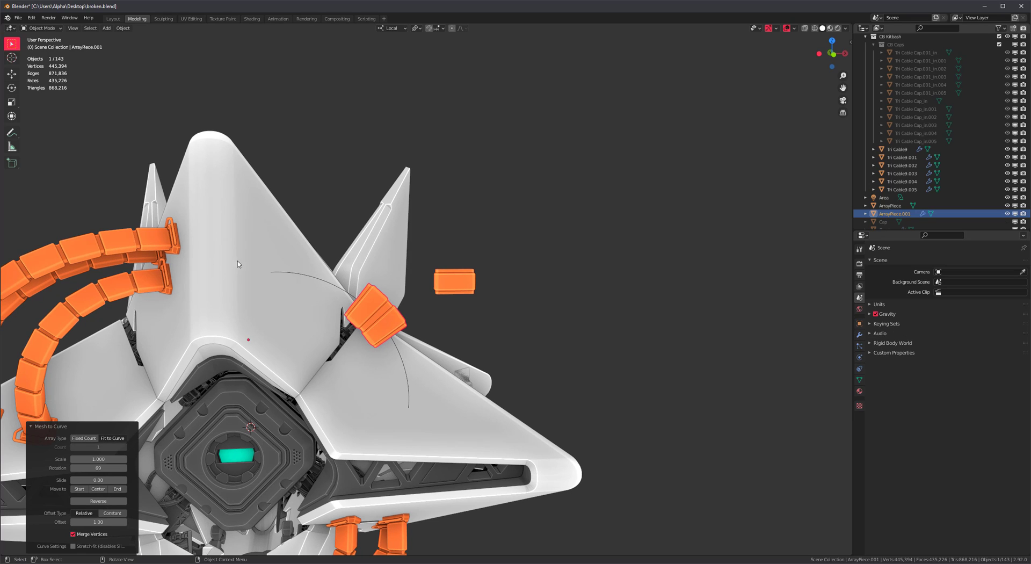
scroll(495, 258, "up", 2)
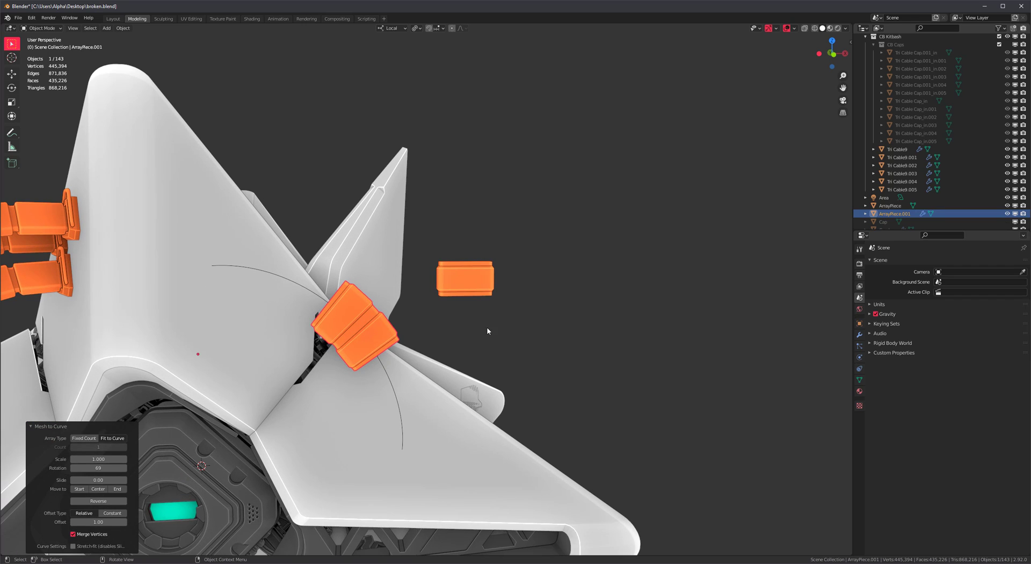
middle_click_drag(488, 331, 543, 316)
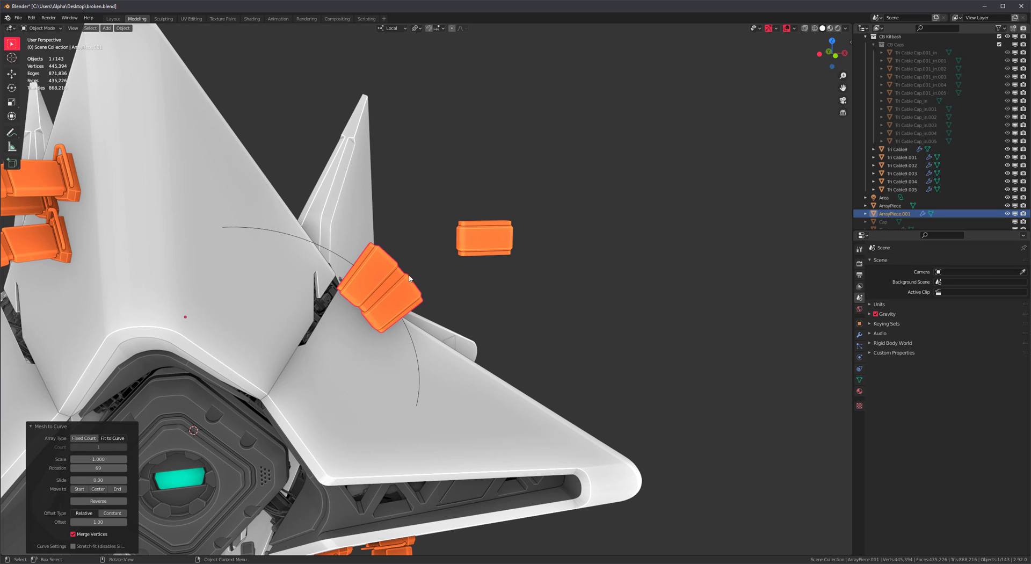
key("ctrl+a")
left_click(481, 289)
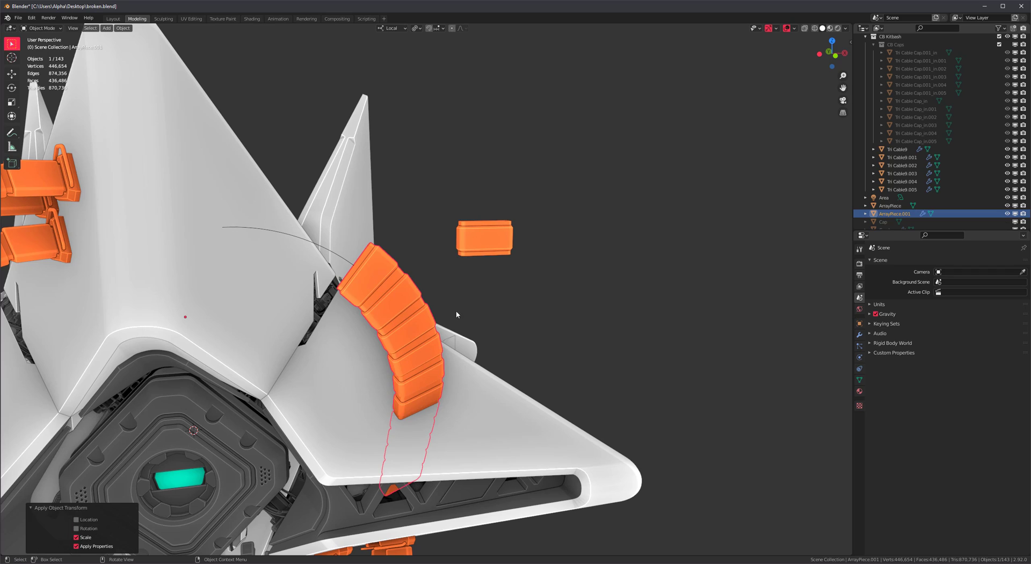
Reopen the array's settings with Edit Curvebash and change it to a fixed count of 3
middle_click_drag(454, 315, 431, 361)
scroll(404, 362, "up", 2)
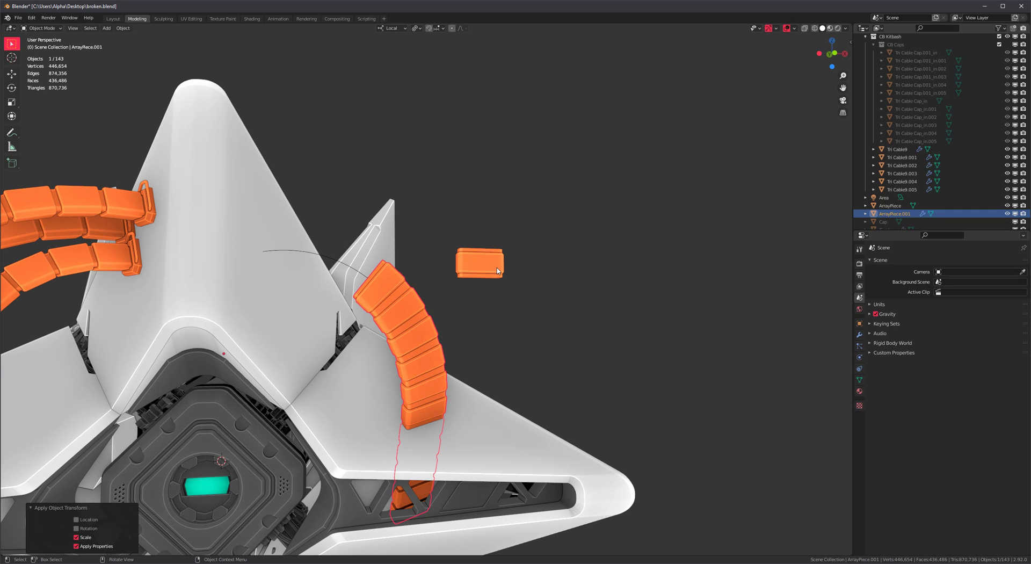
middle_click_drag(212, 435, 160, 475)
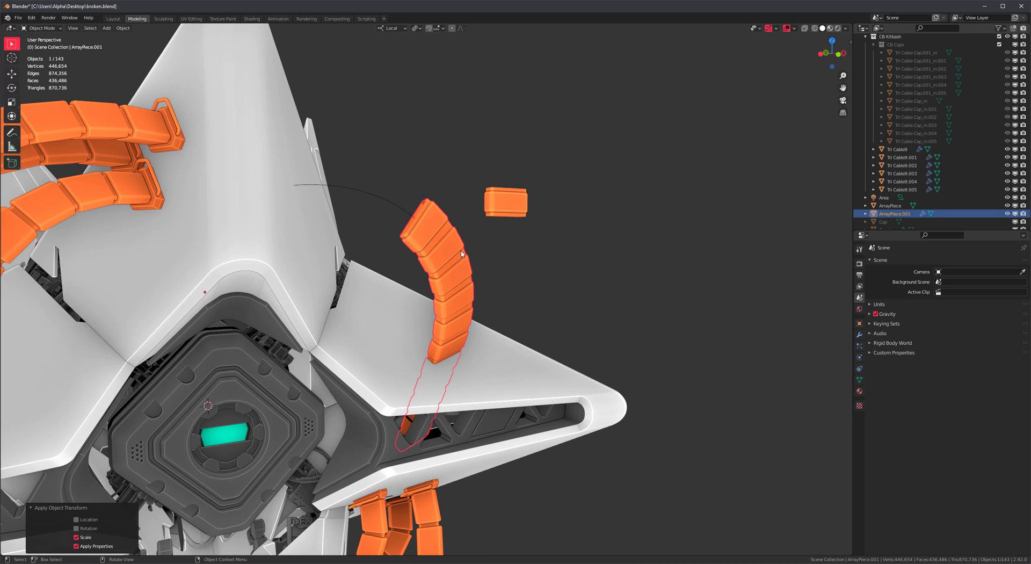
right_click(567, 243)
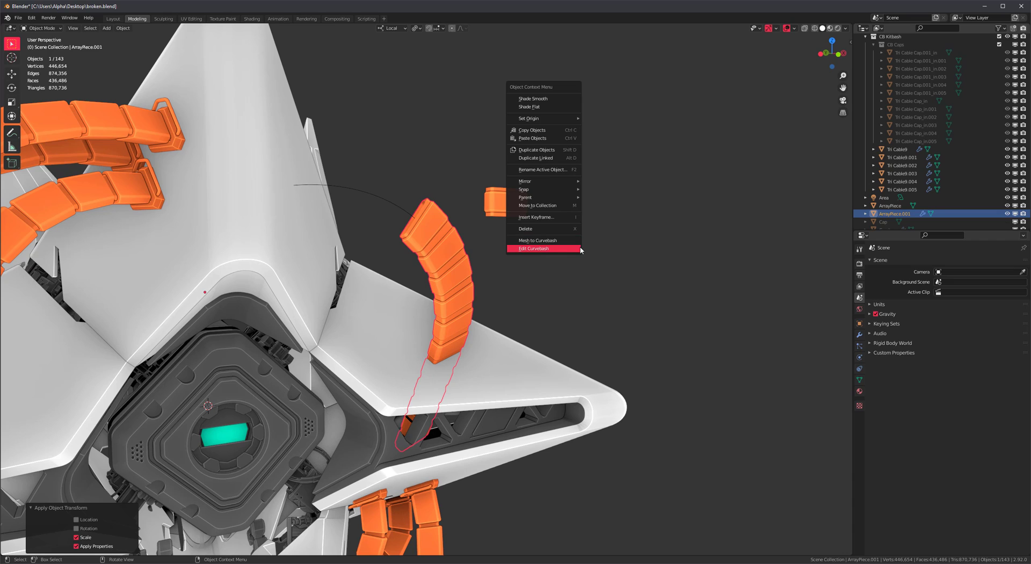
left_click(535, 249)
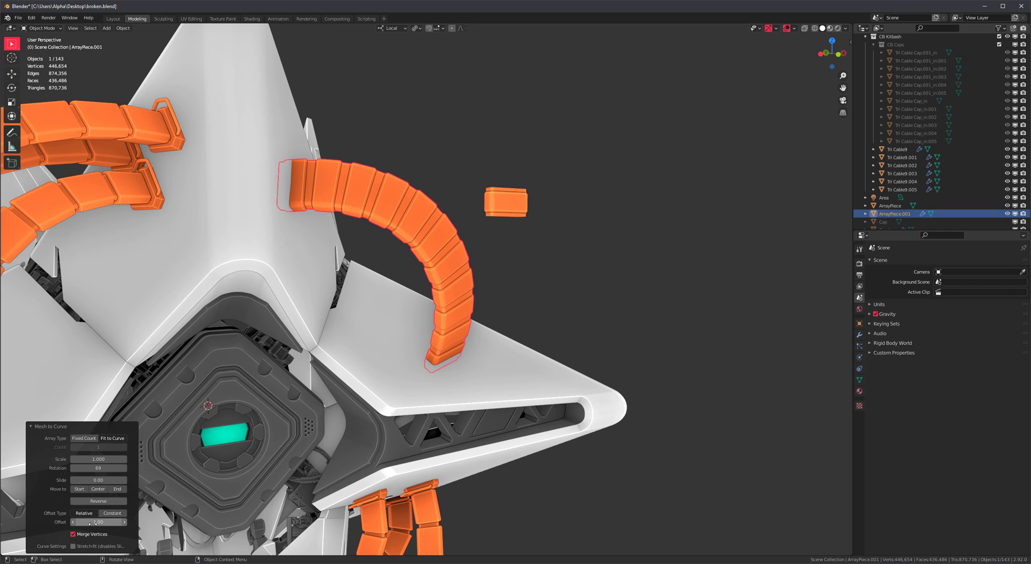
mouse_move(90, 524)
left_mouse_down()
mouse_move(100, 521)
mouse_move(90, 523)
left_mouse_up()
left_click(84, 438)
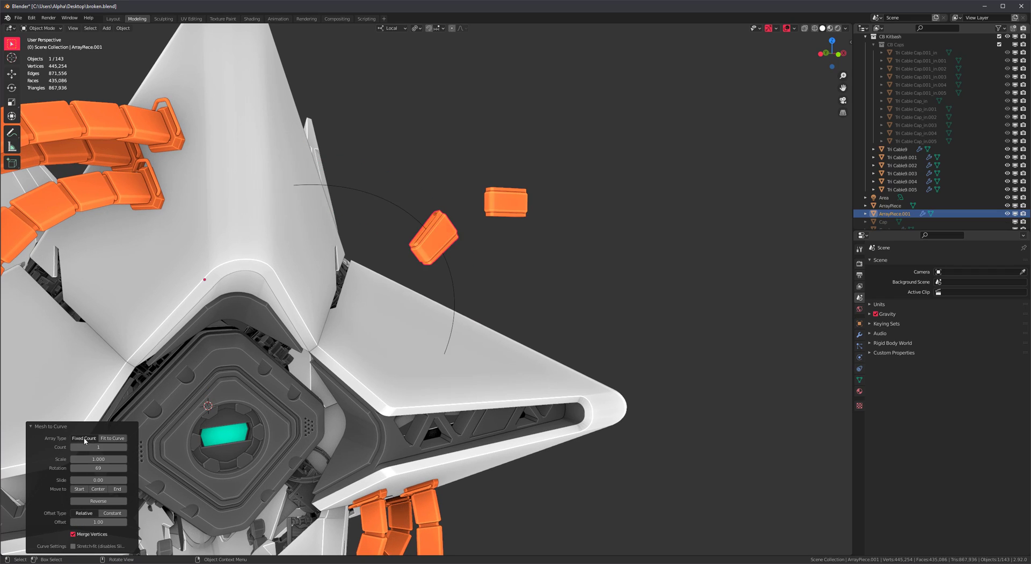
left_click_drag(97, 447, 101, 447)
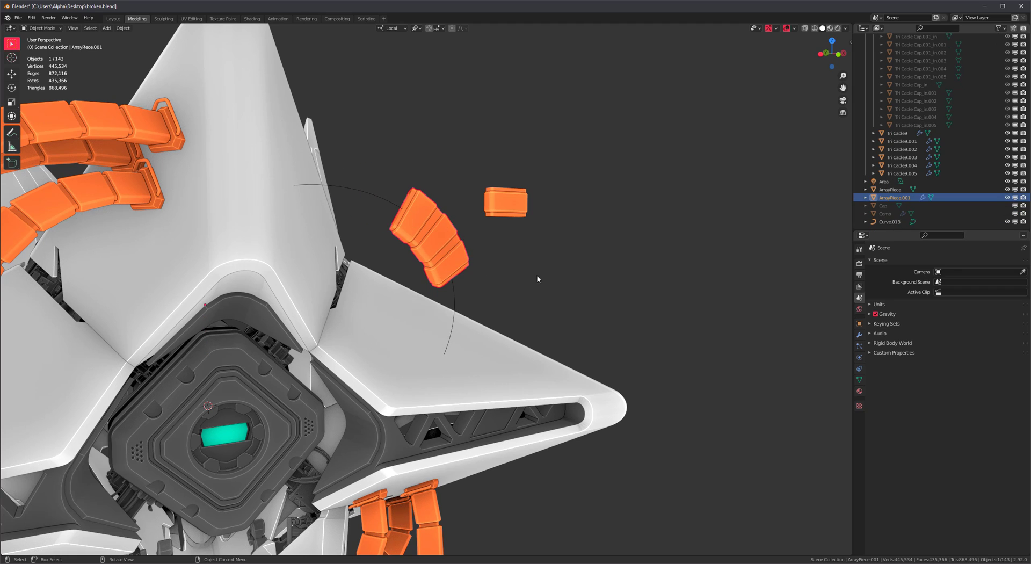
Delete the array on the curve and hide the original ArrayPiece object
left_click(538, 279)
left_click(454, 250)
key("Delete")
left_click(505, 202)
key("h")
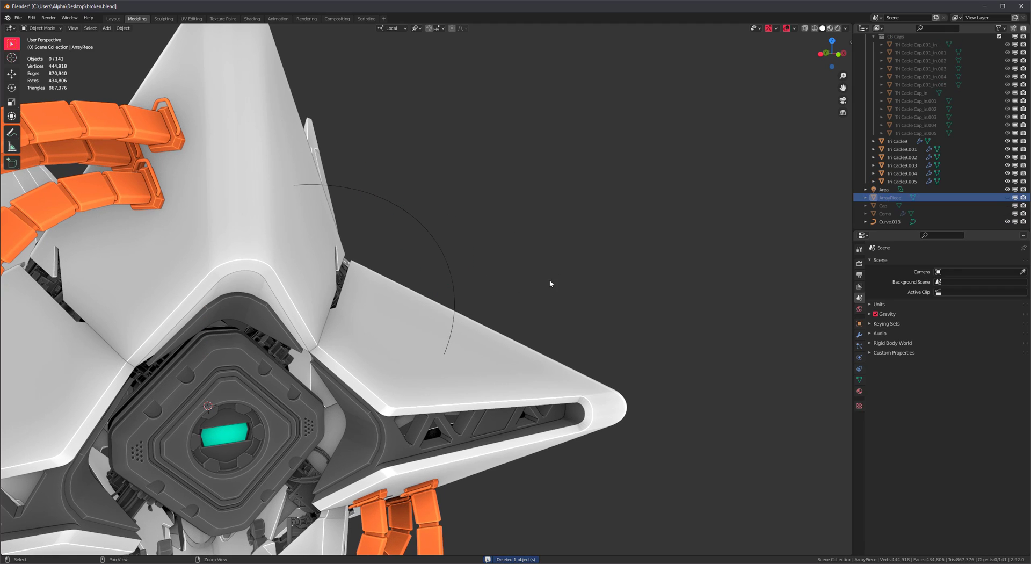
Draw two more raycast cables of radius 0 from the top fin to the right arm, beside the existing curve
left_click_drag(550, 283, 510, 280, "alt")
scroll(614, 246, "down", 2)
left_click_drag(614, 246, 553, 252, "alt")
left_click(410, 256)
left_click(456, 333)
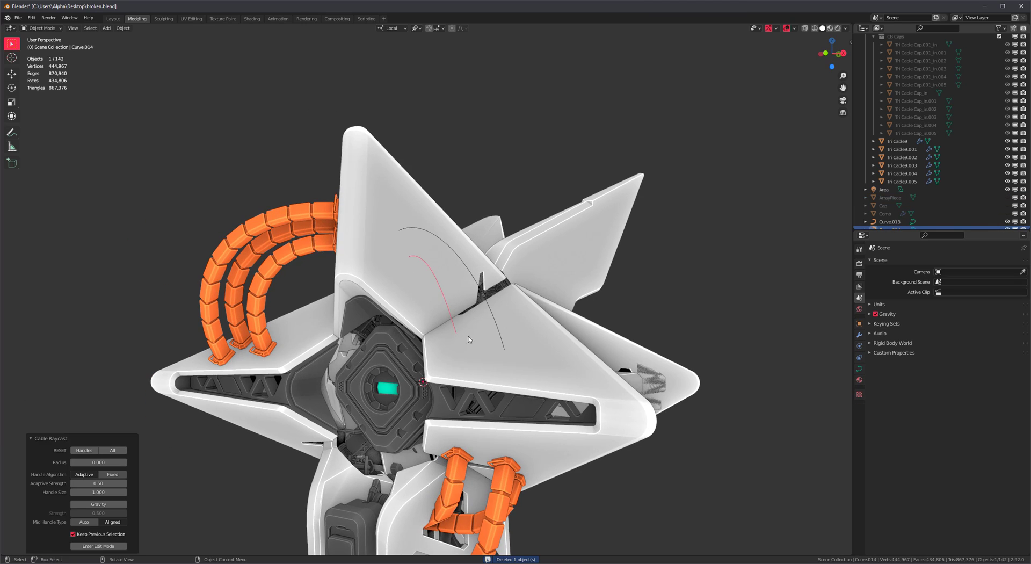
middle_click_drag(468, 339, 514, 336)
left_click_drag(478, 237, 549, 387)
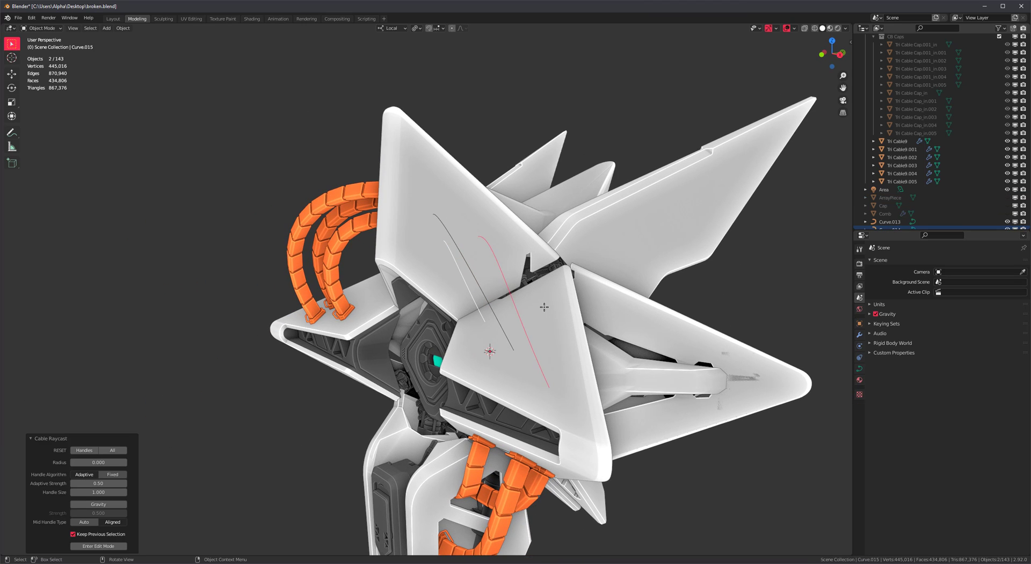
Draw another raycast cable of radius 0 from the right arm to the fin behind it
left_click(543, 276)
left_click(683, 208)
mouse_move(583, 322)
middle_mouse_down()
mouse_move(691, 326)
mouse_move(595, 315)
middle_mouse_up()
scroll(583, 282, "up", 2)
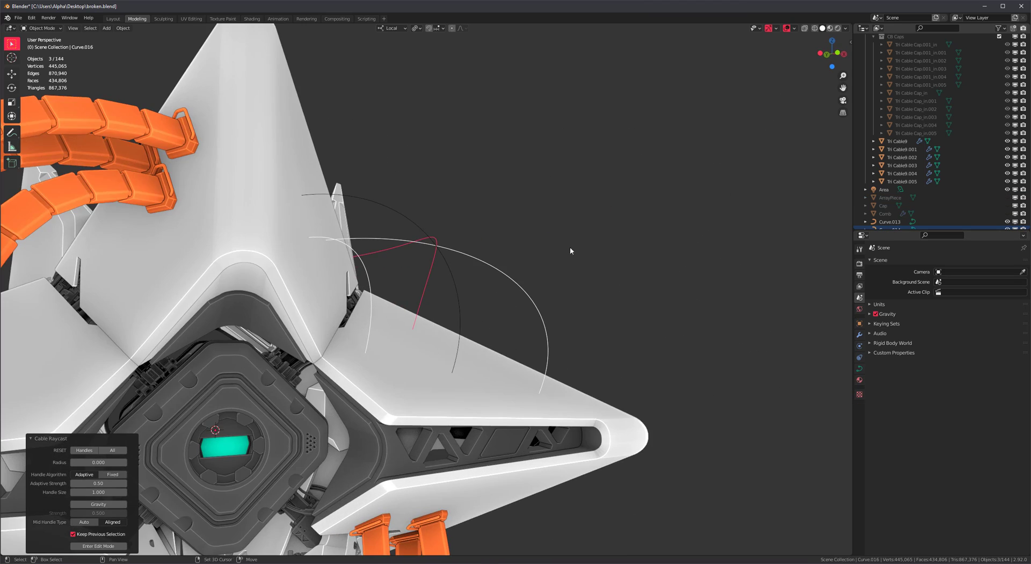
Select all four cable curves and turn them into thick round tubes with Curve Basher
left_click_drag(572, 247, 406, 282, "shift")
middle_click_drag(502, 323, 522, 315)
key("ctrl+shift+b")
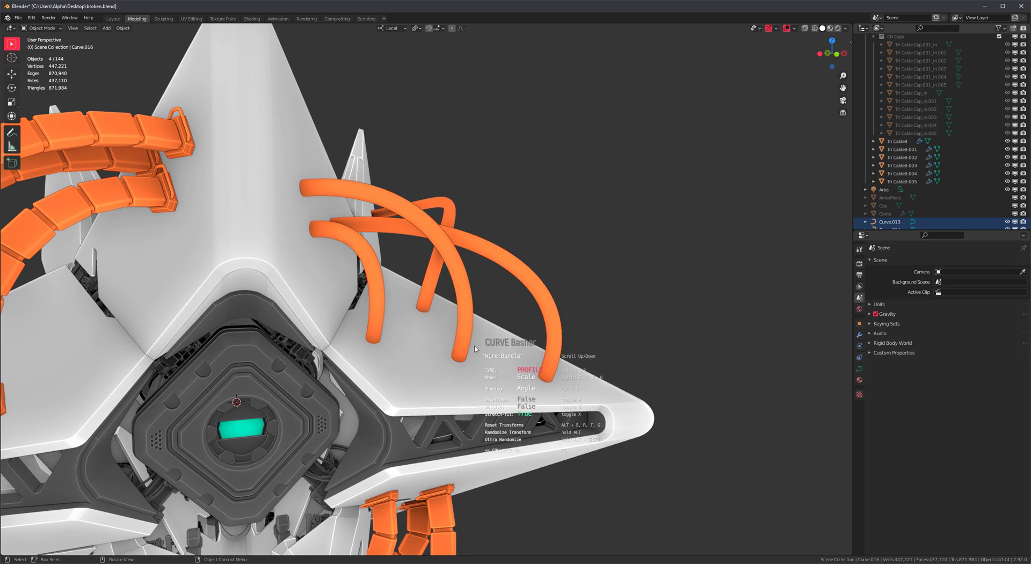
left_click(477, 349)
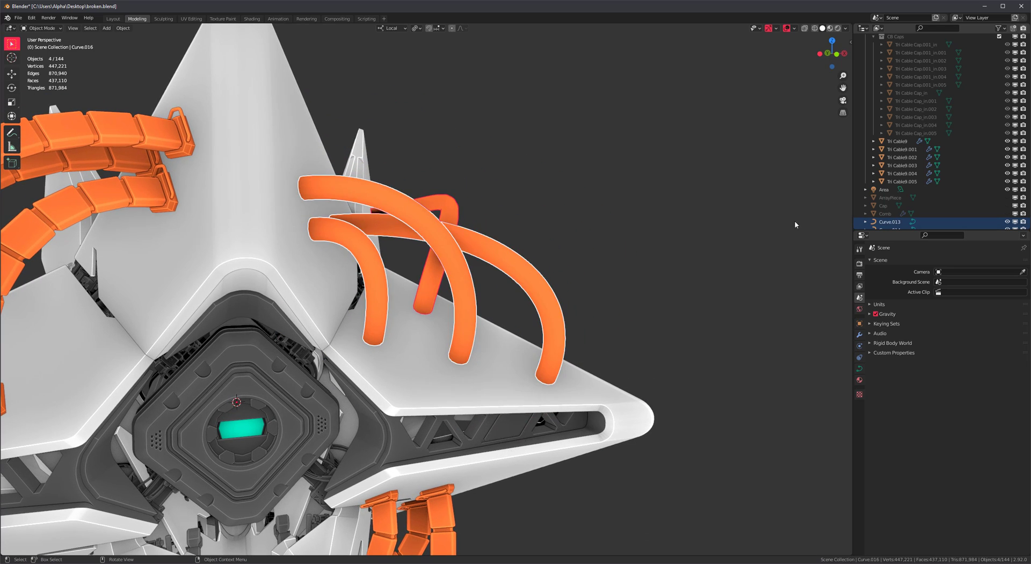
Unhide the Cap object, select it and bring it into view together with the model
left_click(1008, 206)
left_click(883, 207)
scroll(683, 312, "down", 4)
middle_click_drag(612, 274, 704, 308)
key("KP_Decimal")
middle_click_drag(610, 299, 509, 290)
scroll(467, 298, "down", 8)
middle_click_drag(430, 304, 500, 320)
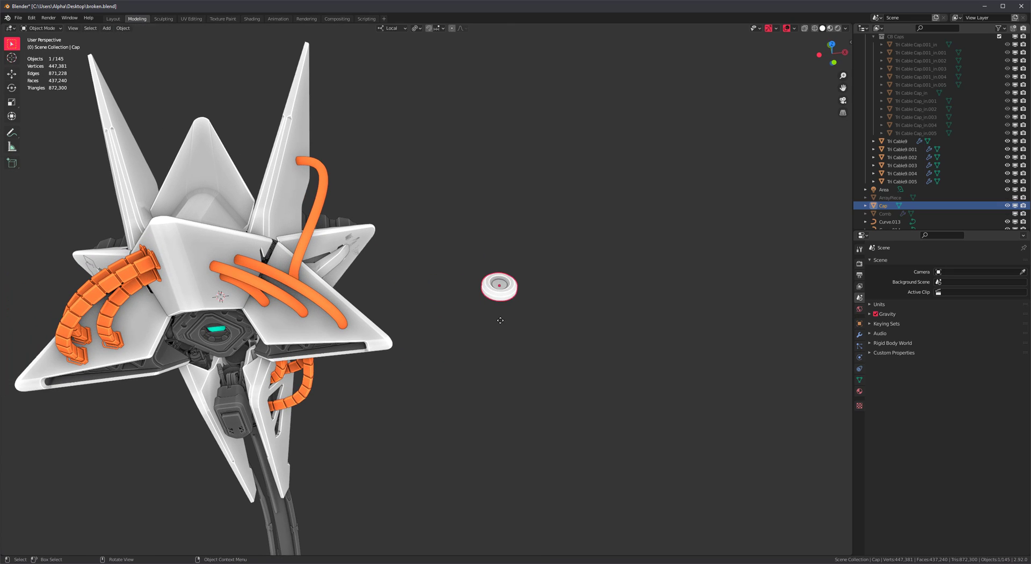
Scale the cap to 0.84 beside the right arm and add the four tube cables to the selection
key("g")
left_click(428, 390)
scroll(426, 391, "up", 4)
middle_click_drag(404, 402, 564, 365)
key("s")
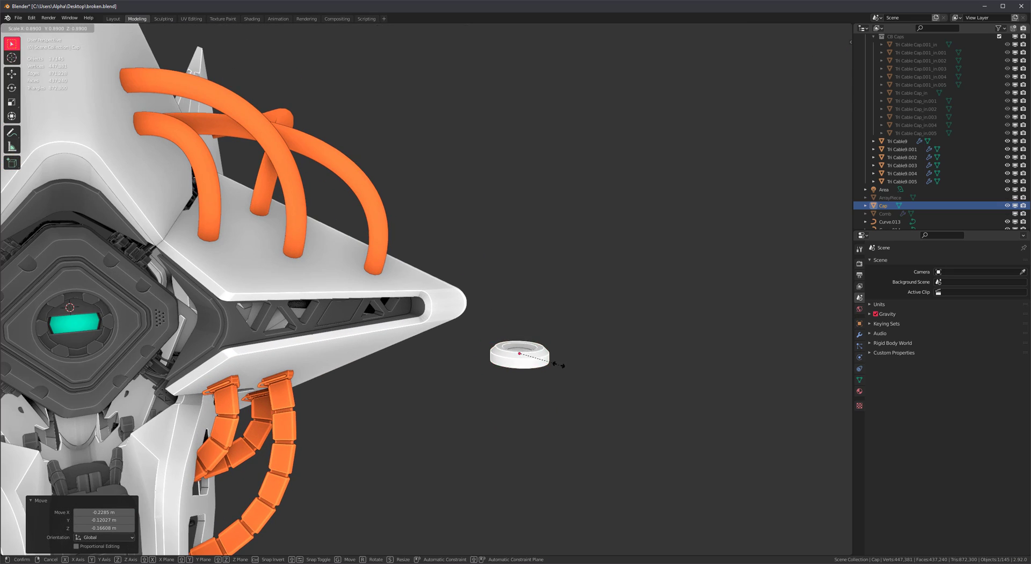
left_click(559, 365)
middle_click_drag(259, 112, 477, 310)
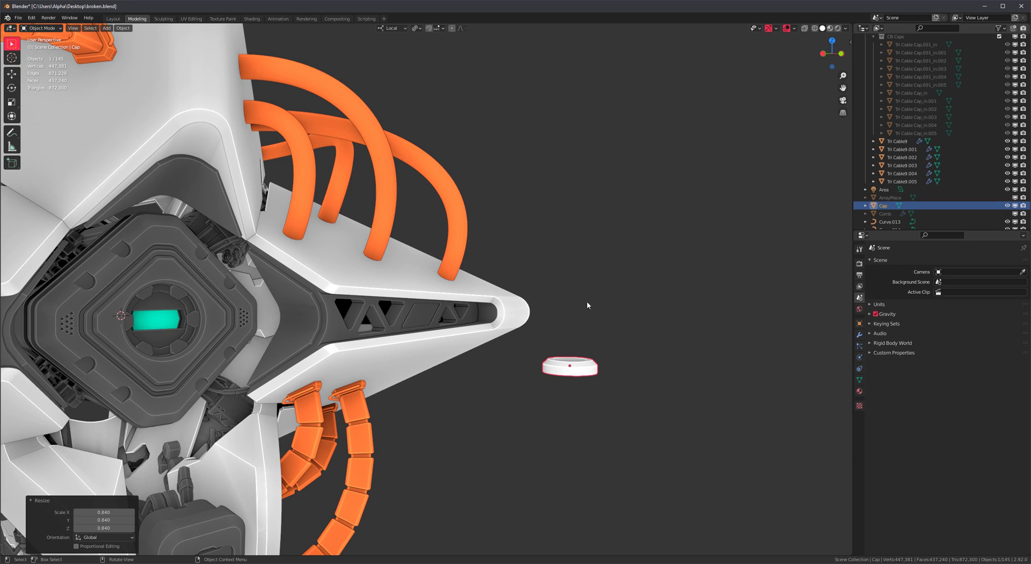
left_click_drag(518, 148, 232, 164, "shift")
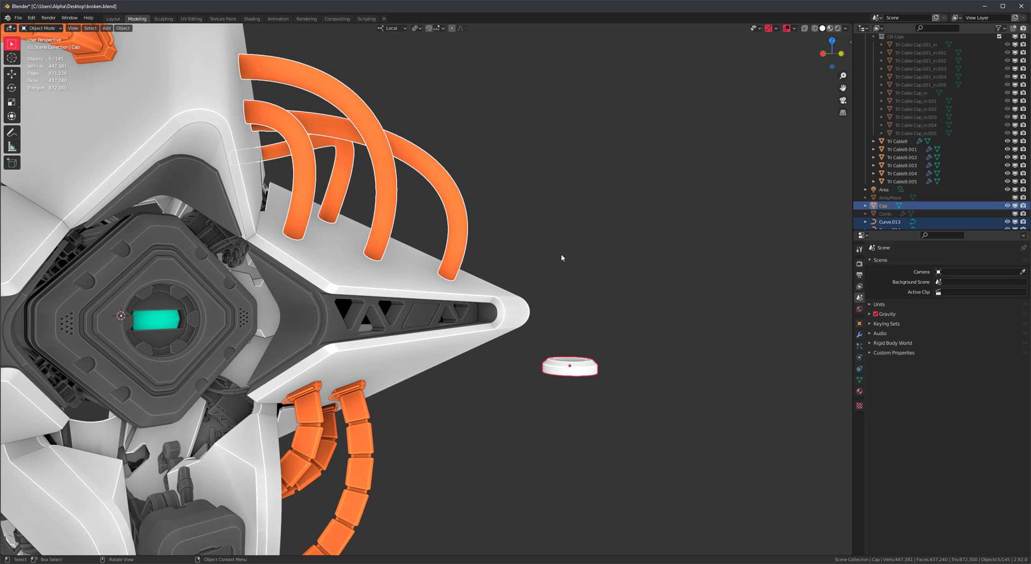
Try placing a single cap on each cable with Mesh to Curvebash, moving them between start, end and center
right_click(558, 212)
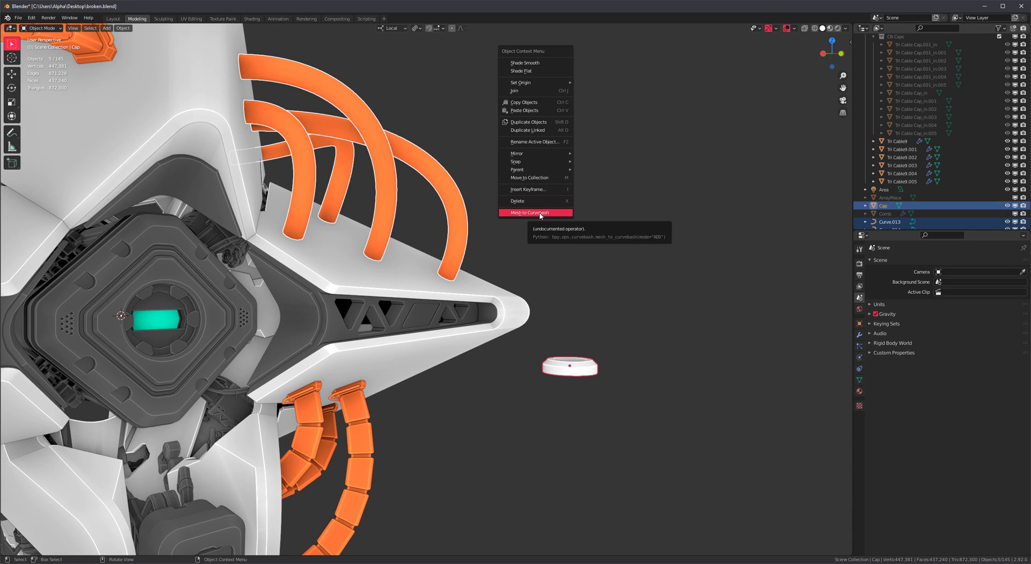
left_click(541, 213)
key("F9")
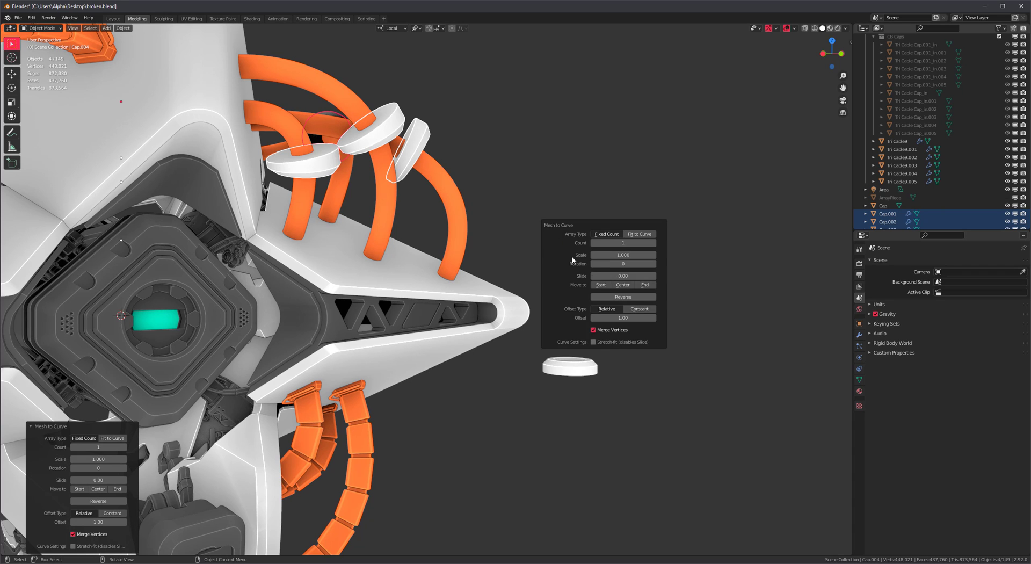
left_click(606, 285)
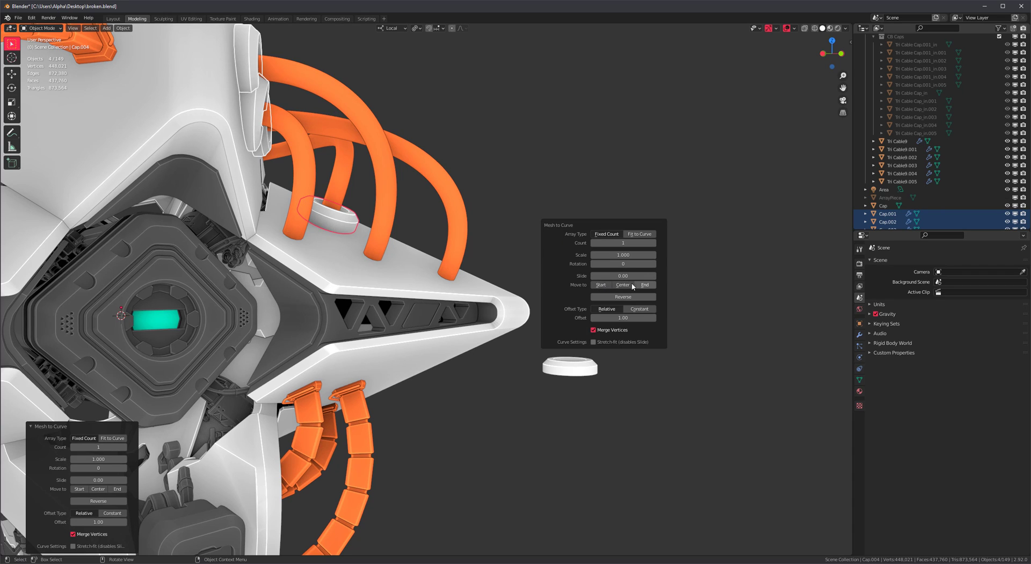
left_click(620, 284)
key("ctrl+z")
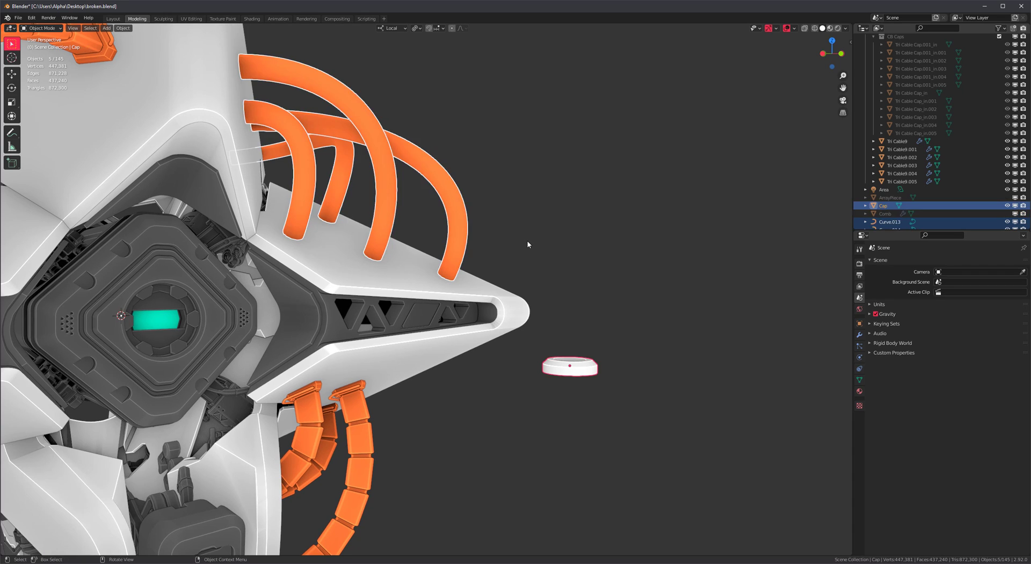
Attach the cap to both ends of all four selected cables with Mesh to Curvebash
middle_click_drag(578, 360, 595, 326)
right_click(571, 171)
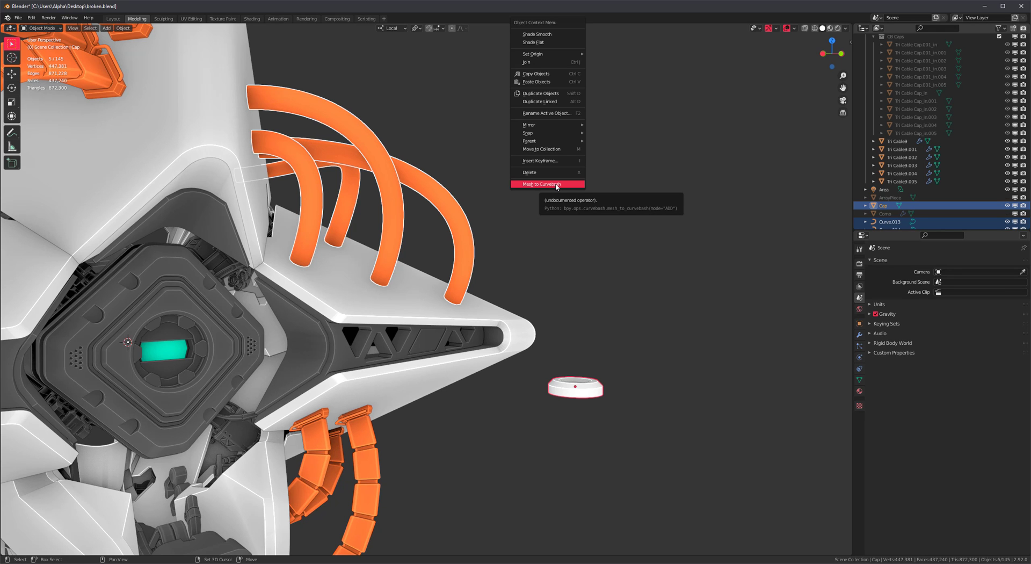
left_click(557, 185)
scroll(304, 269, "up", 4)
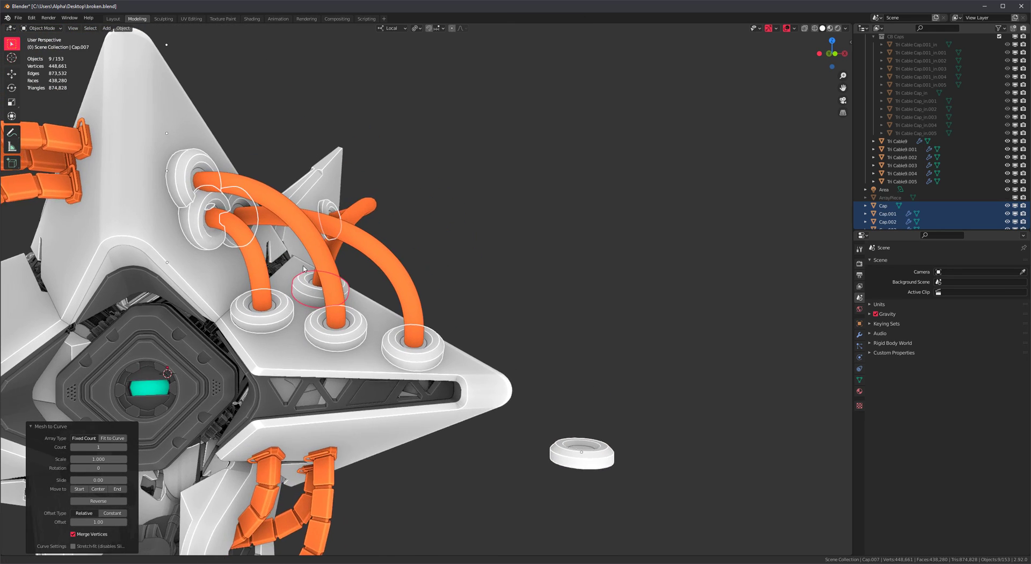
Reduce the scale of all end caps so they fit closely around the cables, and clear the selection
scroll(303, 269, "up", 2)
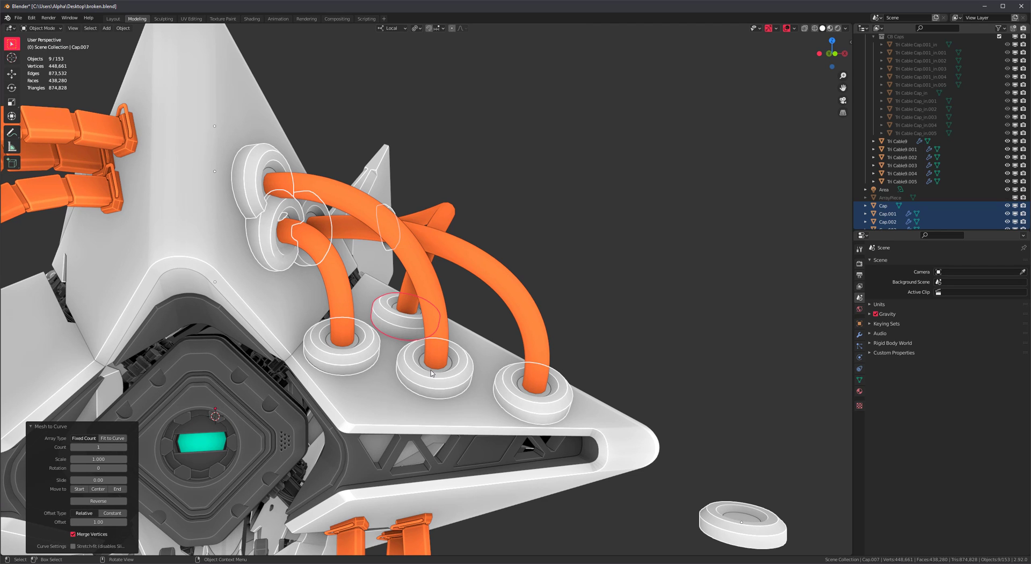
middle_click_drag(476, 395, 515, 356)
middle_click_drag(405, 314, 486, 291)
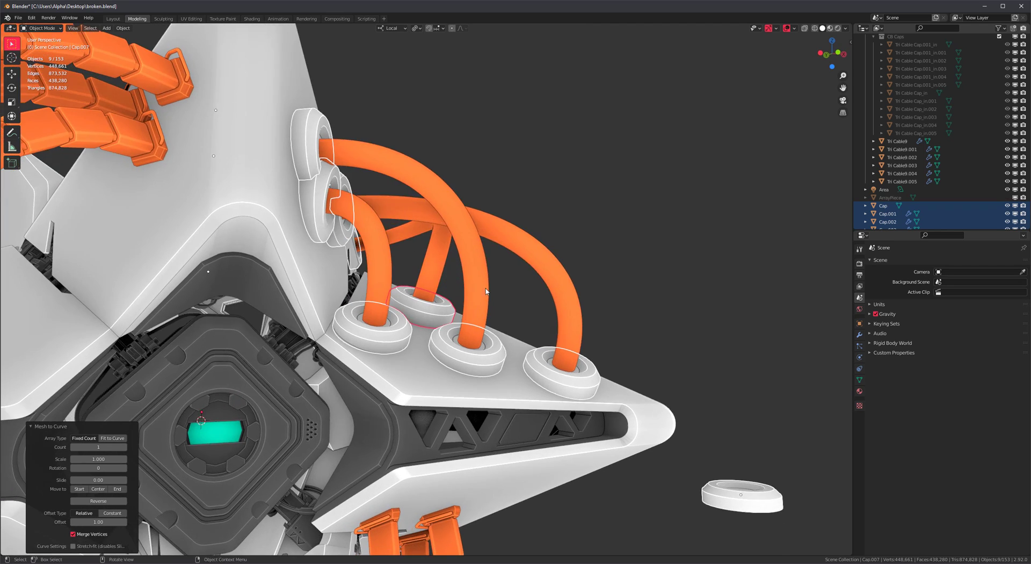
key("F9")
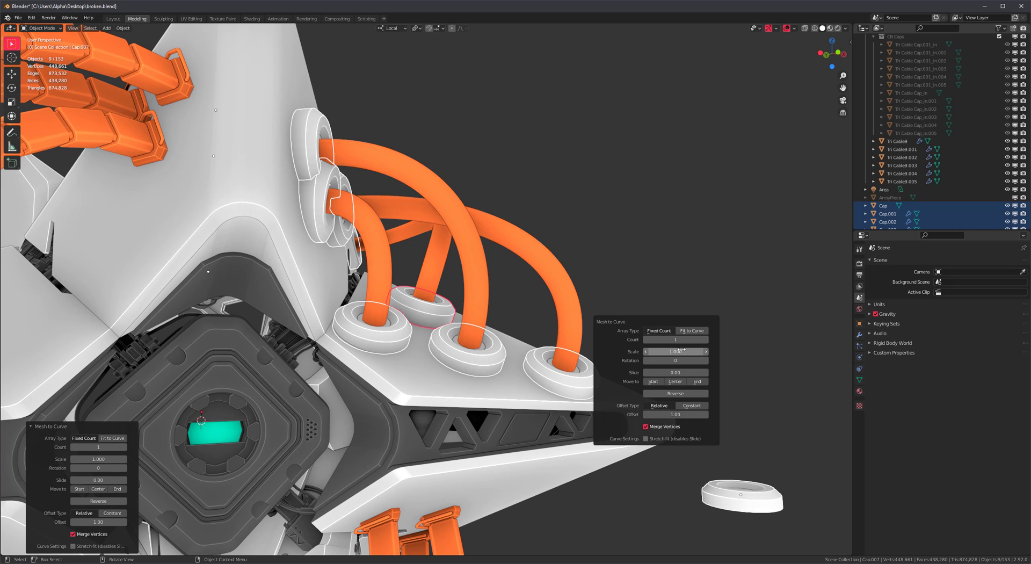
left_click_drag(677, 351, 641, 351)
left_click(682, 263)
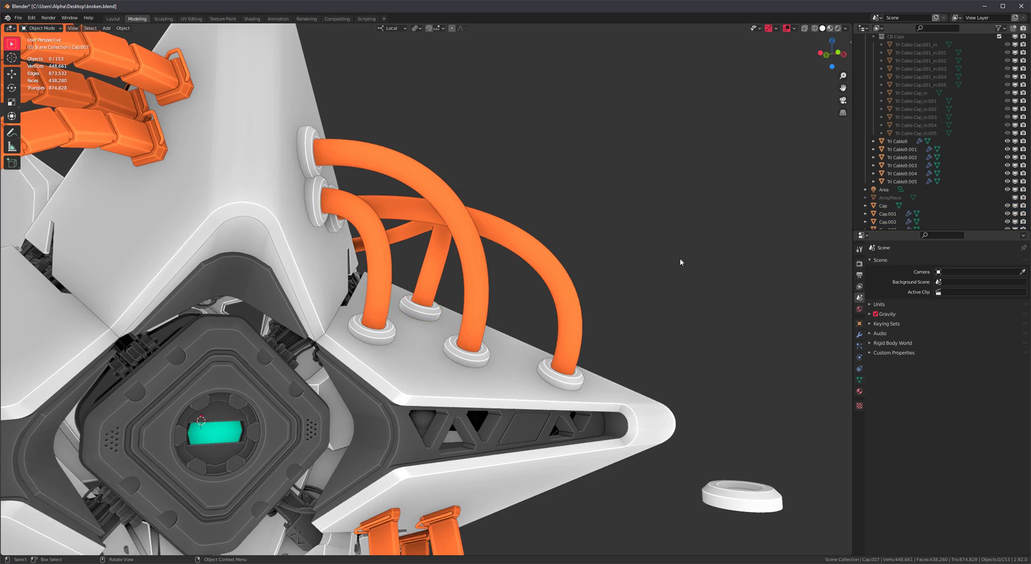
Select the original loose cap beside the model and hide it
scroll(681, 262, "down", 3)
middle_click_drag(627, 426, 590, 388, "shift")
left_click(577, 370)
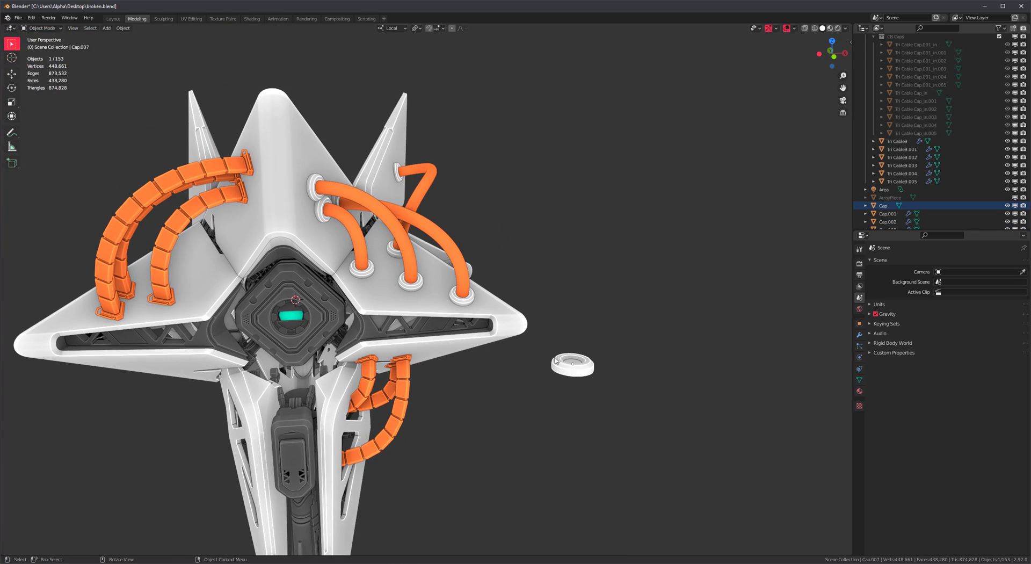
scroll(556, 361, "up", 1)
mouse_move(524, 350)
middle_mouse_down()
mouse_move(408, 359)
mouse_move(508, 359)
middle_mouse_up()
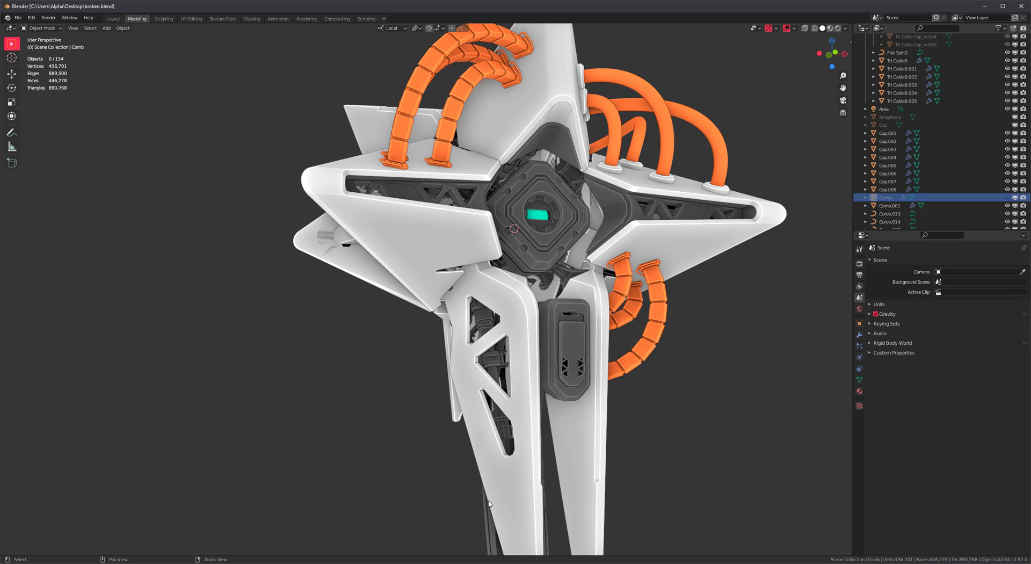
Draw a raycast cable of radius 0.010 from the left arm's underside to the left leg panel
middle_click_drag(449, 497, 417, 415, "shift")
key("shift+alt+c")
left_click(407, 175)
left_click(490, 375)
Apply the Flat Split profile to the new cable with Curve Basher, scaling it down and adjusting its twist
key("ctrl+shift+c")
scroll(422, 450, "down", 6)
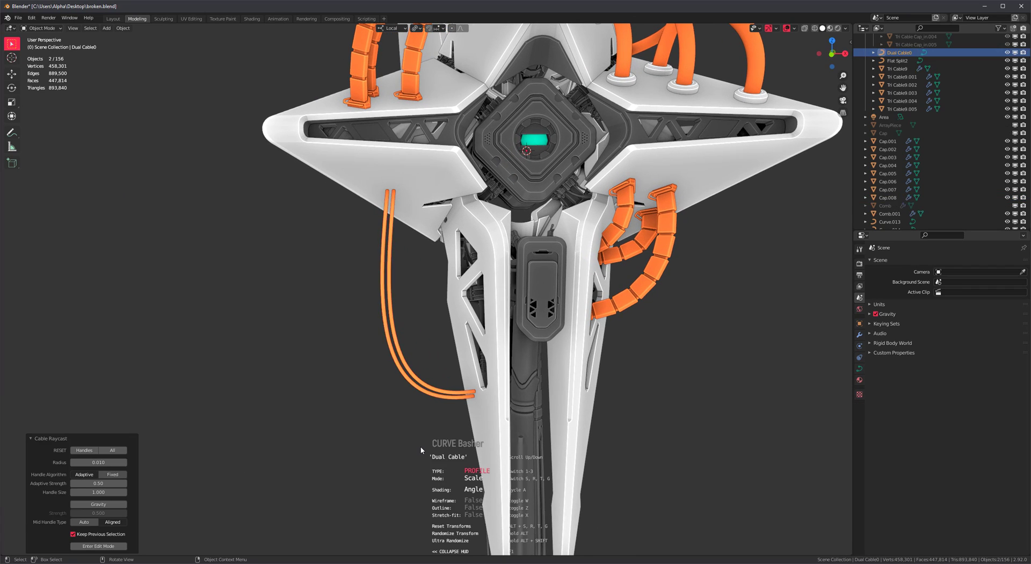
scroll(445, 455, "down", 2)
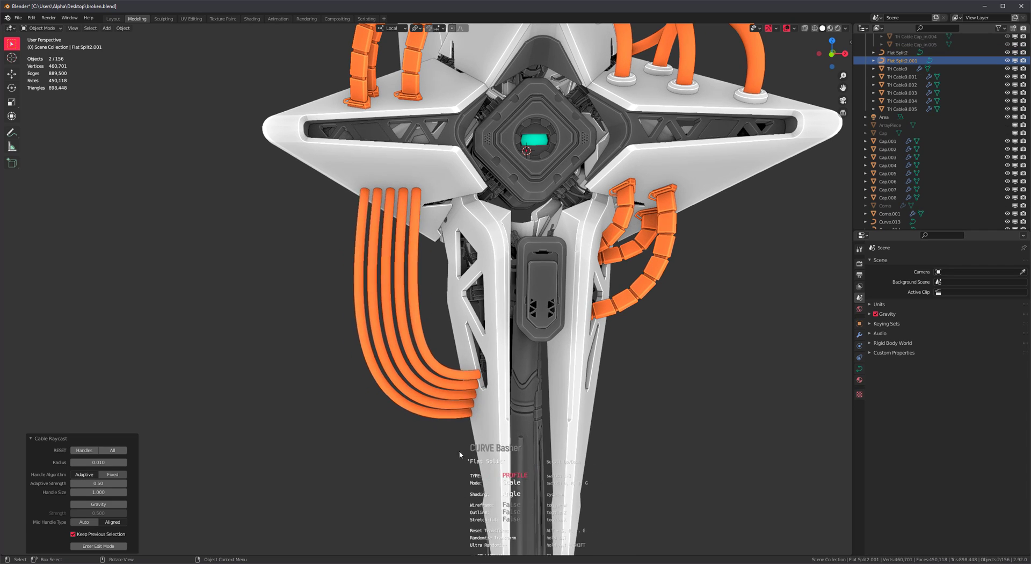
scroll(445, 455, "up", 2)
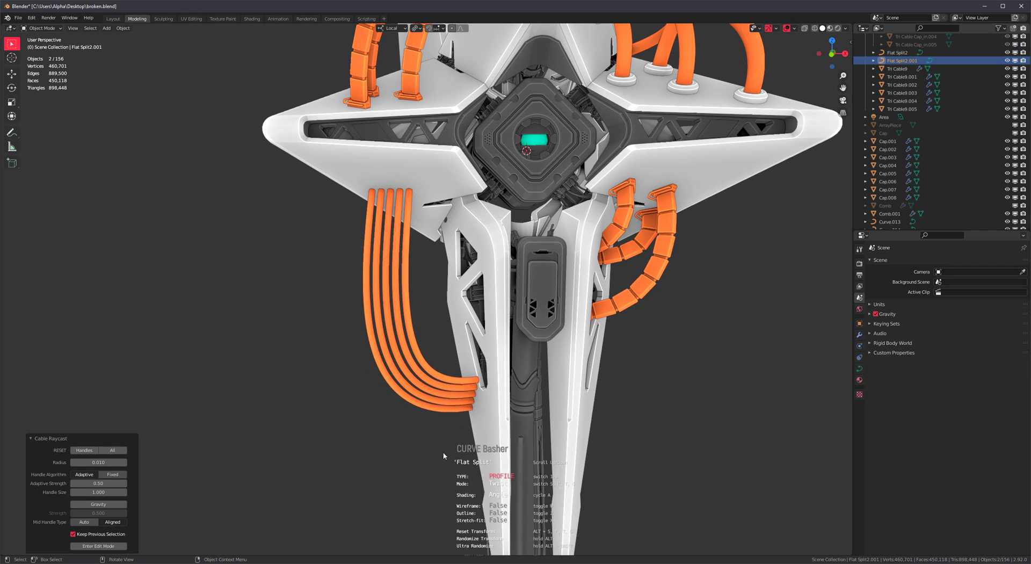
key("t")
left_click(414, 456)
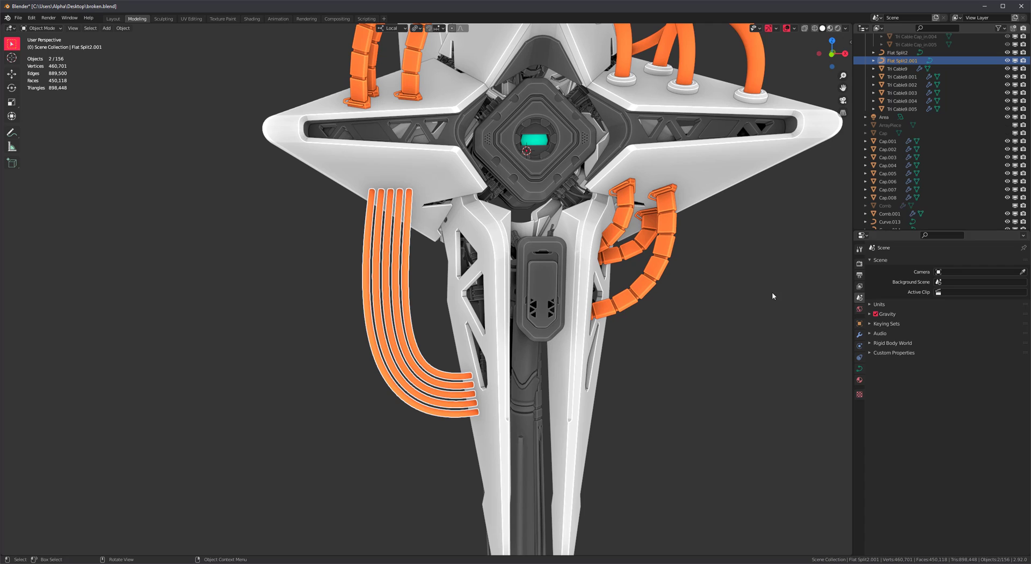
Unhide the Comb object, select it and bring it into view beside the flat cable
left_click(1007, 206)
left_click(885, 206)
middle_click_drag(307, 329, 313, 340)
key("KP_Decimal")
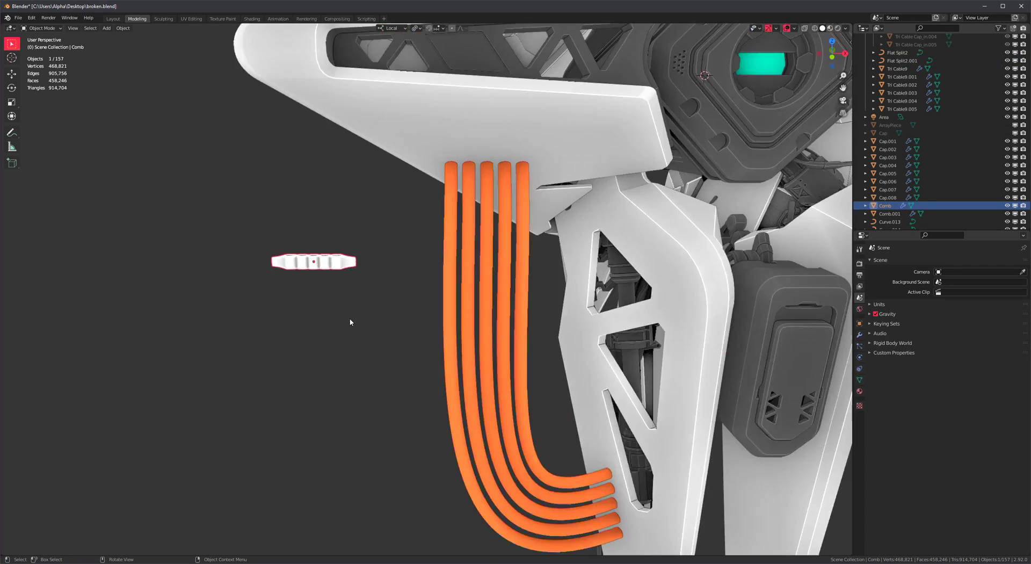
middle_click_drag(467, 346, 467, 305)
key("KP_Divide")
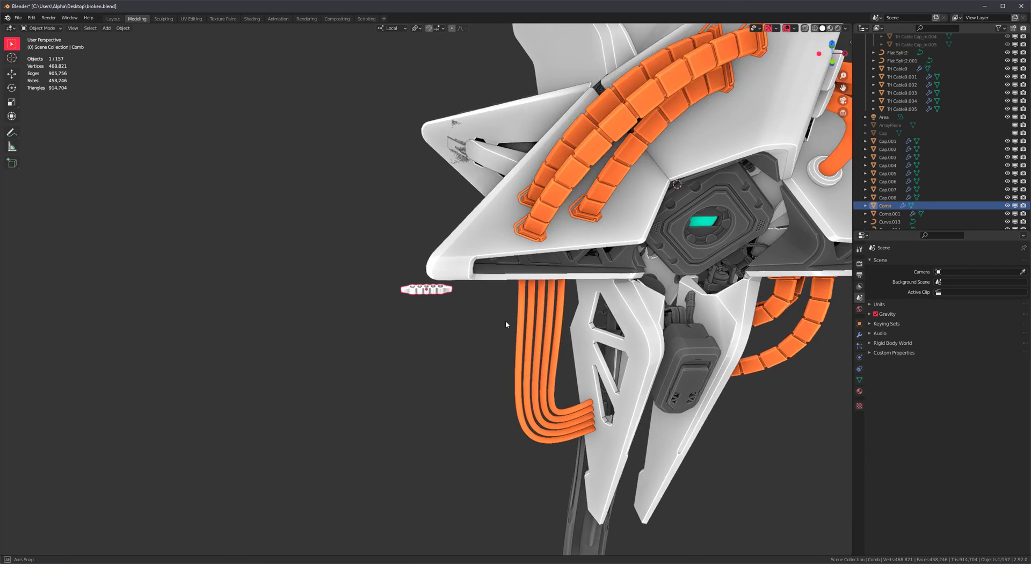
Place the comb on the flat cable with Mesh to Curvebash, using scale 1.255 and slide -0.19
right_click(413, 351)
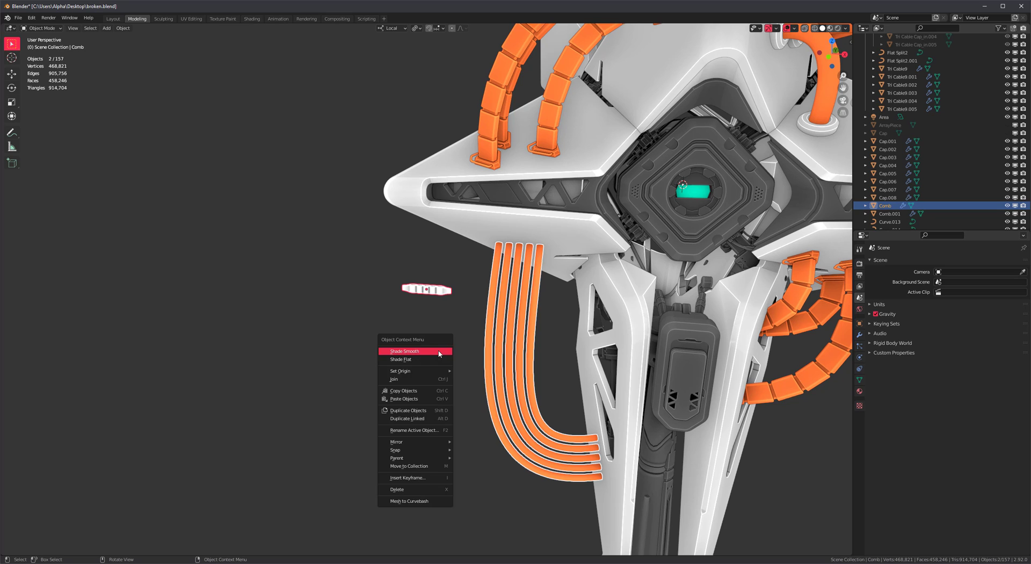
left_click(409, 501)
key("KP_Decimal")
key("F9")
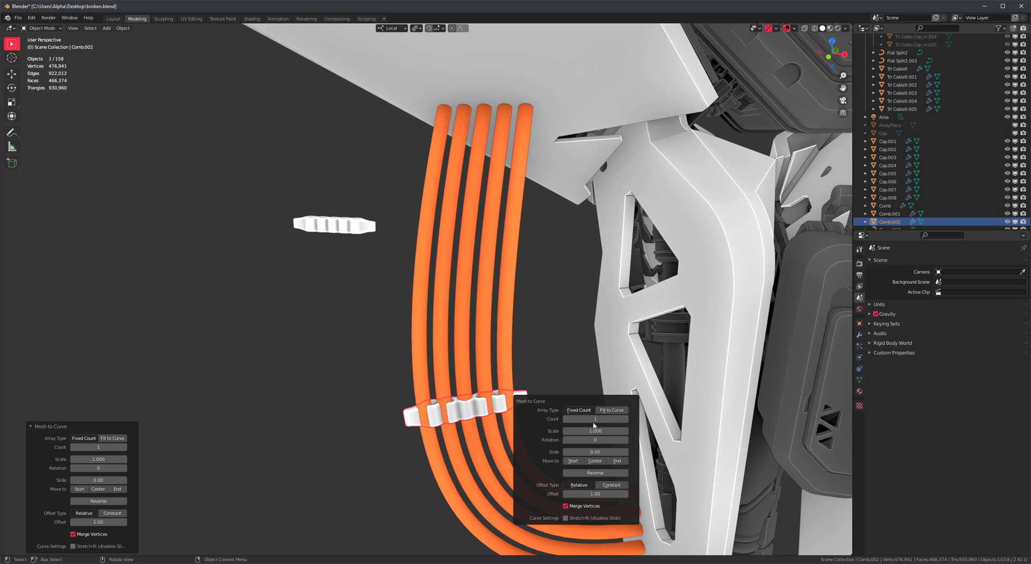
left_click_drag(595, 431, 574, 451)
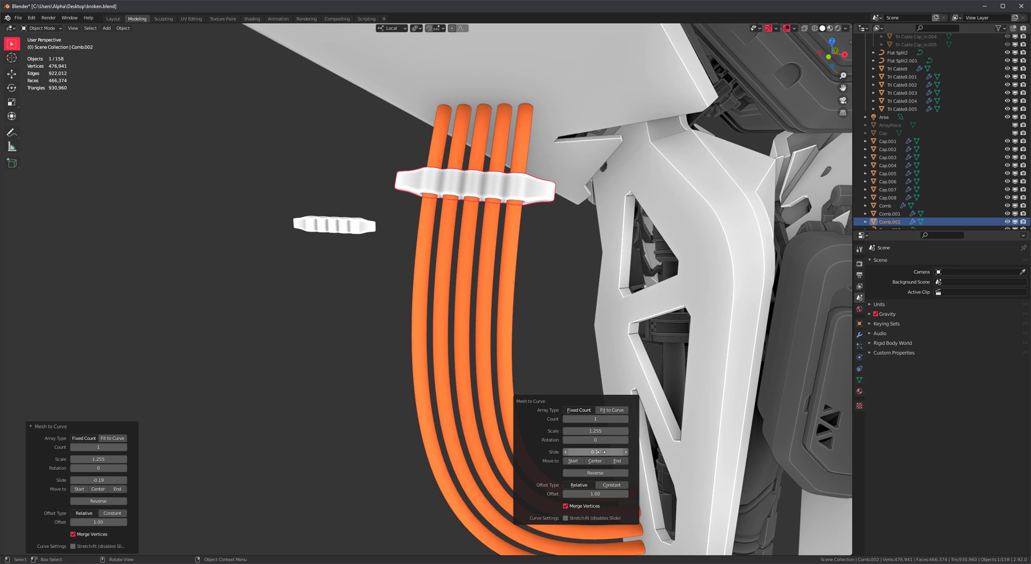
Try duplicating the comb and moving the copy 0.19566 m along its local Z axis
middle_click_drag(527, 287, 491, 301)
key("shift+d")
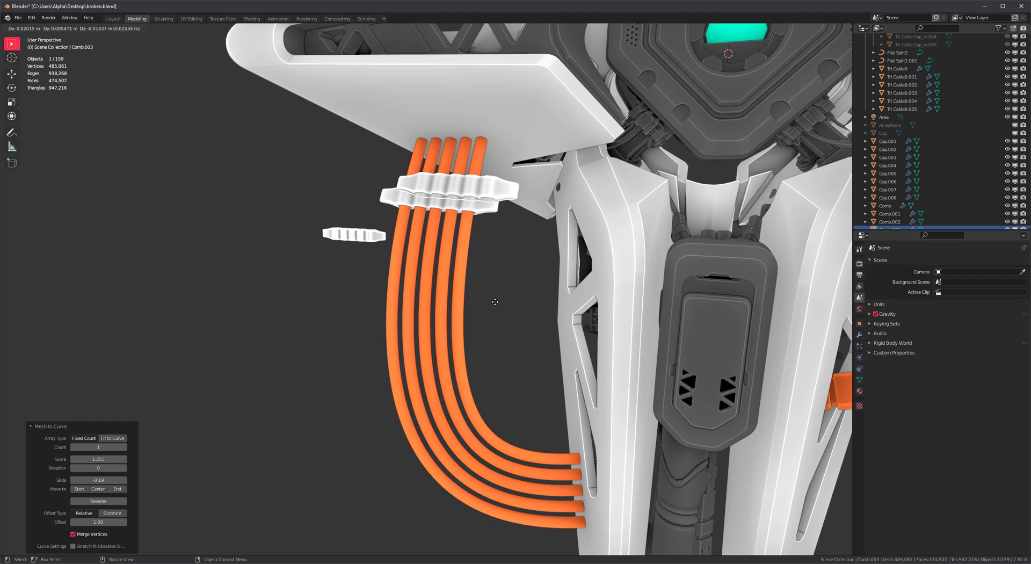
key("z")
left_click(479, 105)
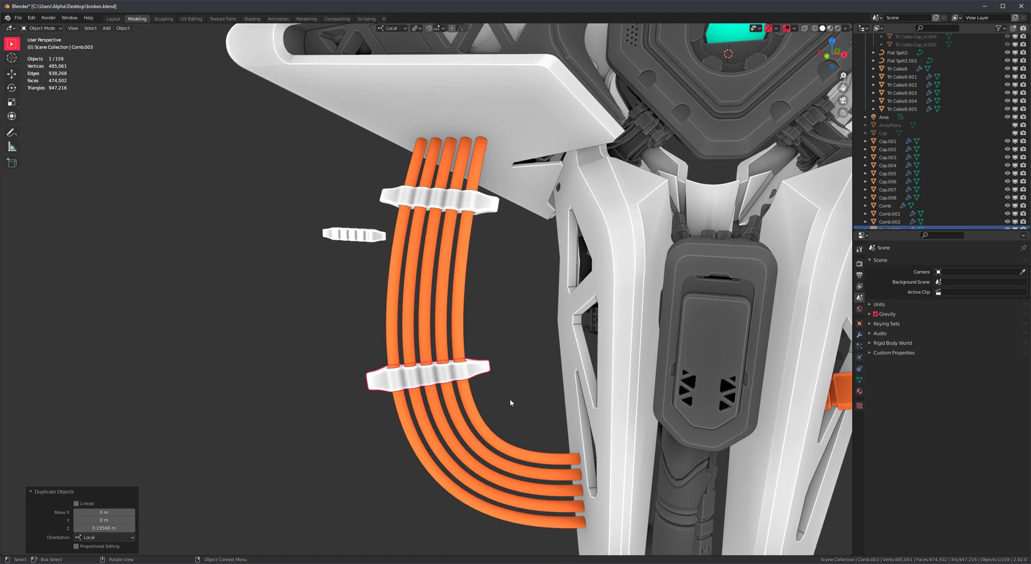
key("ctrl")
key("ctrl+z")
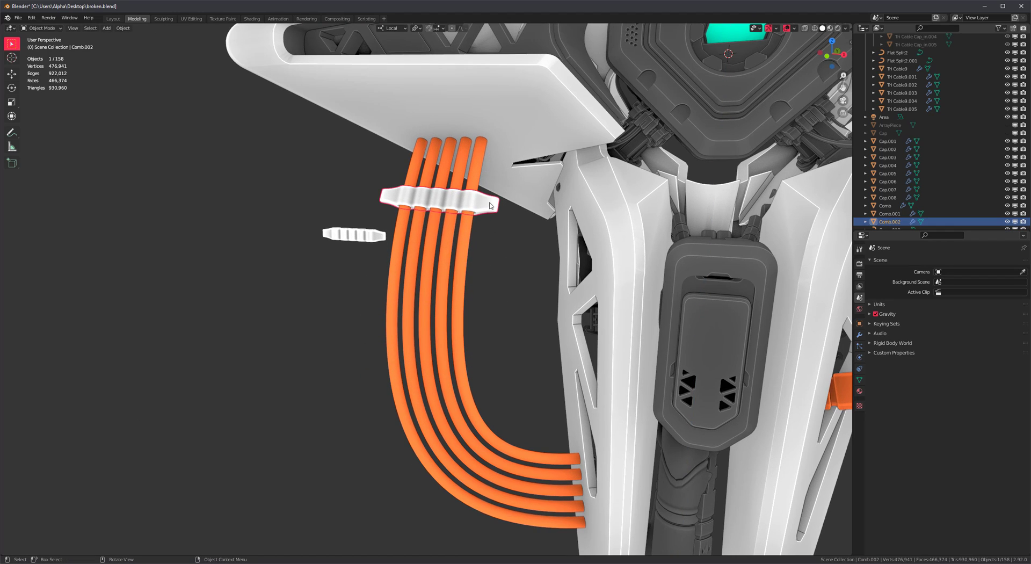
Reopen the comb's array settings with Edit Curvebash and move it to the cable's center
right_click(490, 205)
left_click(485, 208)
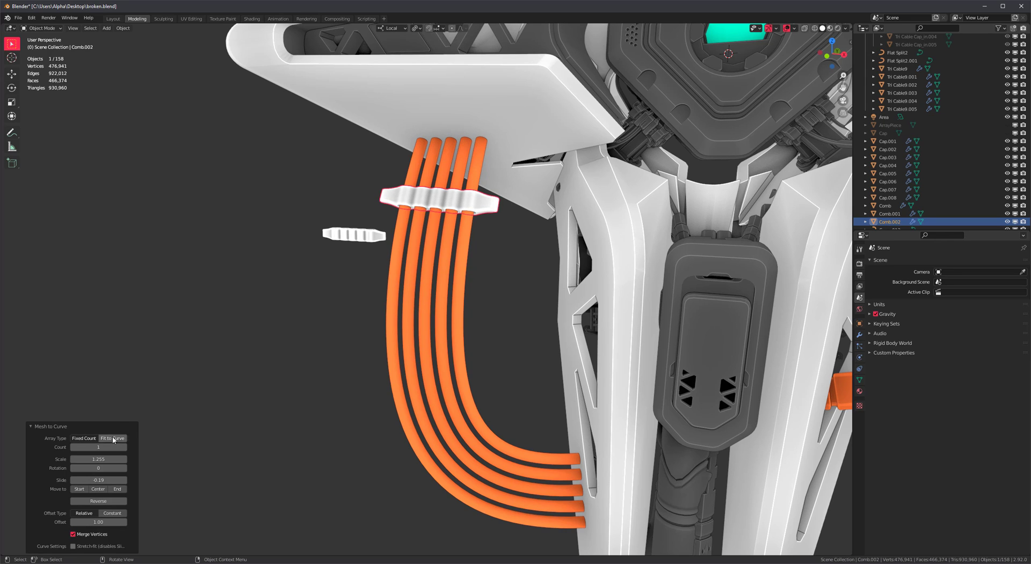
left_click(98, 489)
middle_click_drag(430, 376, 439, 370)
Set the comb's count to 2 and its relative offset to about 10 to spread the copies along the cable
left_click_drag(97, 449, 105, 449)
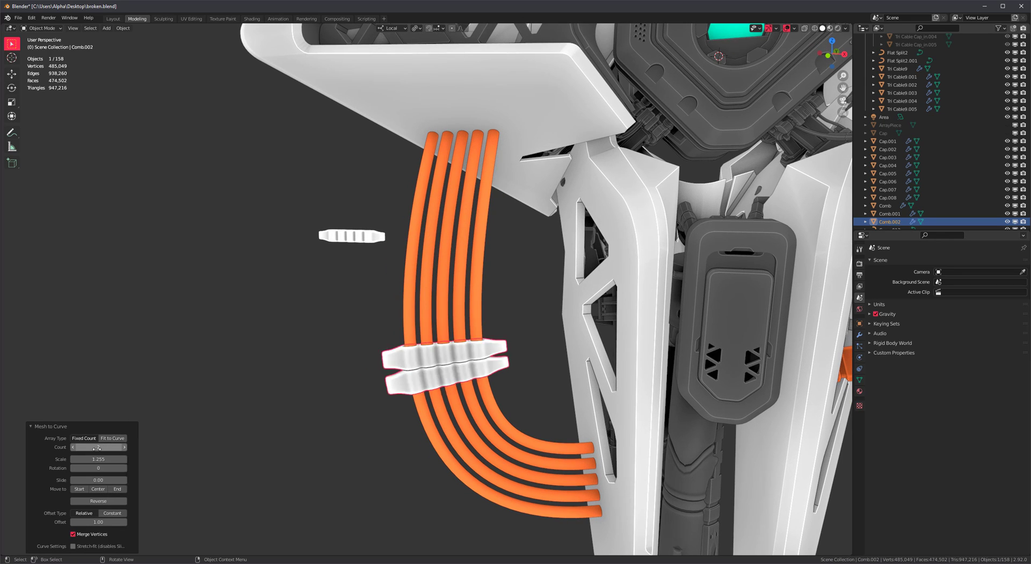
left_click_drag(98, 522, 207, 523)
scroll(407, 359, "down", 4)
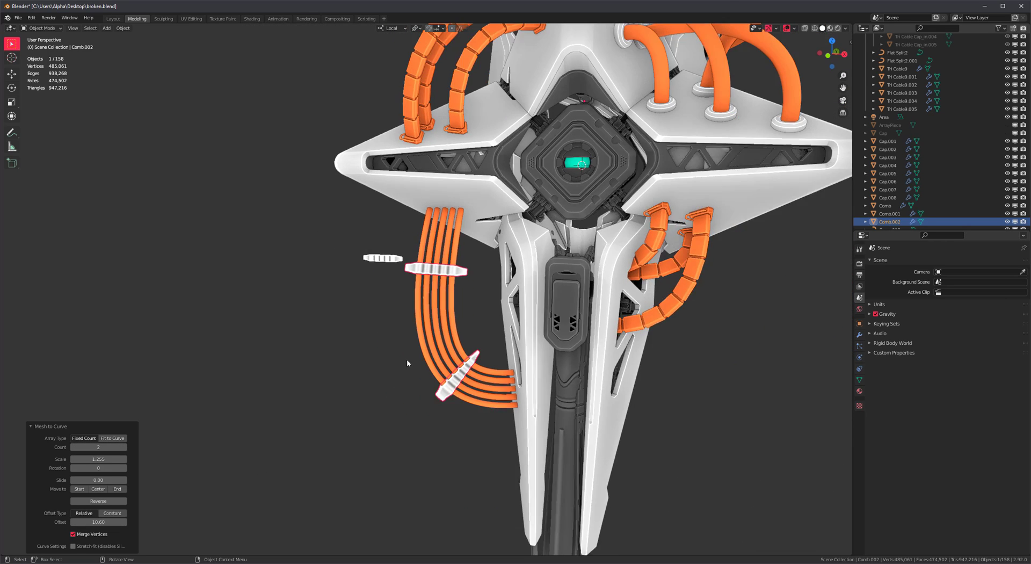
middle_click_drag(408, 359, 424, 362)
middle_click_drag(508, 416, 451, 364, "shift")
scroll(442, 421, "up", 4)
scroll(442, 421, "up", 1)
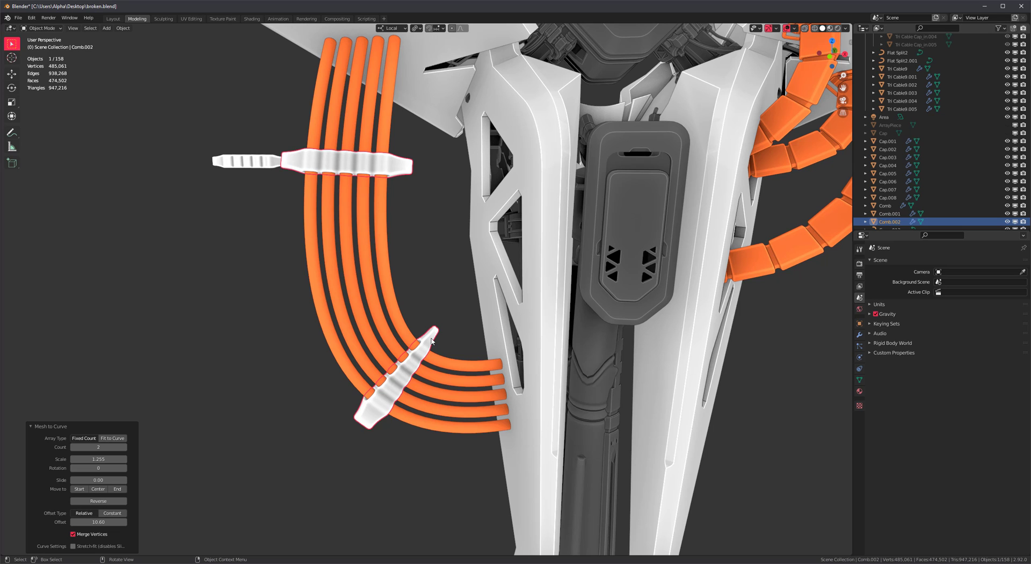
middle_click_drag(375, 318, 335, 205)
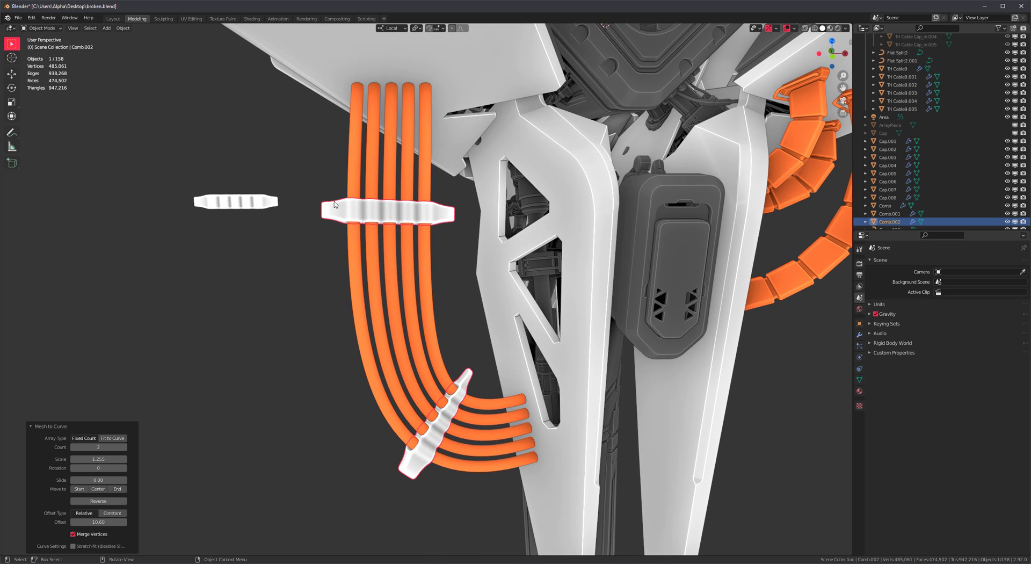
middle_click_drag(443, 427, 511, 470)
left_click_drag(512, 474, 449, 468, "alt")
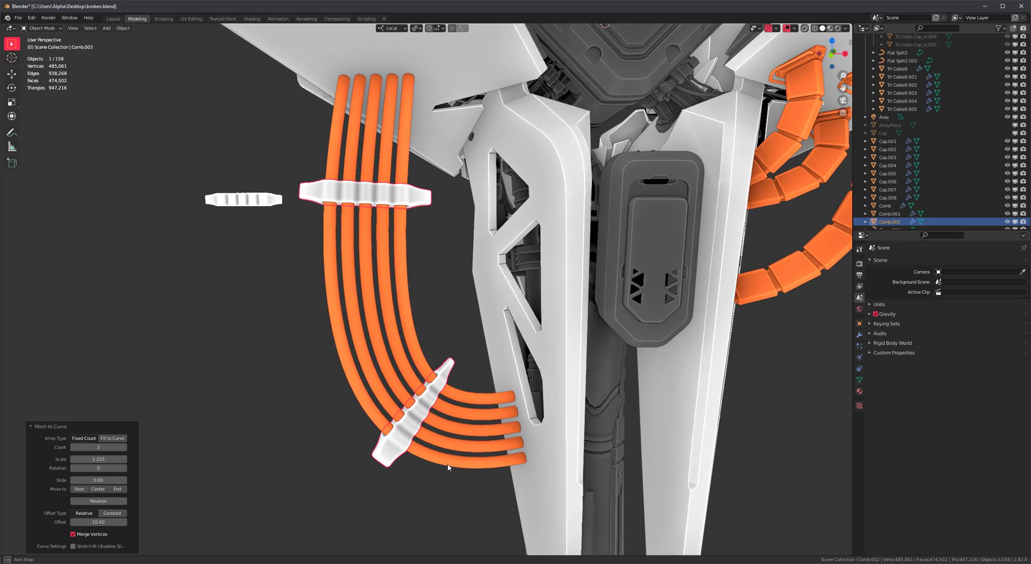
scroll(393, 287, "down", 2)
left_click_drag(450, 349, 431, 368, "alt")
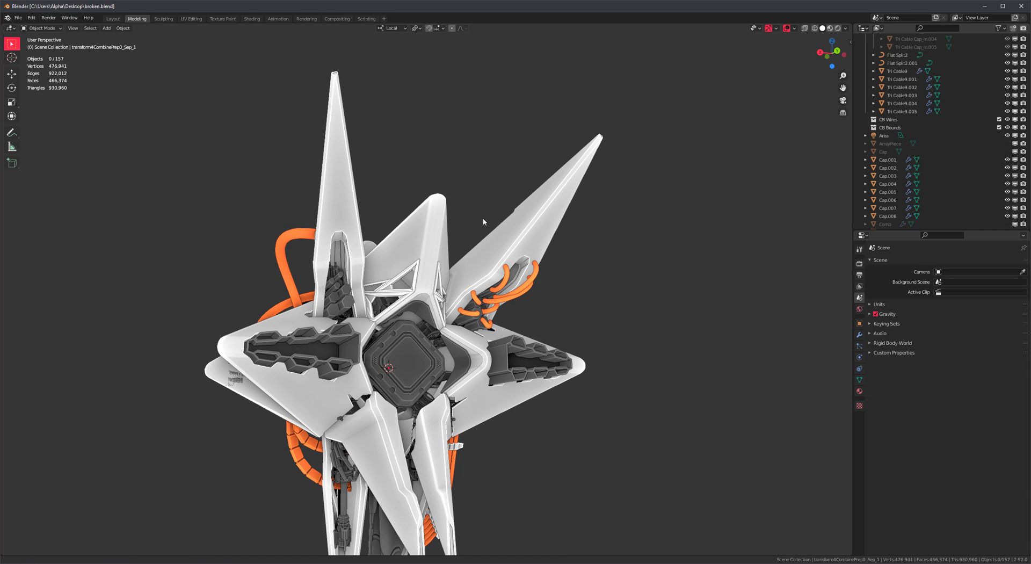
Try to generate curves with the Wire Generator while no objects are selected
middle_click_drag(482, 217, 376, 155)
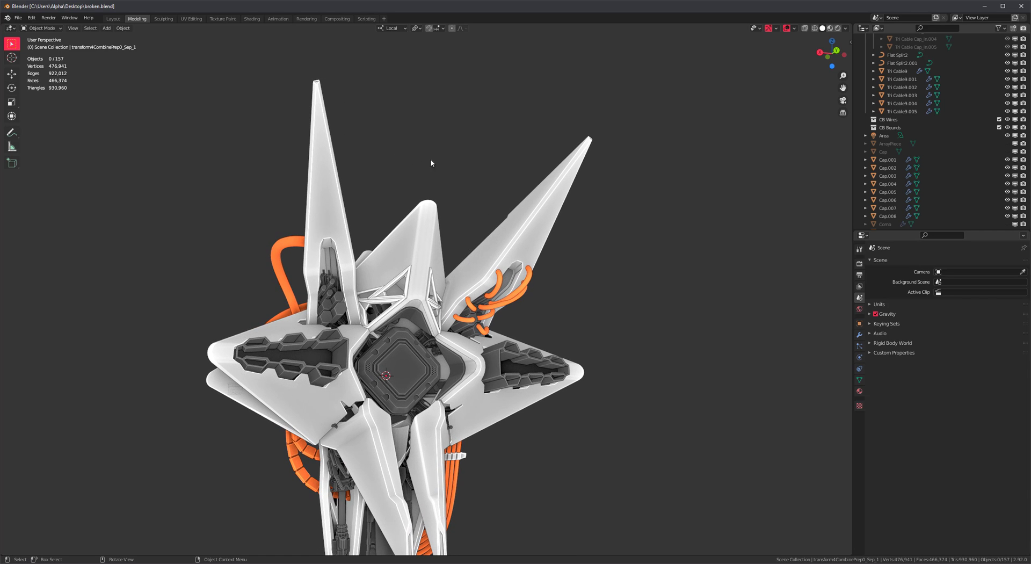
key("shift+a")
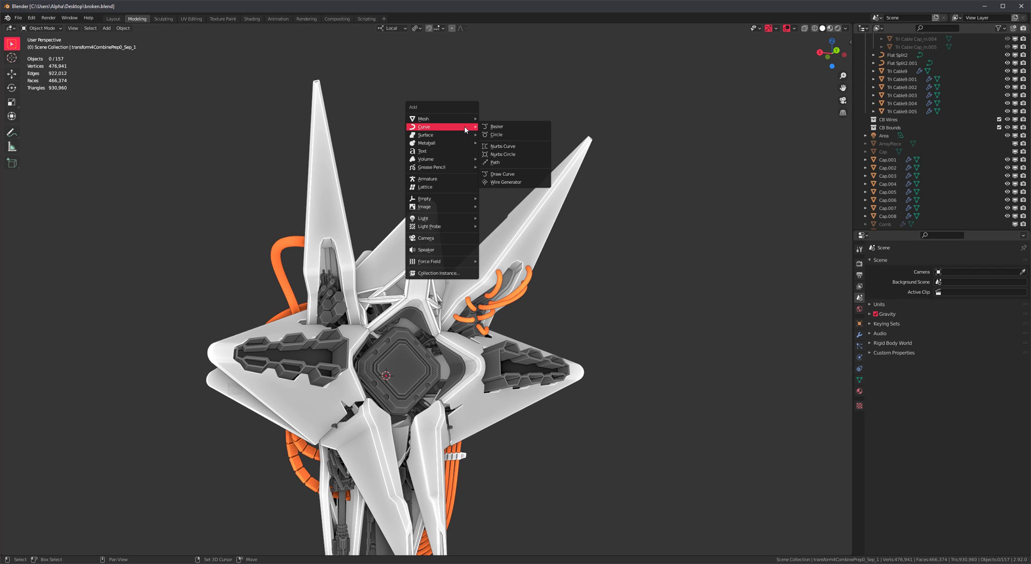
left_click(513, 183)
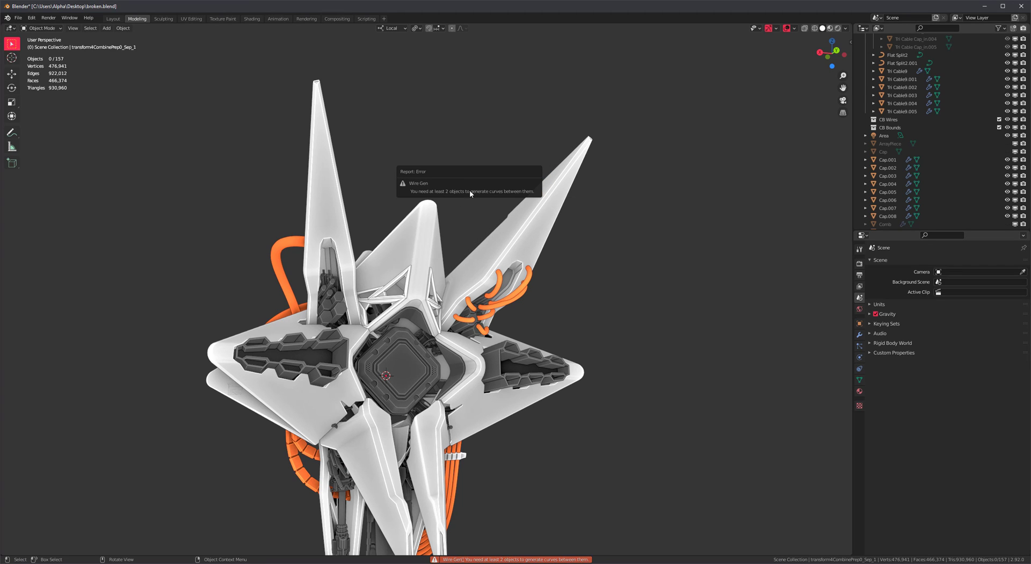
Draw a thin box on the upper fin's surface and rotate it about -13.9° around its local Z axis
left_click(11, 162)
middle_click_drag(371, 251, 357, 228)
left_click_drag(333, 157, 313, 233)
left_click(317, 230)
key("r")
key("z")
left_click(392, 173)
middle_click_drag(391, 174, 449, 262)
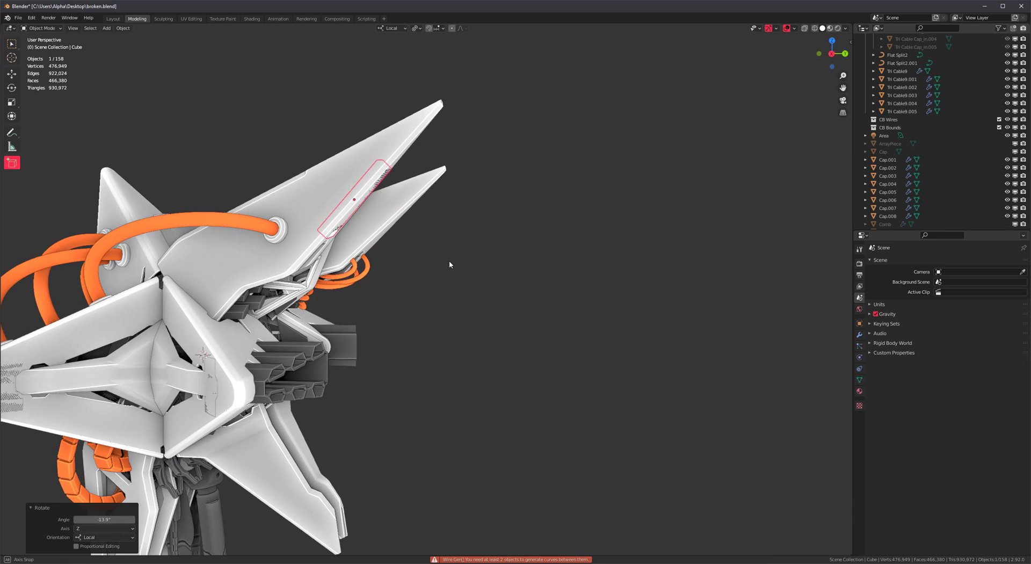
Duplicate the box, place the copy out in front of the fins and rotate it more upright
key("shift+d")
left_click(539, 321)
key("r")
left_click(545, 274)
Duplicate the box again farther out, rotate the copy about -27.4° and scale it up to about 1.72
scroll(513, 285, "down", 3)
key("shift+d")
left_click(583, 257)
key("r")
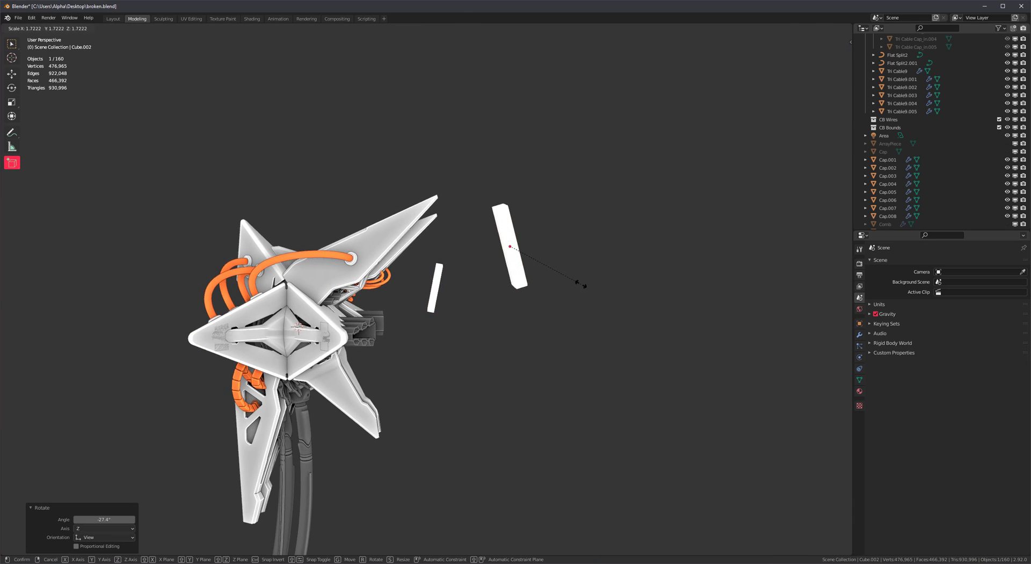
left_click(581, 284)
Select the three boxes from the fin outward and generate wires between them with the Wire Generator
middle_click_drag(582, 285, 457, 268)
scroll(456, 268, "up", 4)
key("w")
left_click(243, 175)
left_click(387, 250, "shift")
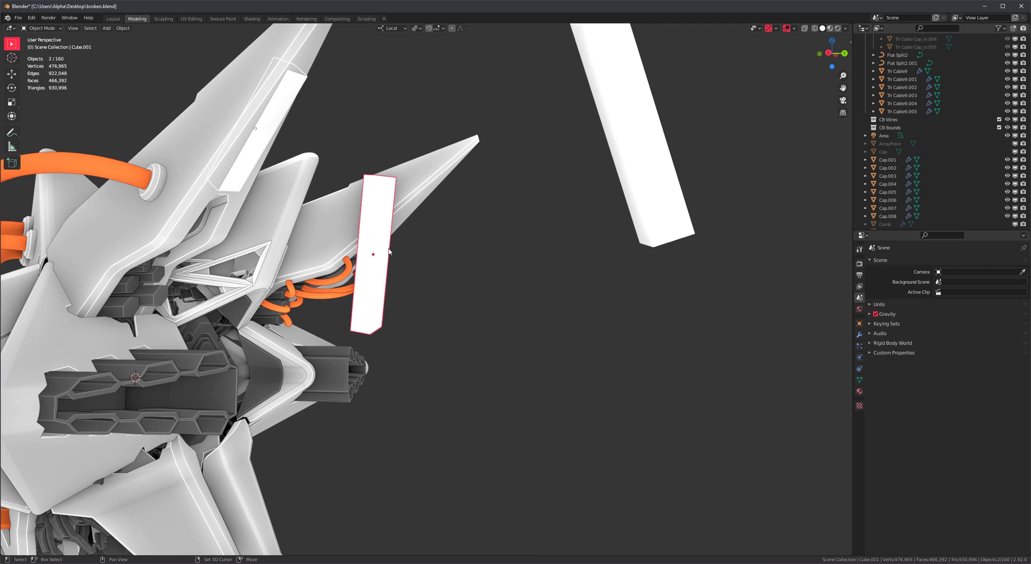
left_click(634, 196, "shift")
middle_click_drag(634, 196, 488, 234)
middle_click_drag(399, 254, 506, 290)
key("shift+a")
mouse_move(640, 294)
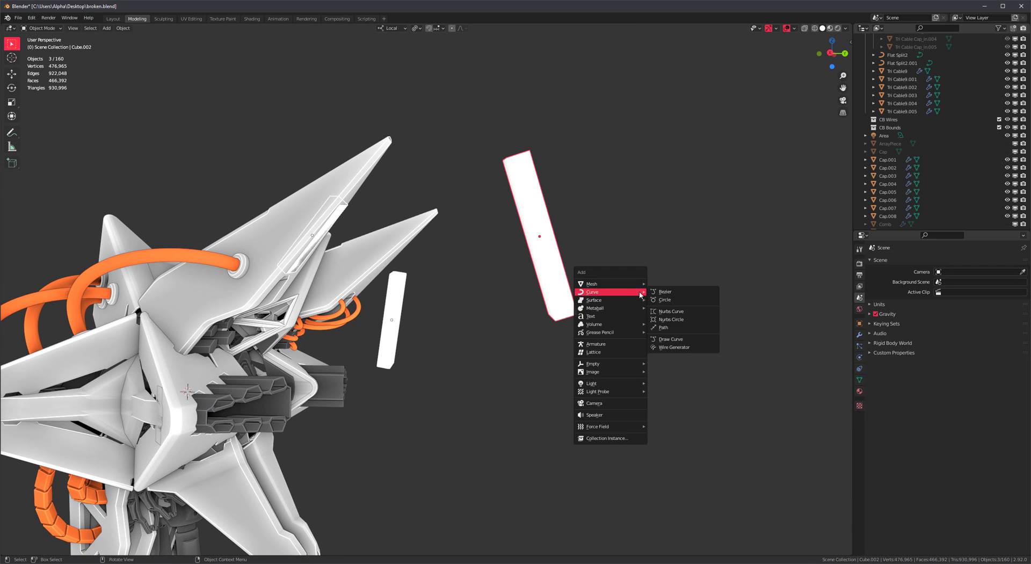
left_click(678, 347)
Examine the generated wires from the right view for intersections around the middle volume
key("KP_3")
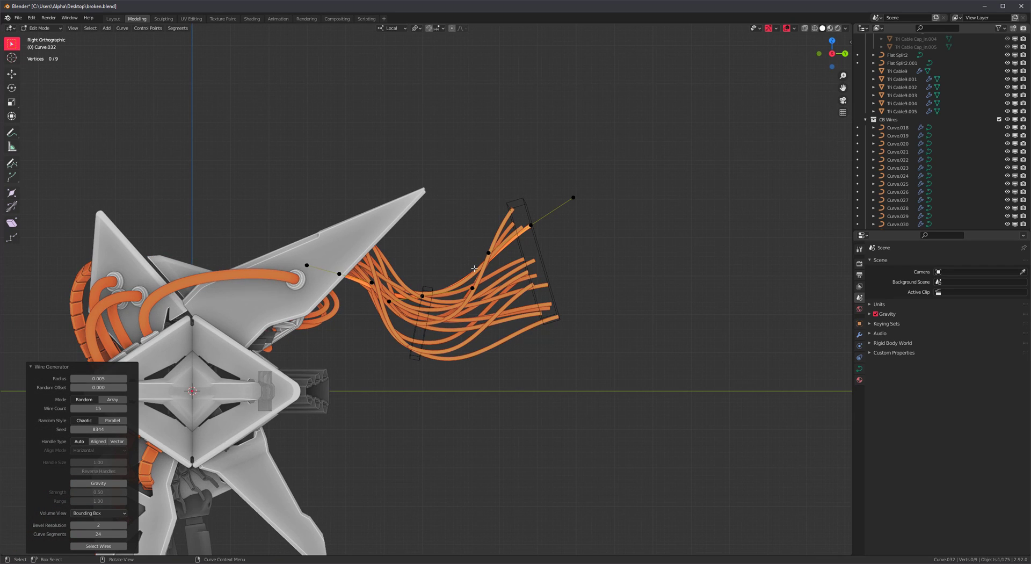
scroll(474, 268, "up", 5)
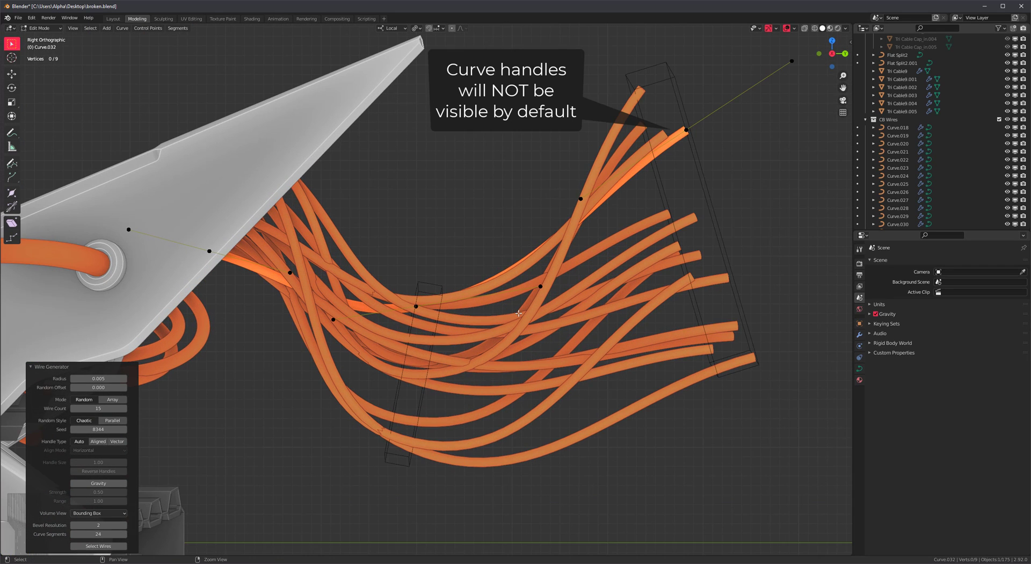
middle_click_drag(518, 313, 545, 309, "shift")
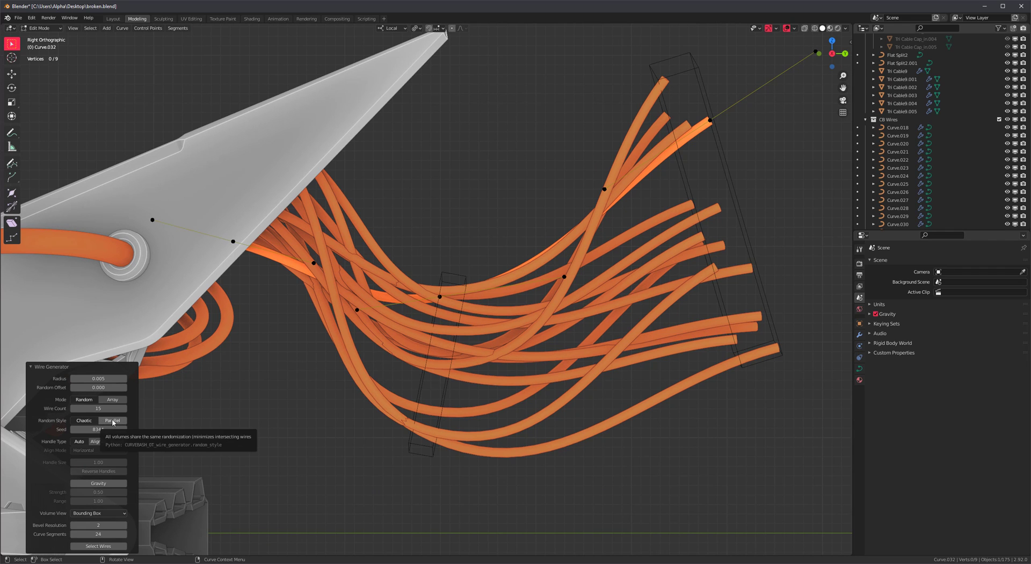
scroll(352, 278, "up", 3)
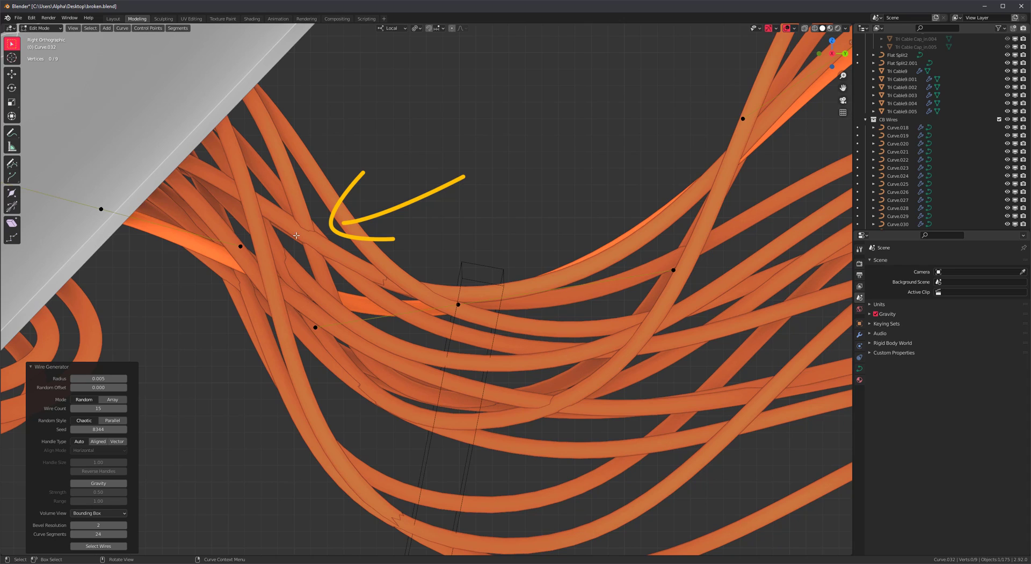
scroll(297, 236, "up", 2)
scroll(344, 294, "down", 3)
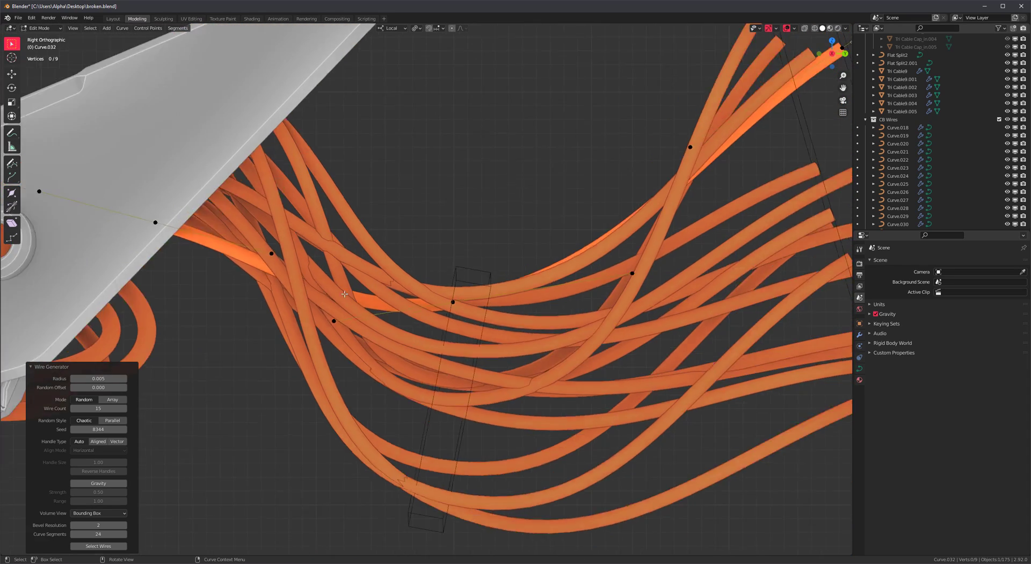
scroll(344, 294, "down", 2)
middle_click_drag(345, 294, 342, 282, "shift")
scroll(103, 427, "up", 1, "ctrl")
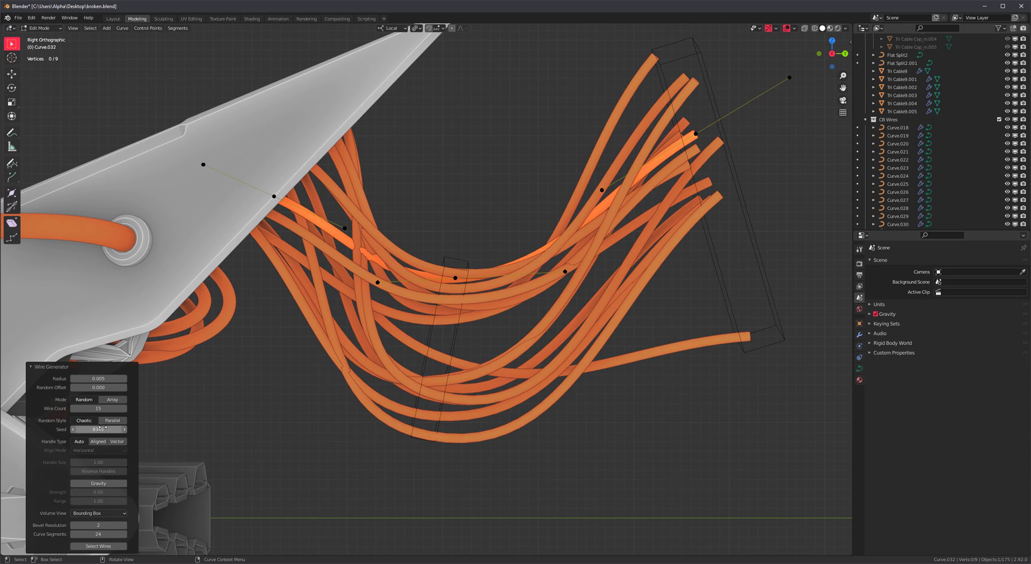
Set the wires' seed to 8350 and the random style to Parallel
left_click_drag(102, 428, 103, 427)
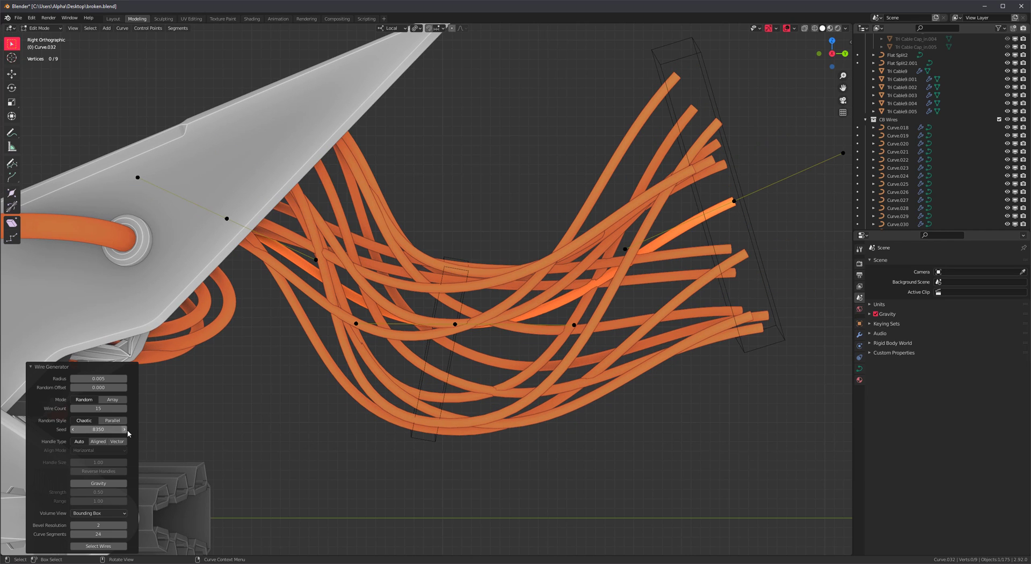
left_click(114, 423)
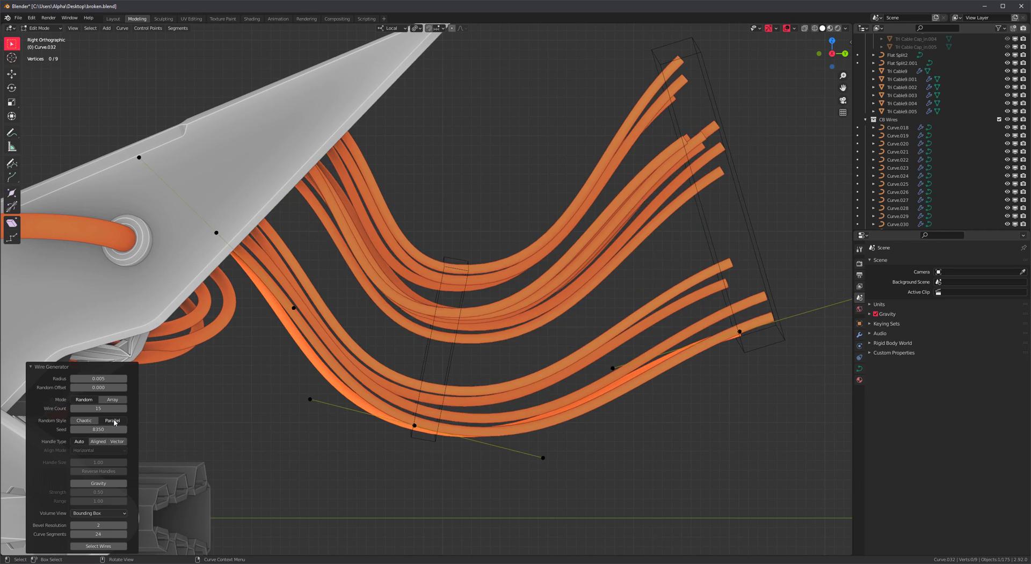
middle_click_drag(470, 315, 371, 303)
scroll(425, 311, "down", 4)
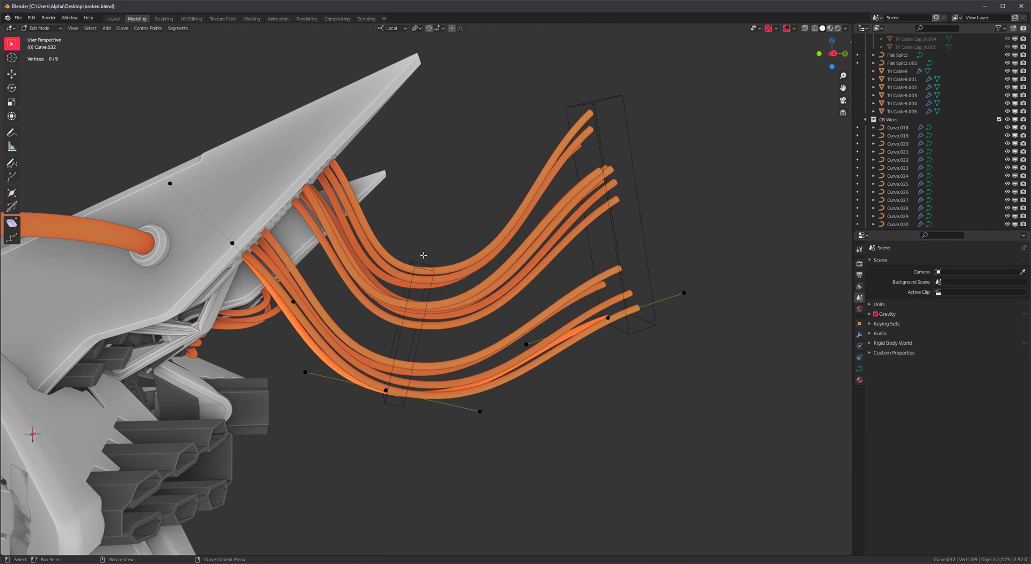
Annotate the middle bounding volume and a wire's path across the volumes, erasing each stroke
mouse_move(421, 255)
left_mouse_down()
mouse_move(383, 336)
mouse_move(448, 299)
mouse_move(419, 256)
left_mouse_up()
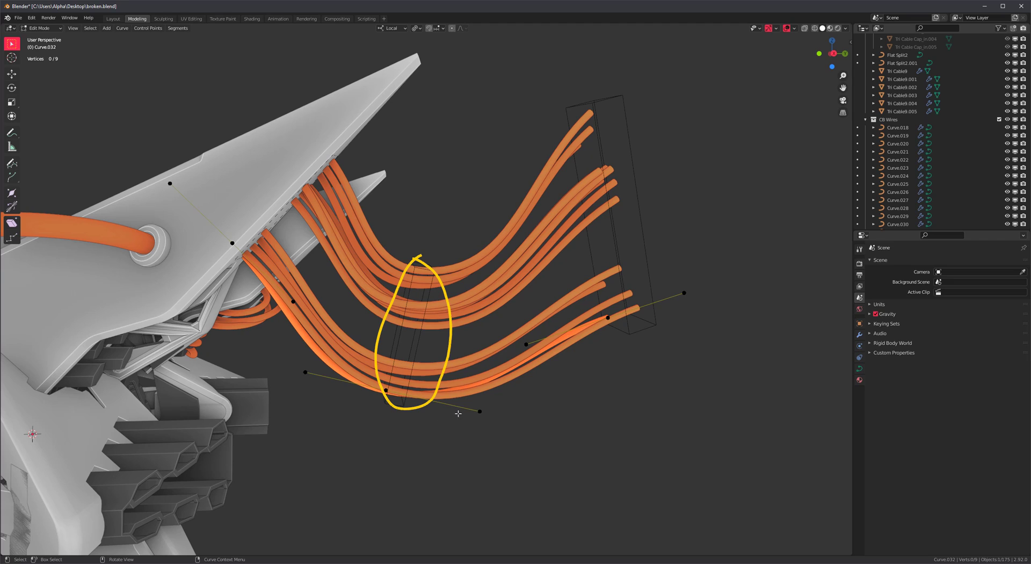
mouse_move(422, 269)
right_mouse_down()
mouse_move(384, 331)
mouse_move(435, 408)
right_mouse_up()
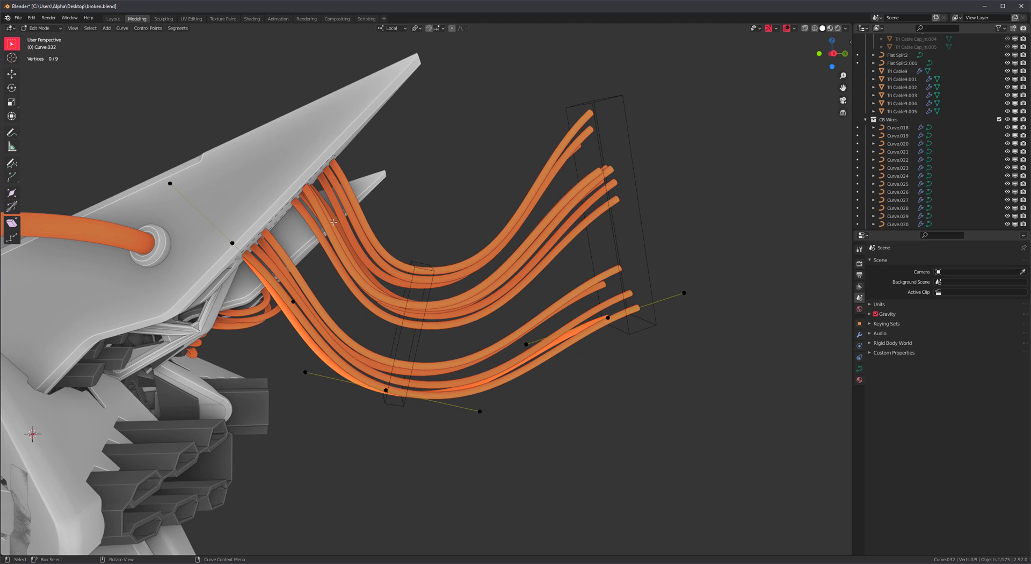
mouse_move(320, 200)
left_mouse_down()
mouse_move(404, 291)
mouse_move(521, 247)
mouse_move(596, 144)
left_mouse_up()
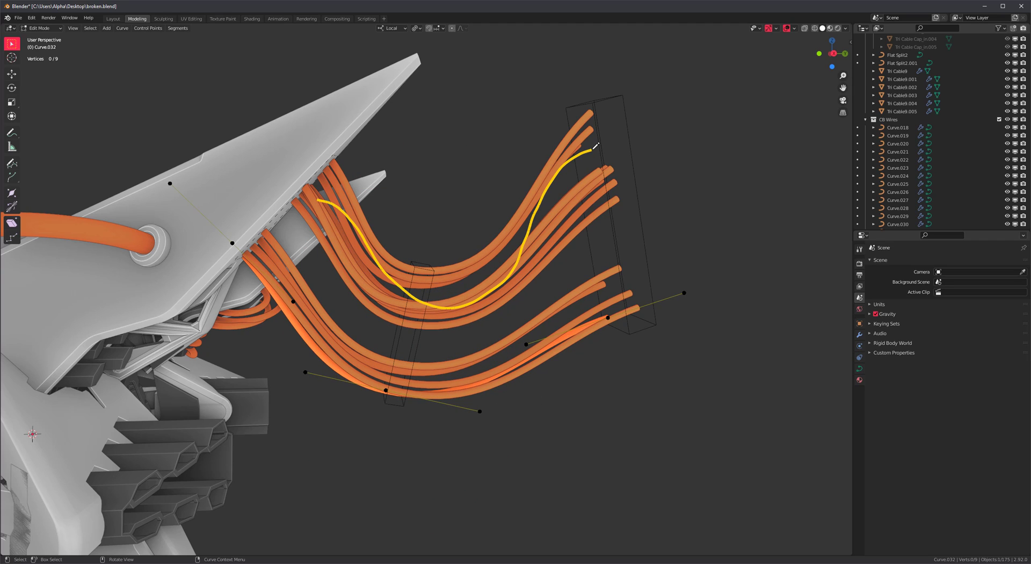
mouse_move(596, 144)
right_mouse_down()
mouse_move(608, 131)
mouse_move(303, 204)
right_mouse_up()
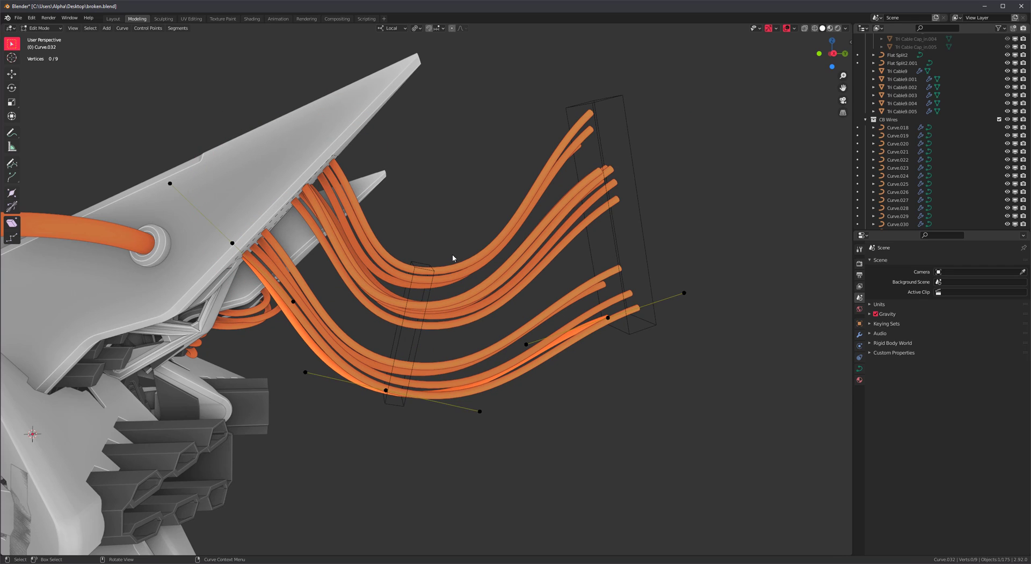
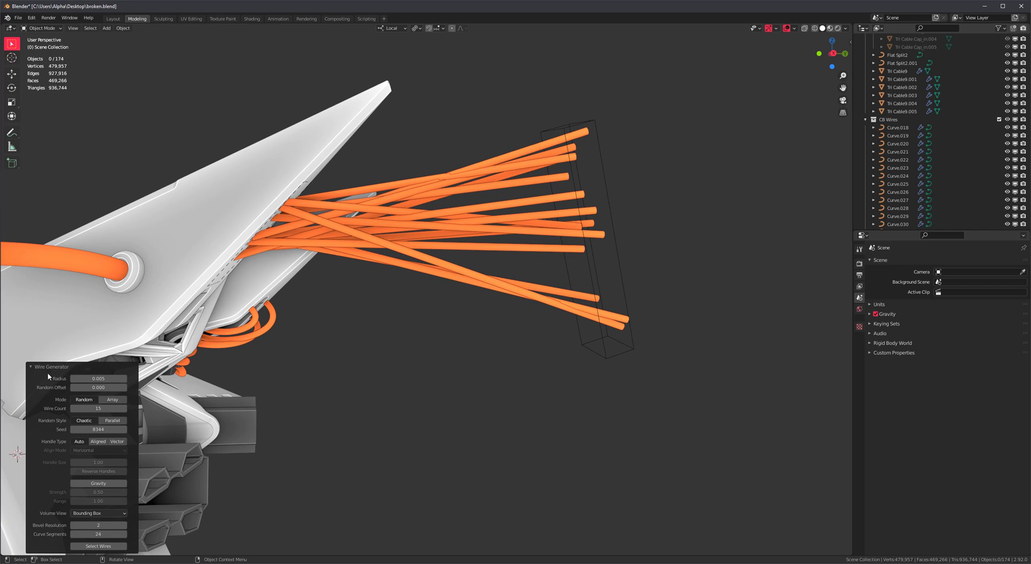
Enable Gravity in the Wire Generator settings for the wires between the two volumes
key("F9")
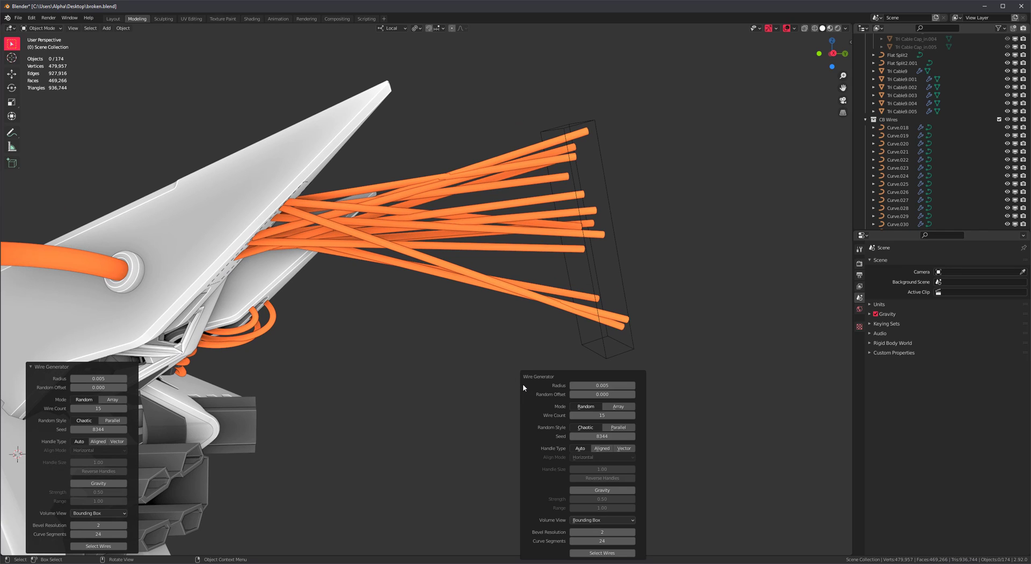
left_click(602, 490)
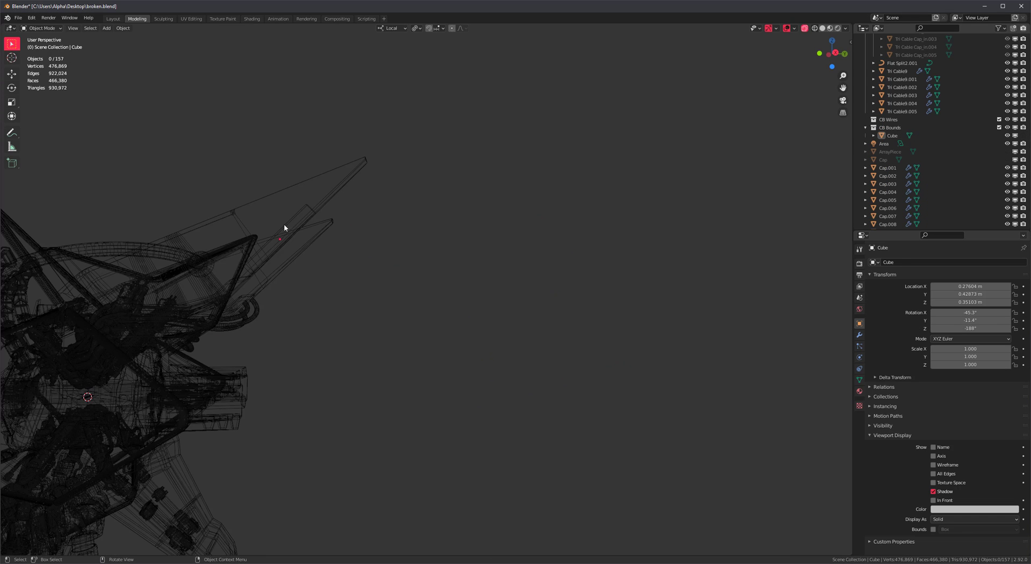
Duplicate the box on the fin, place the copy in front of the fins and rotate it nearly upright
left_click(284, 228)
key("shift+z")
key("shift+d")
left_click(452, 330)
key("r")
left_click(490, 237)
Scale the duplicated box to 0.824 along its local Z axis and 0.657 along its local Y axis
key("s")
key("z")
left_click(532, 294)
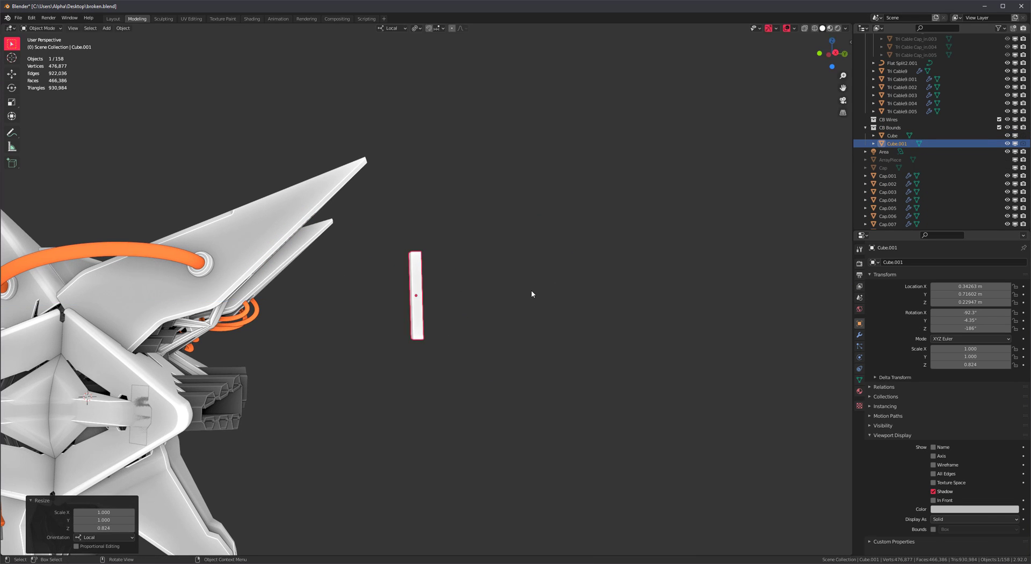
key("s")
key("y")
left_click(490, 305)
Duplicate the shortened box twice farther out, rotating the last copy about -82.1° and raising it
key("shift+d")
left_click(676, 305)
middle_click_drag(675, 305, 517, 295, "shift")
scroll(537, 298, "down", 3)
key("shift+d")
left_click(665, 312)
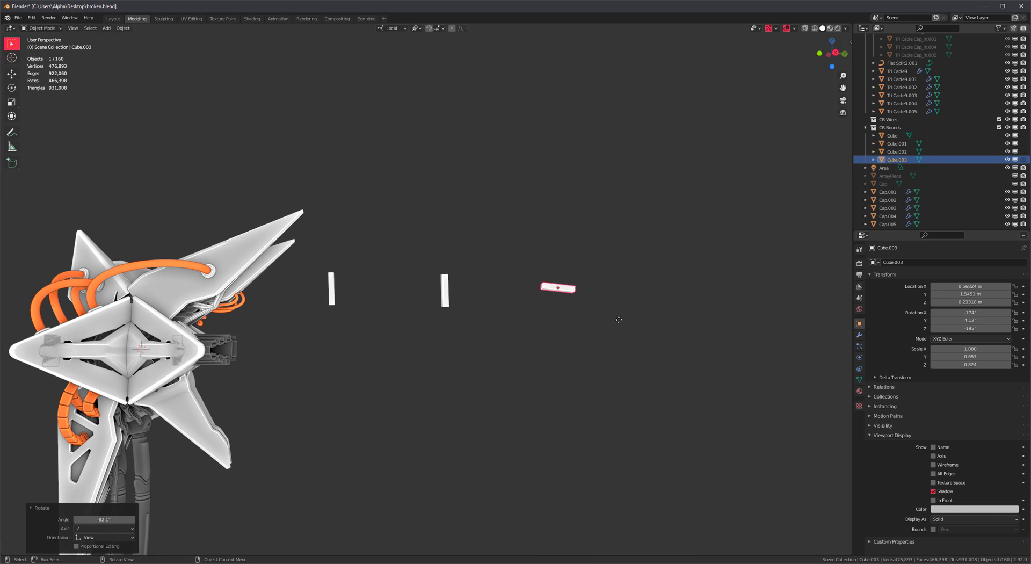
left_click(610, 268)
Select all four boxes back to the fin and generate wires between them with the Wire Generator
left_click(445, 290, "shift")
left_click(331, 289, "shift")
middle_click_drag(308, 303, 410, 310, "shift")
left_click(230, 234, "shift")
key("shift+alt+c")
left_click(570, 326)
Enable Gravity on the wires with strength 0.74 and set the seed to 8352
key("F9")
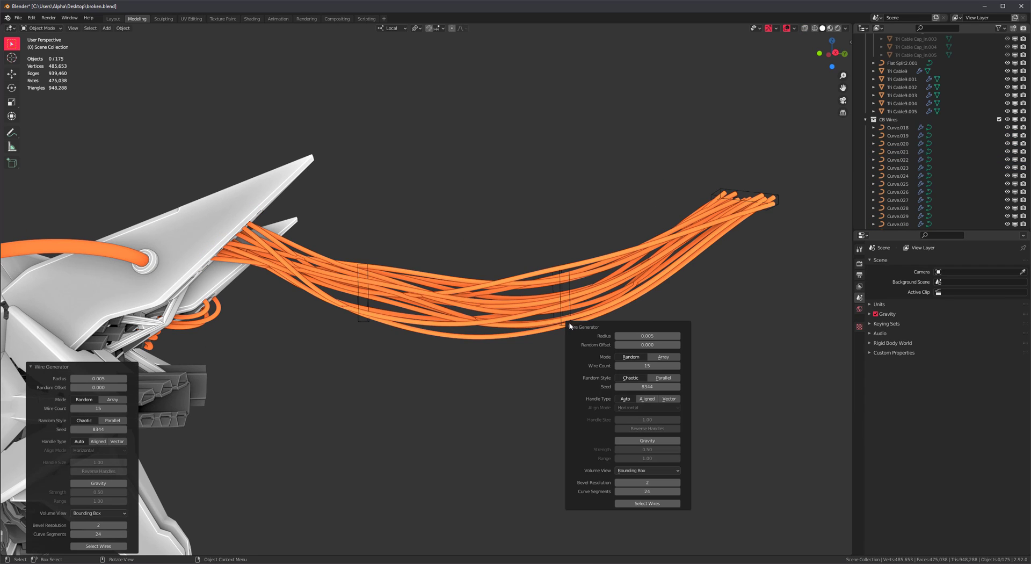
left_click(655, 441)
left_click_drag(656, 449, 711, 449)
left_click_drag(649, 386, 672, 387)
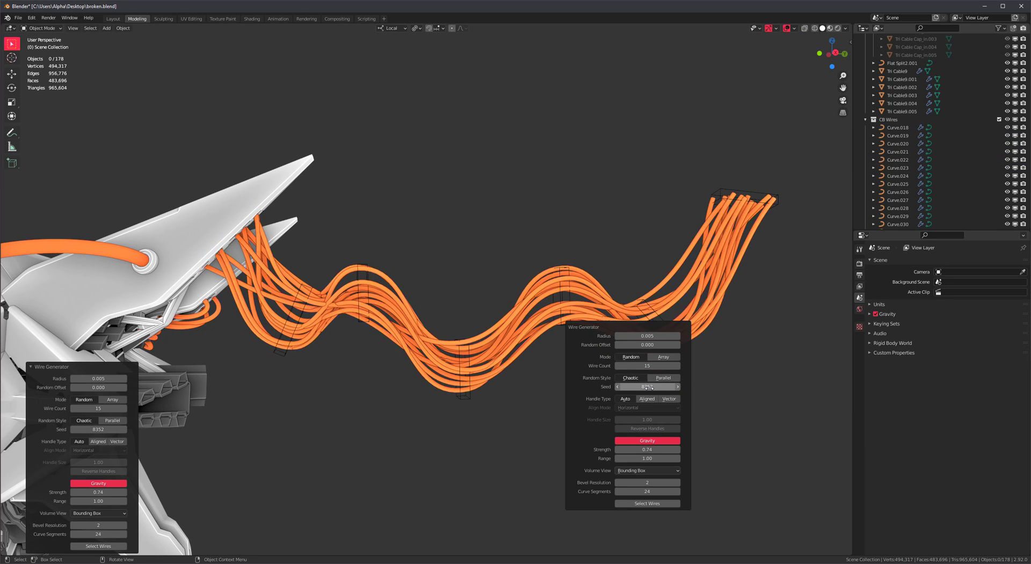
Switch the wires to Aligned handles with another align mode, toggle Reverse Handles and lower the gravity strength
left_click(647, 398)
left_click(647, 407)
left_click(648, 489)
left_click(648, 429)
left_click_drag(647, 449, 631, 450)
Select the three gravity volumes between the boxes and scale them along their local Y axis
middle_click_drag(624, 414, 619, 404)
left_click(463, 382)
left_click(282, 341, "shift")
left_click(669, 331, "shift")
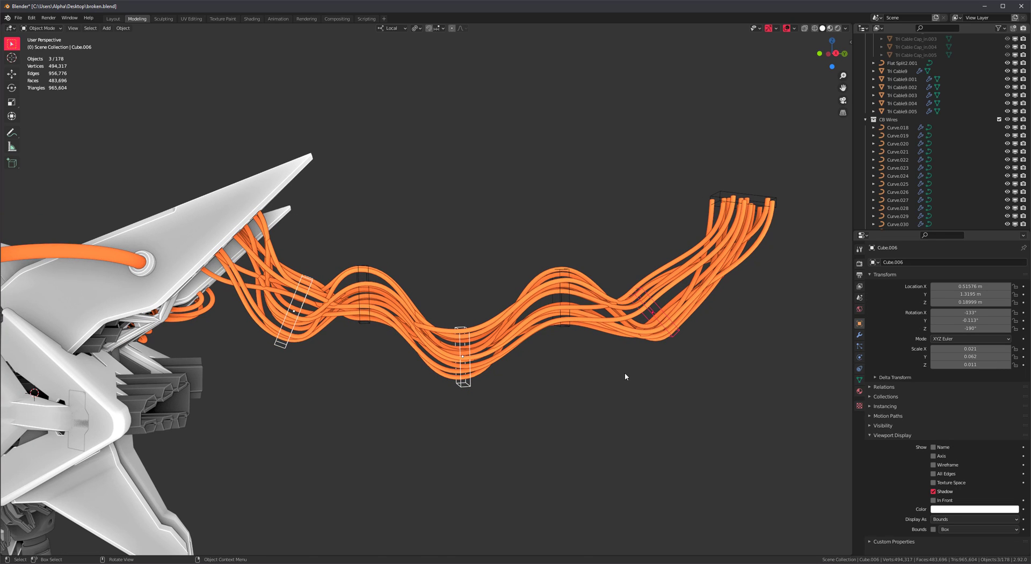
key("s")
key("y")
left_click(635, 344)
Move the bounding volume at the wires' far end and rotate it nearly upright
middle_click_drag(645, 349, 541, 392)
left_click(647, 215)
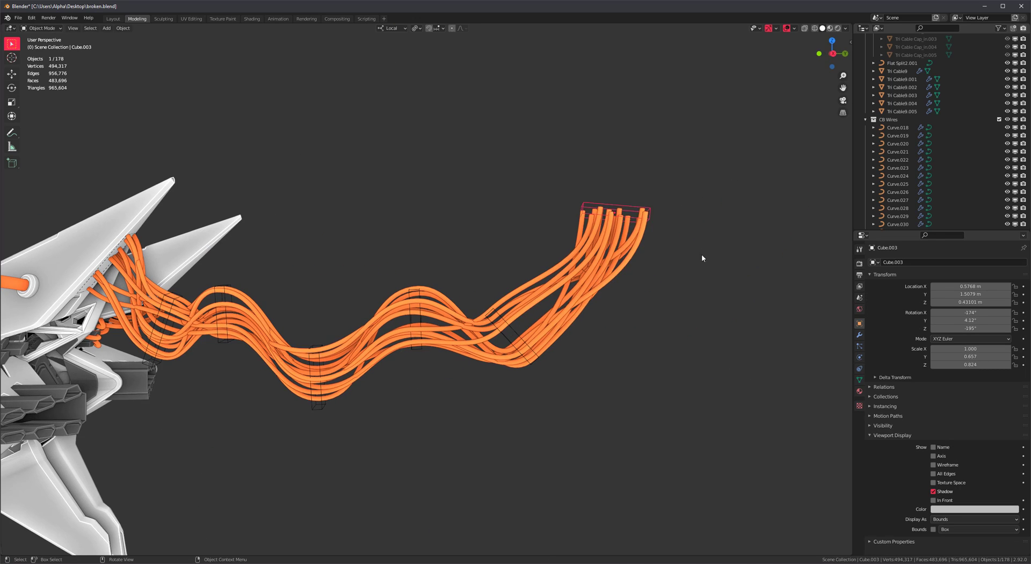
key("g")
left_click(664, 267)
key("r")
left_click(674, 237)
key("r")
left_click(686, 141)
Reposition and rotate the far end volume again, enlarging it along its local Z axis
key("g")
left_click(623, 188)
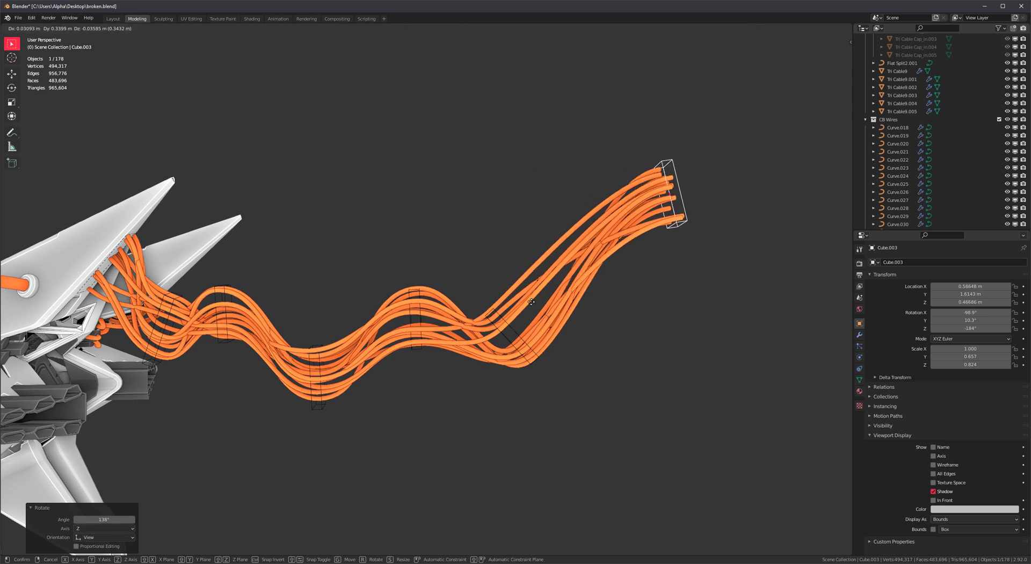
left_click(531, 302)
key("r")
left_click(624, 288)
key("s")
key("z")
key("z")
left_click(737, 290)
Scale down the gravity volume nearest the wires' far end along its local Z axis
left_click(433, 412)
middle_click_drag(518, 418, 599, 358, "shift")
key("s")
key("z")
key("z")
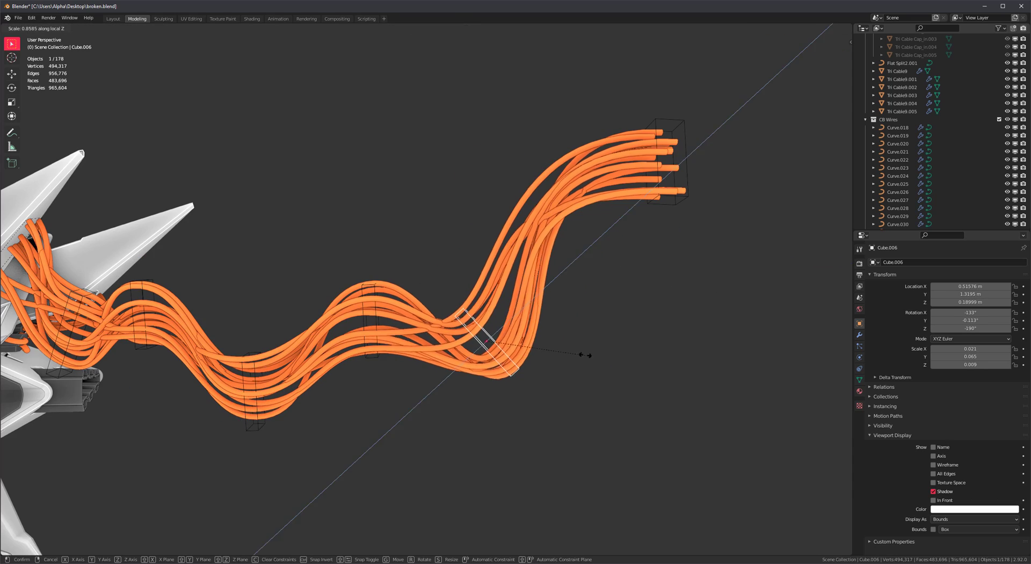
left_click(530, 339)
scroll(396, 387, "up", 2)
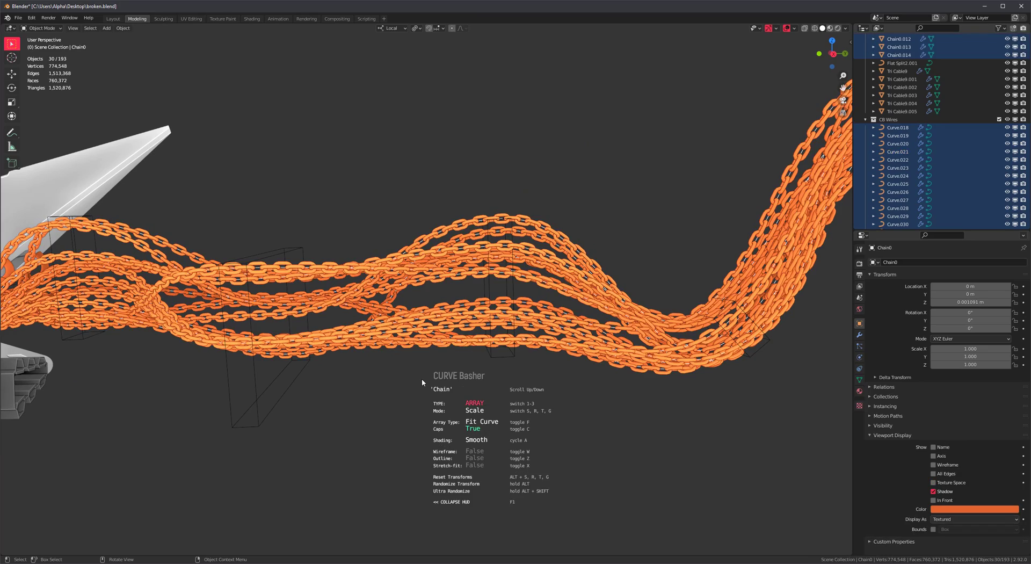
Cycle to another Curve Basher preset beyond Chain and apply it to the wire bundle
scroll(422, 383, "down", 2)
left_click(414, 430)
middle_click_drag(376, 400, 285, 365)
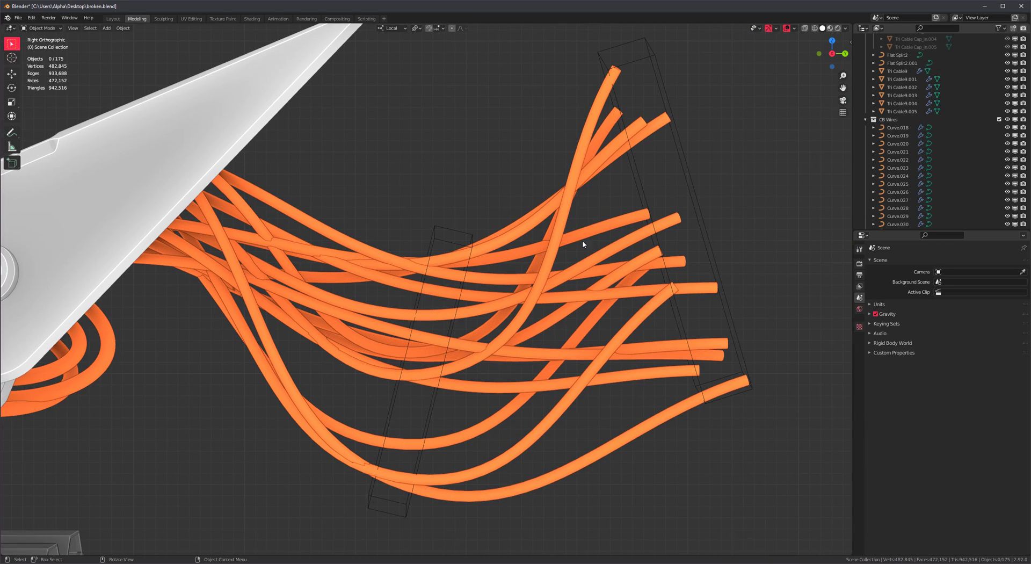
Examine how the smooth wires meet the far end volume in the right orthographic view
key("KP_3")
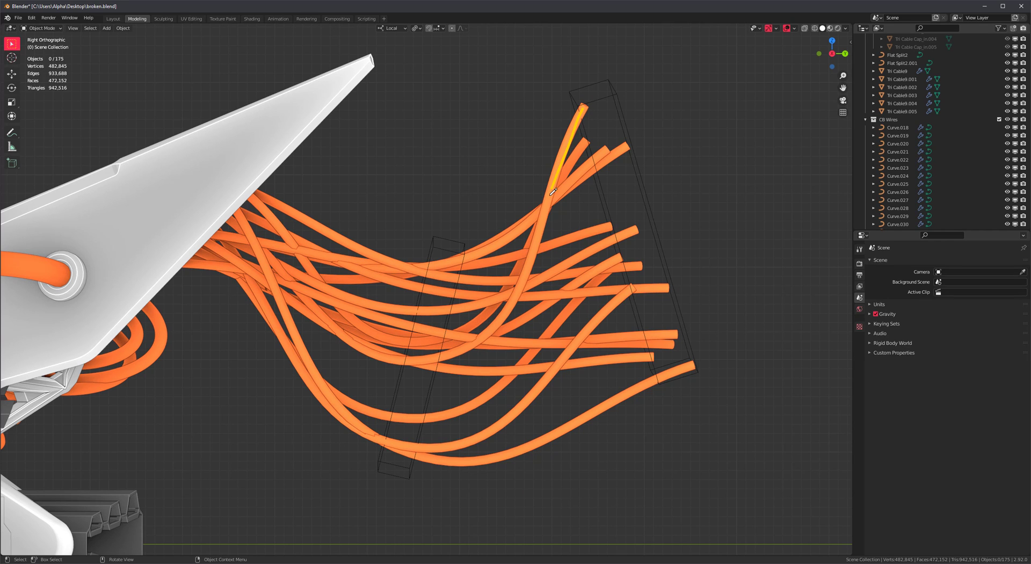
mouse_move(554, 192)
left_mouse_down()
mouse_move(517, 305)
mouse_move(353, 342)
mouse_move(281, 222)
mouse_move(250, 210)
left_mouse_up()
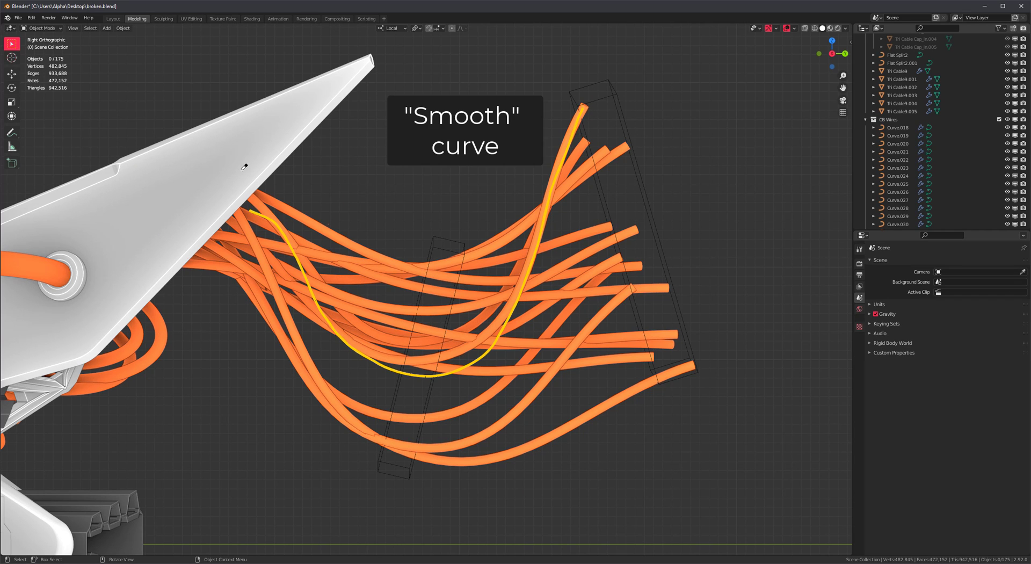
mouse_move(241, 170)
right_mouse_down()
mouse_move(633, 189)
mouse_move(617, 189)
right_mouse_up()
middle_click_drag(593, 96, 587, 113, "shift")
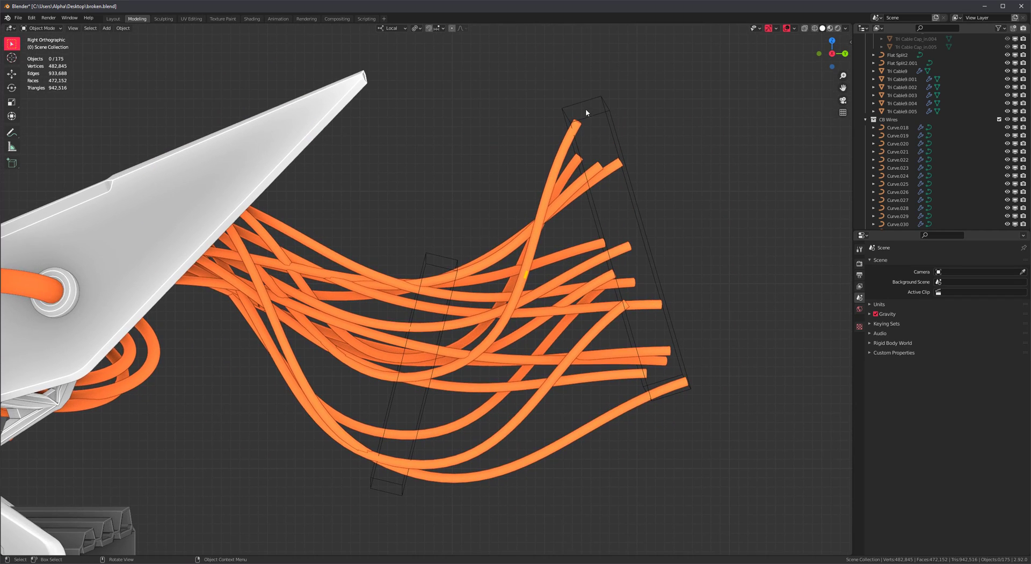
left_click(605, 115)
left_click(718, 223)
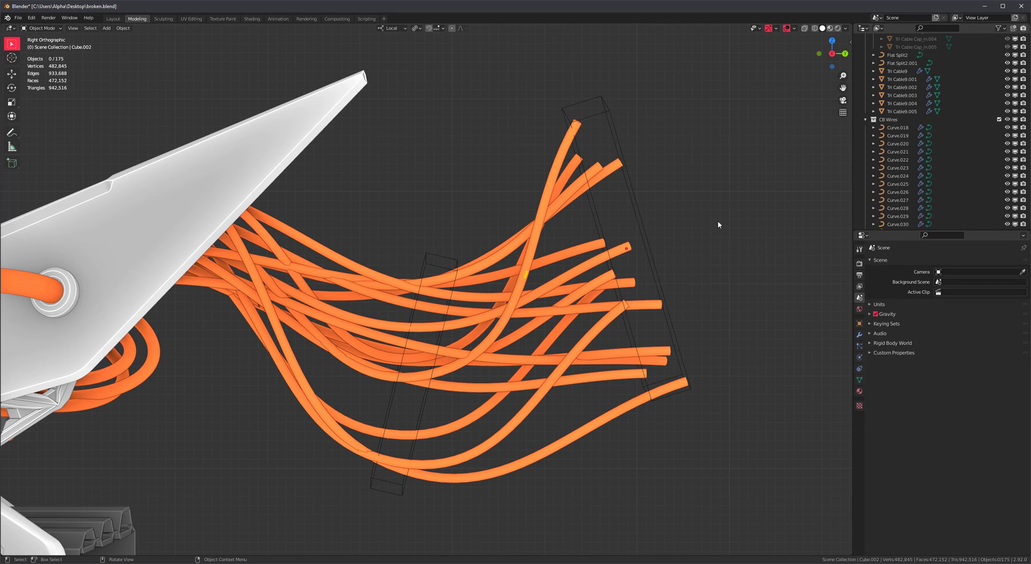
left_click(565, 150)
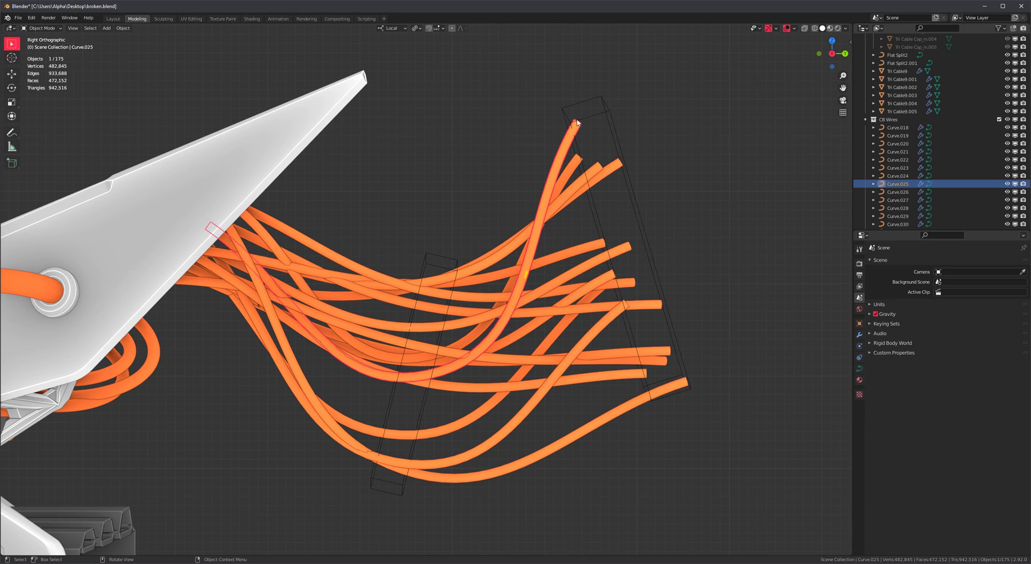
left_click_drag(577, 120, 480, 161)
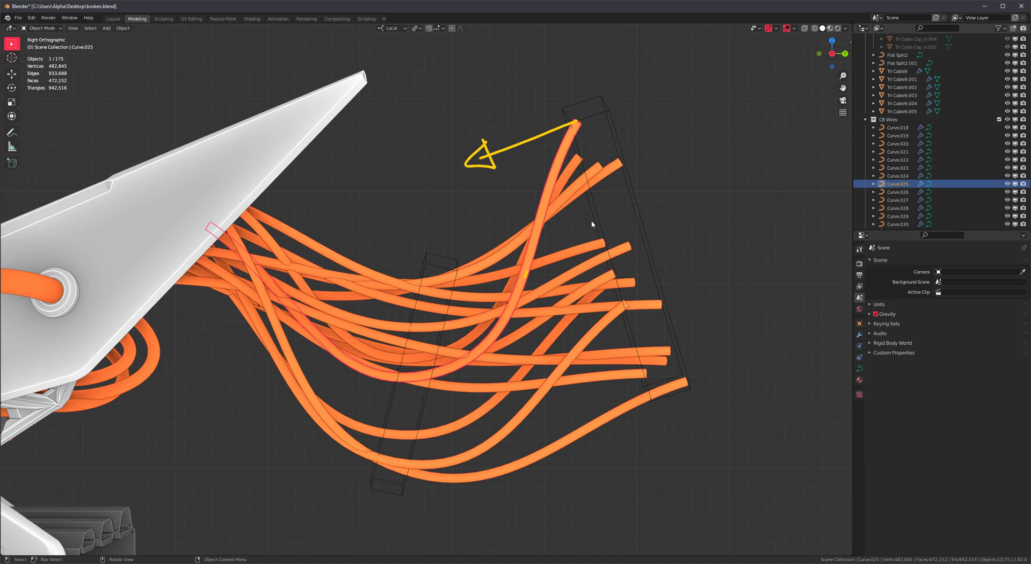
right_click_drag(620, 114, 522, 138)
Set the Wire Generator's handle type to Aligned with align mode Local Z, and reverse the handles
key("shift+w")
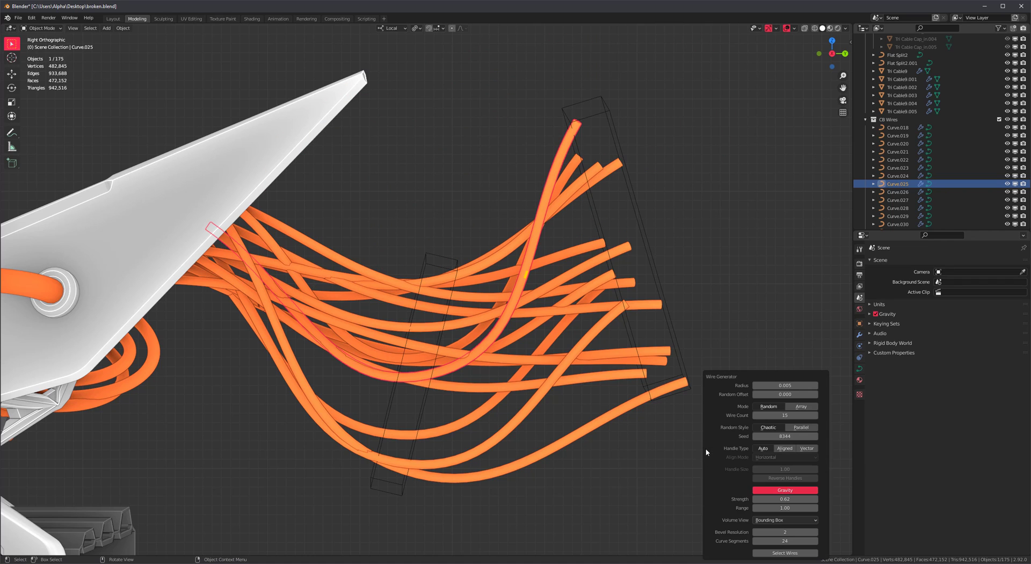
left_click(786, 449)
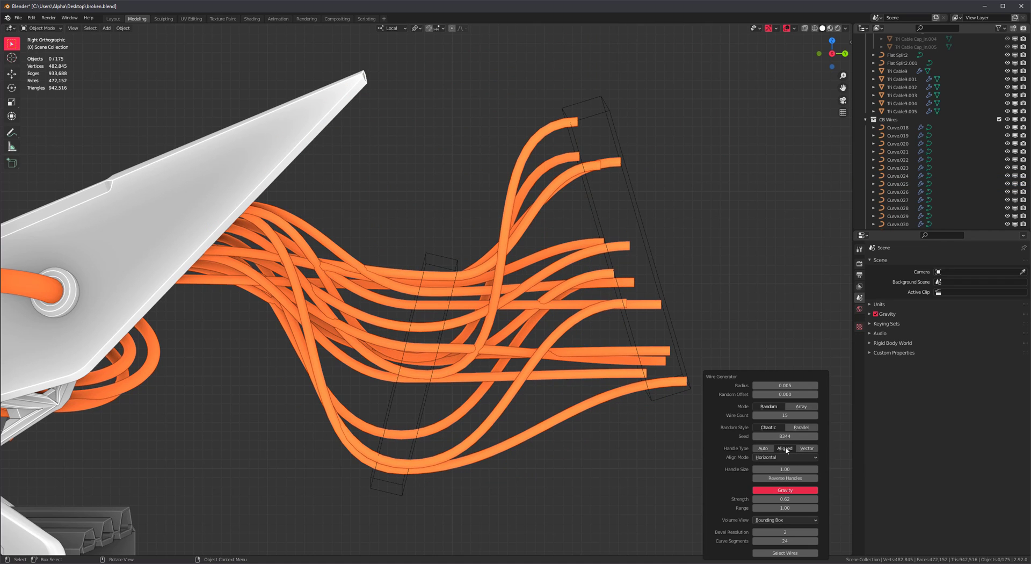
left_click(788, 458)
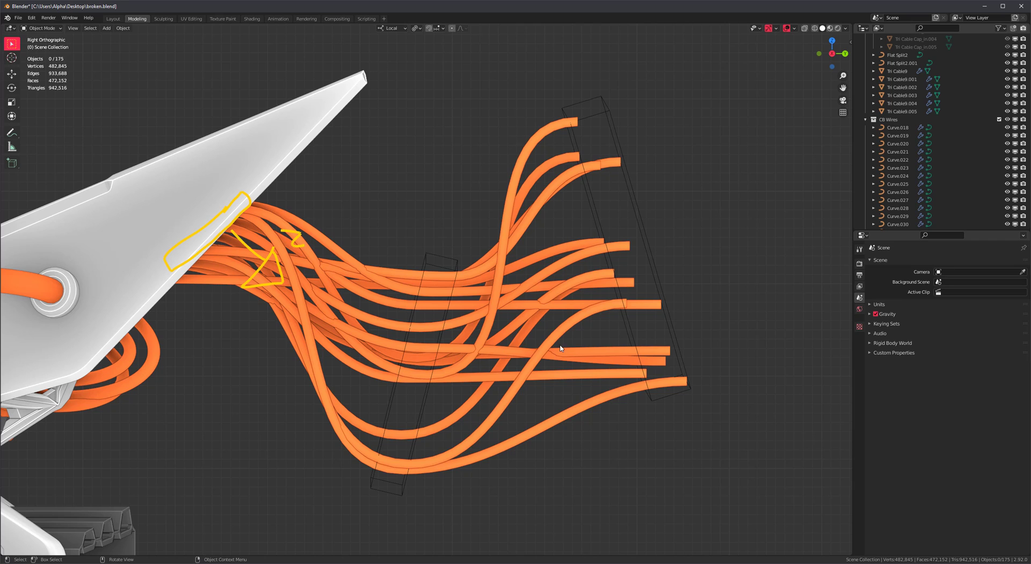
key("F9")
left_click(640, 431)
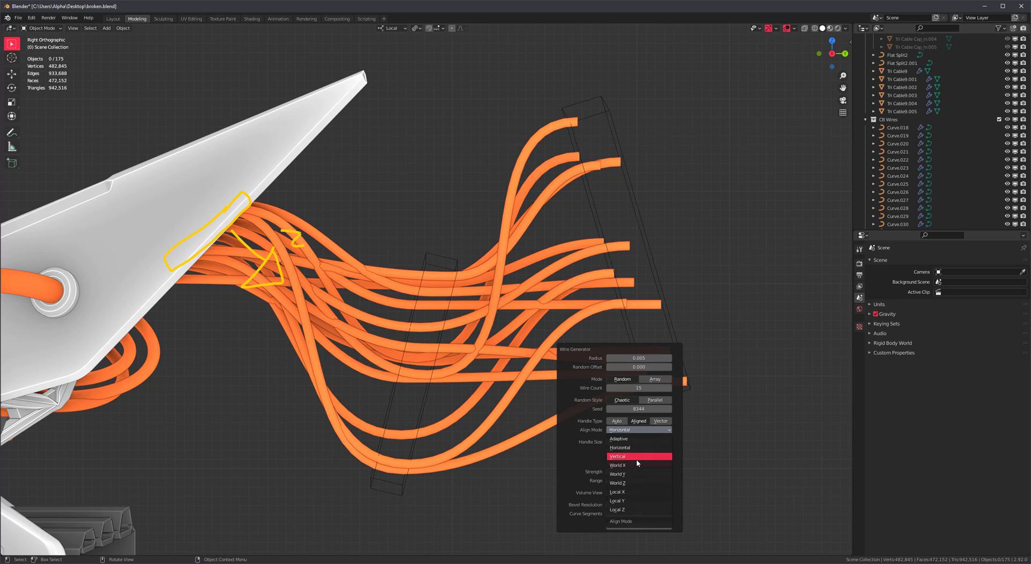
left_click(632, 509)
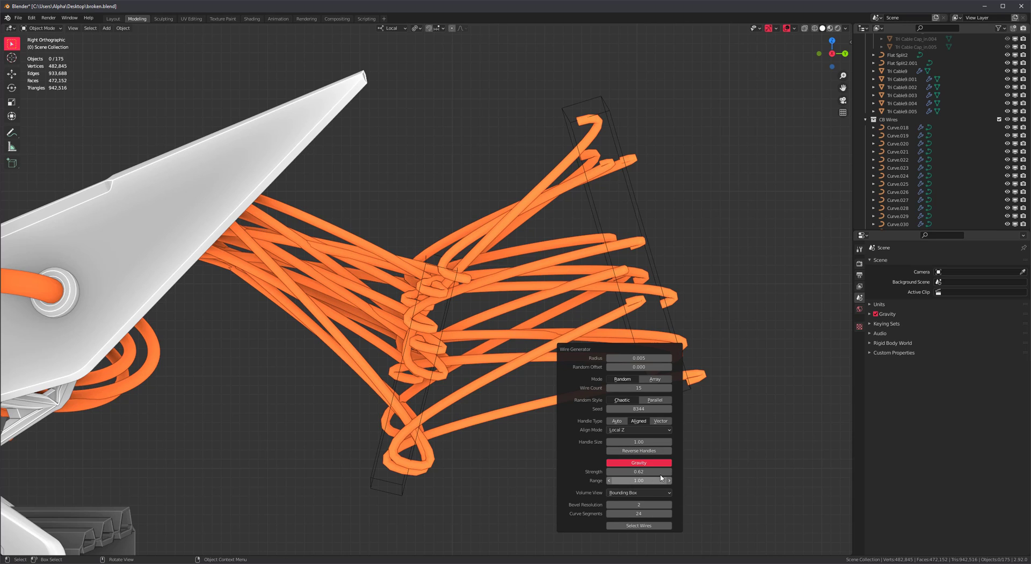
left_click(637, 452)
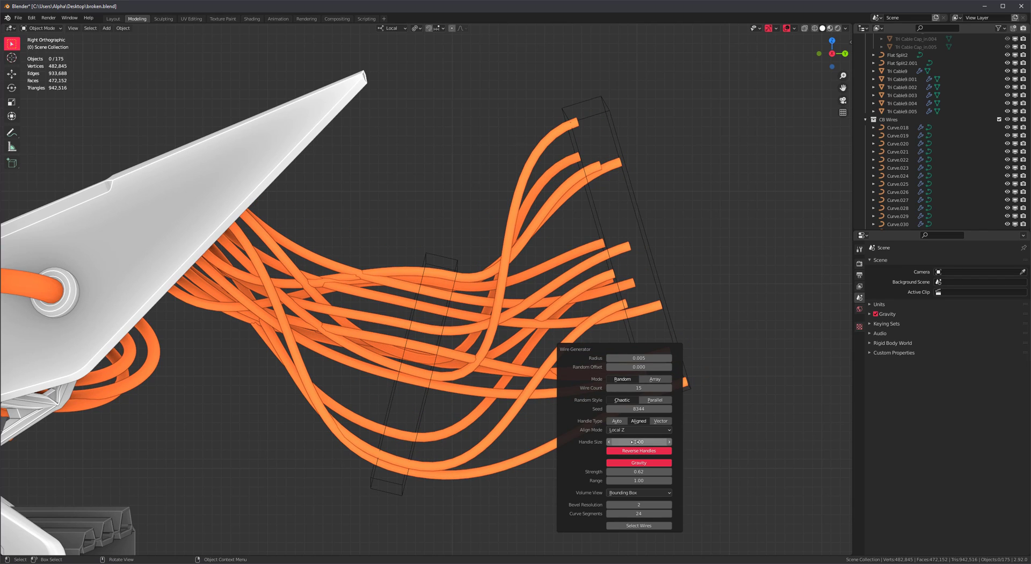
Switch the wires' handle type to Auto for comparison, and return it to Aligned
left_click(617, 421)
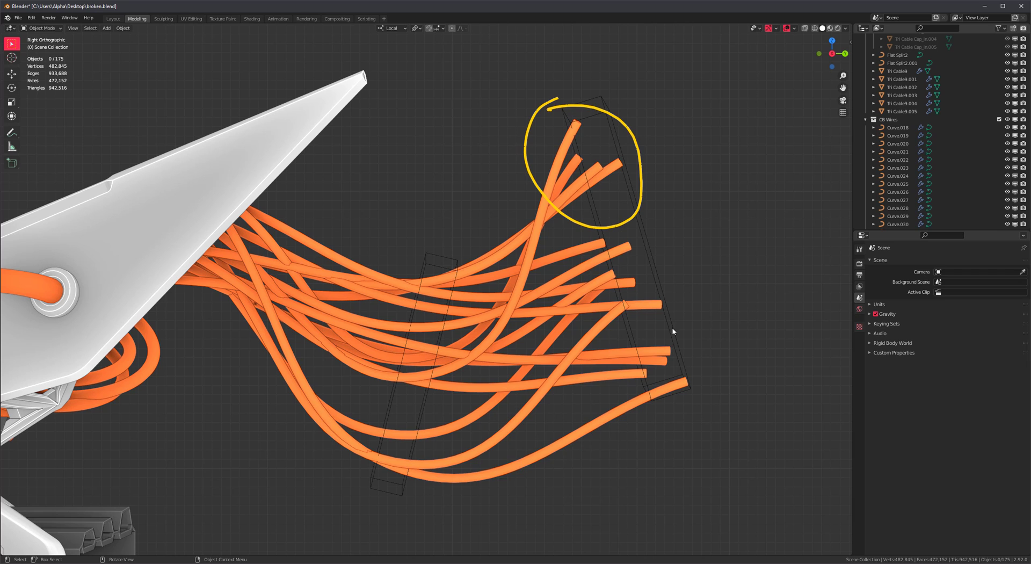
key("F9")
left_click(772, 430)
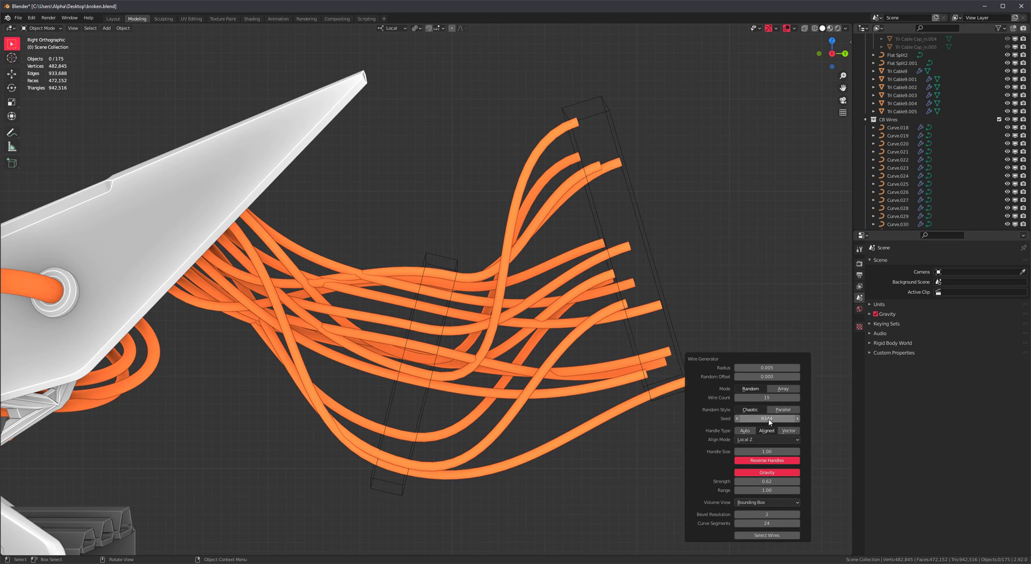
scroll(585, 248, "down", 2)
middle_click_drag(635, 260, 617, 260)
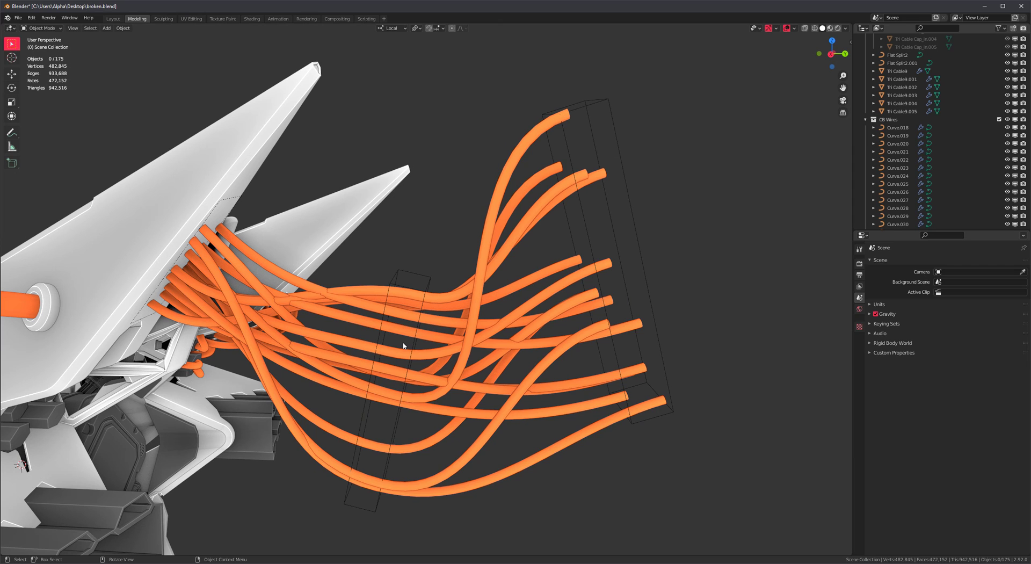
scroll(472, 208, "down", 3)
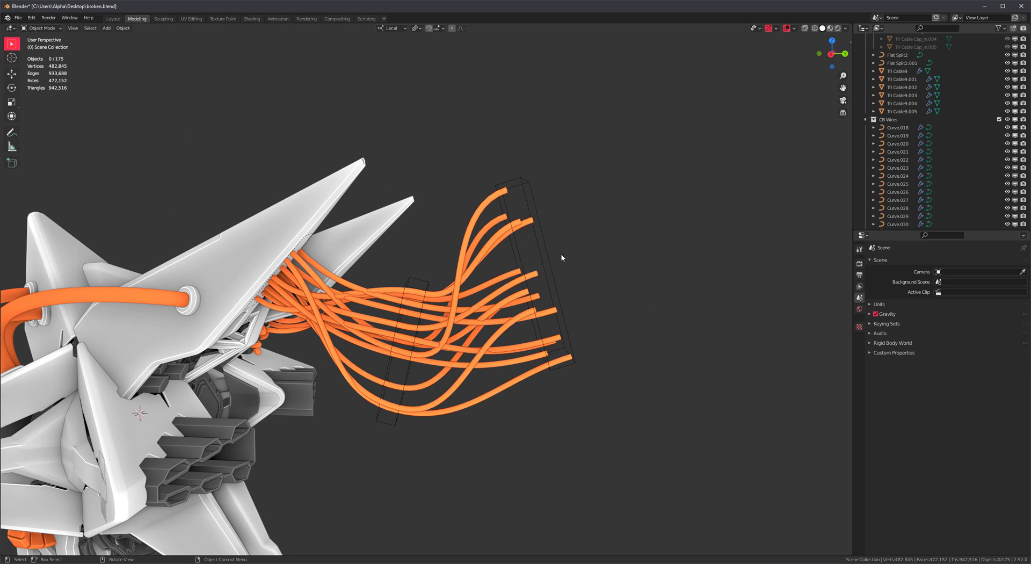
Rotate the far end bounding volume about 77° in the right view until it lies nearly horizontal, and move it upward
middle_click_drag(570, 260, 666, 318, "ctrl")
left_click(563, 242)
middle_click_drag(589, 277, 519, 267, "shift")
scroll(509, 210, "up", 1)
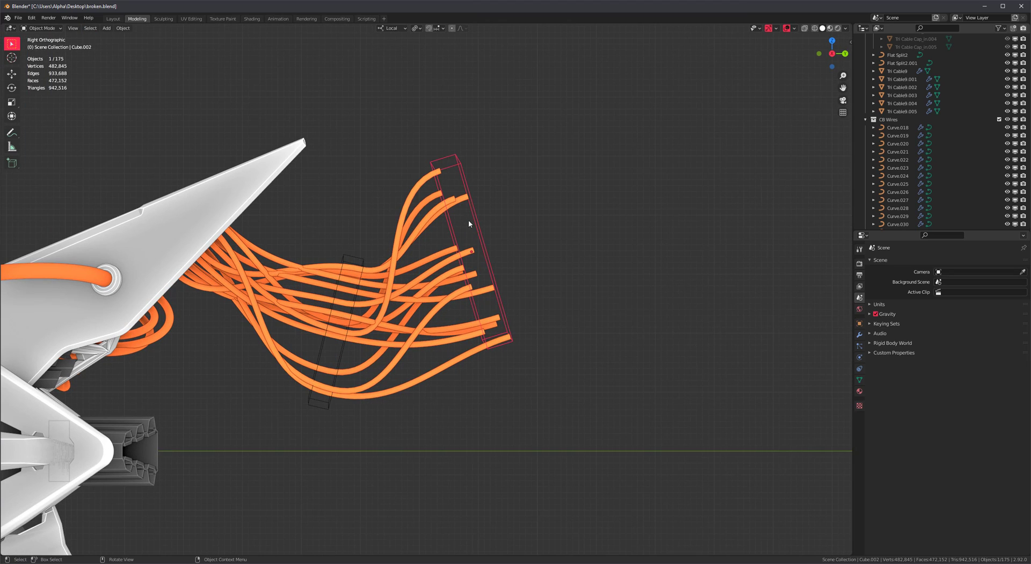
key("r")
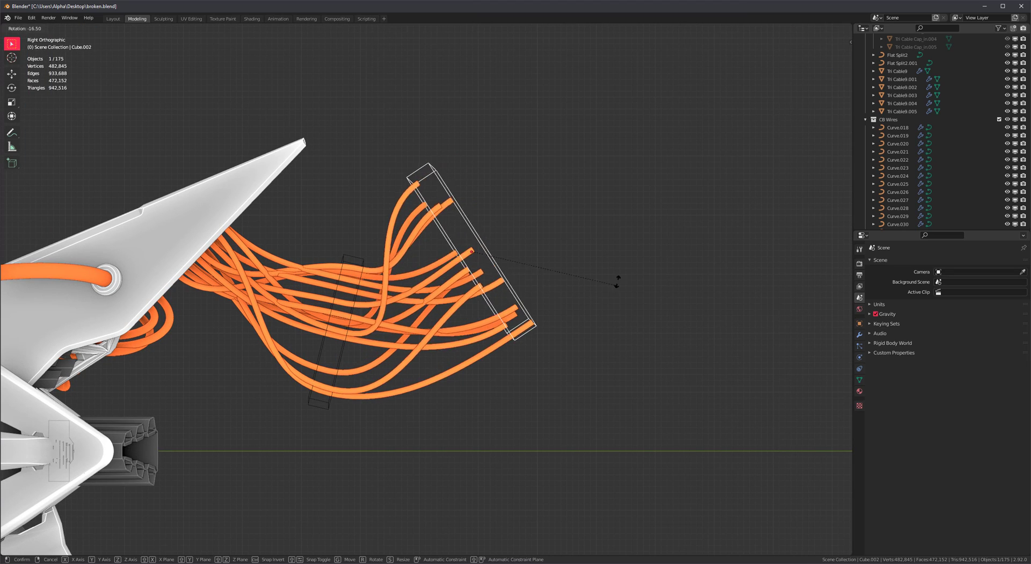
left_click(530, 193)
key("g")
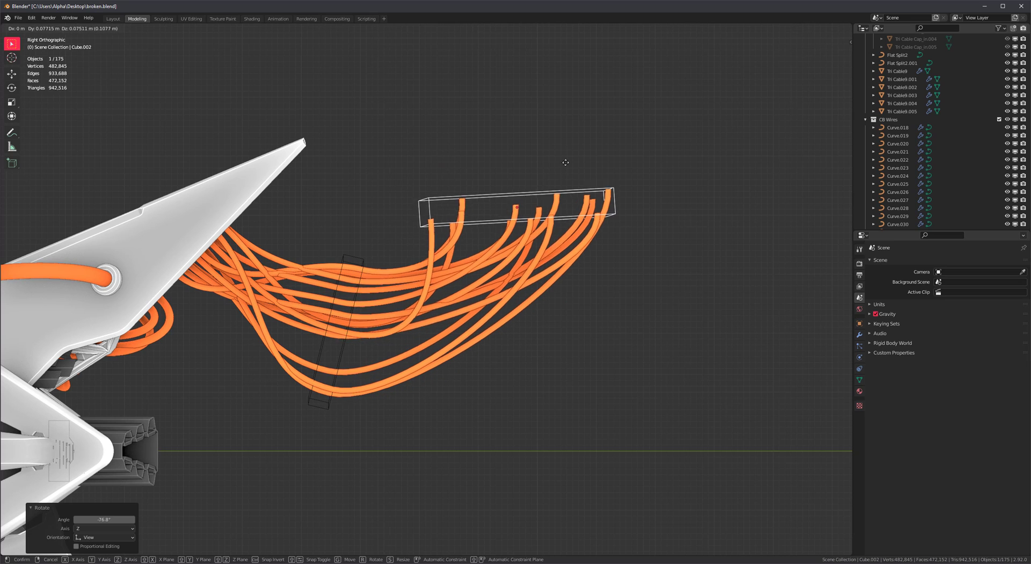
left_click(488, 201)
left_click_drag(465, 237, 469, 248)
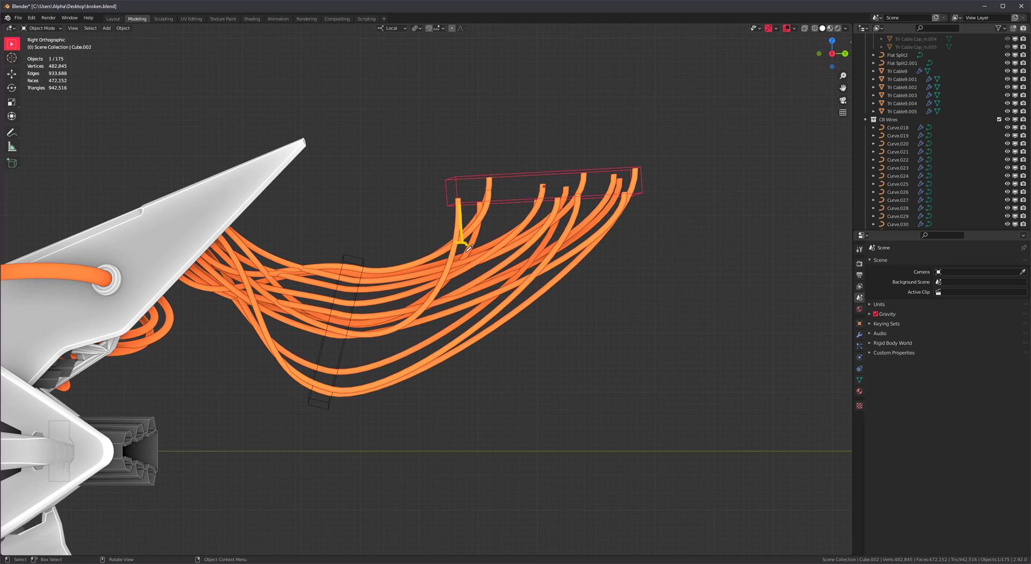
Rotate the far end volume back upright by about 72° and move it down to the wires' level
key("r")
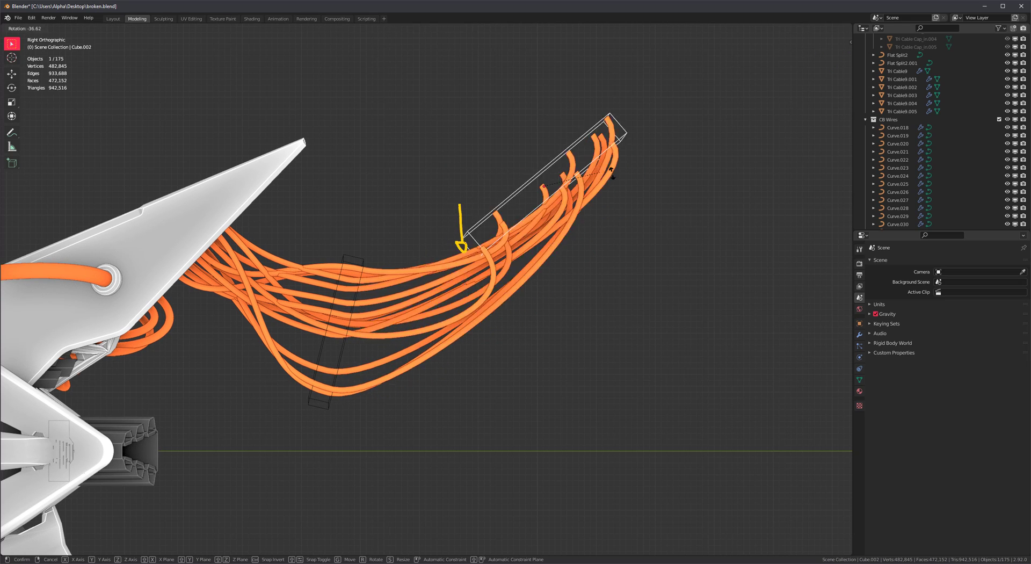
left_click(534, 314)
key("g")
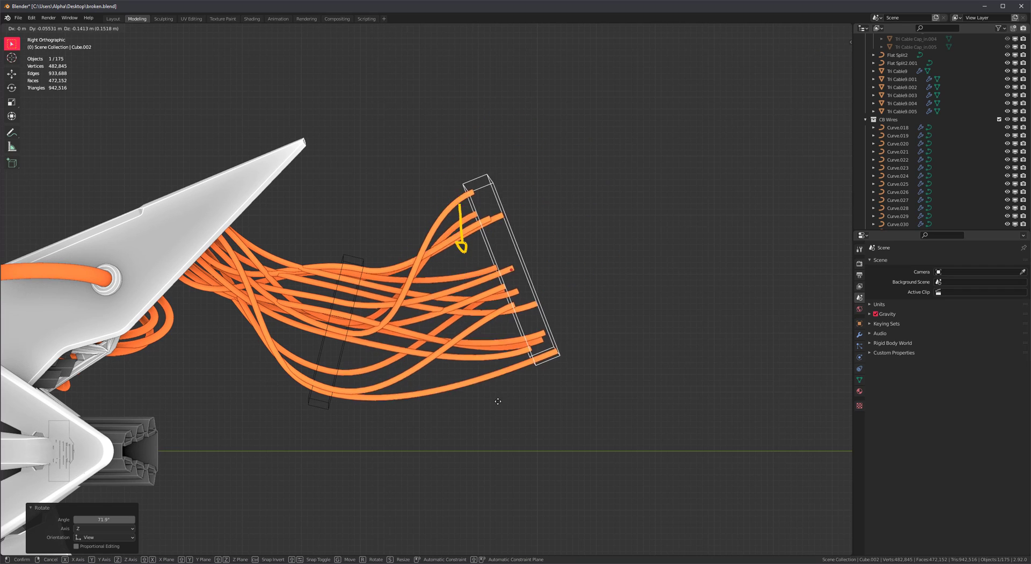
left_click(494, 424)
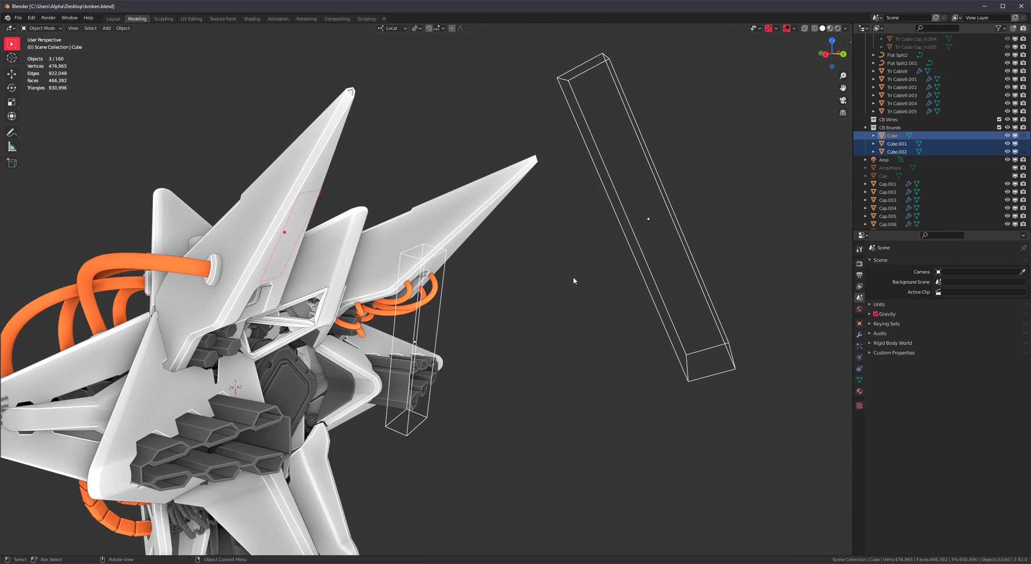
Add a wire bundle through the three selected bounding volumes with the Wire Generator
middle_click_drag(573, 280, 454, 346)
scroll(399, 292, "up", 3)
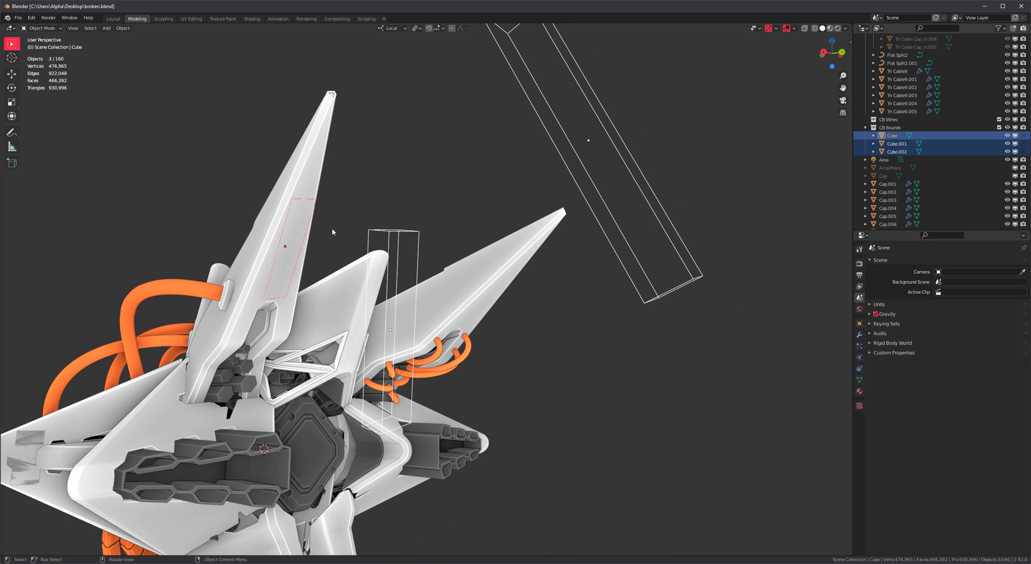
key("shift+a")
mouse_move(505, 281)
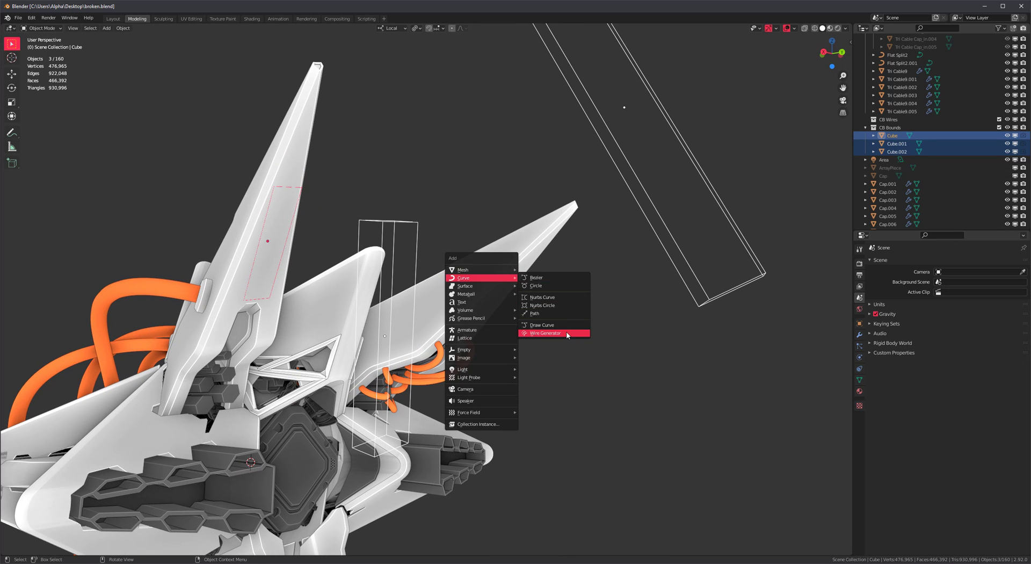
left_click(545, 333)
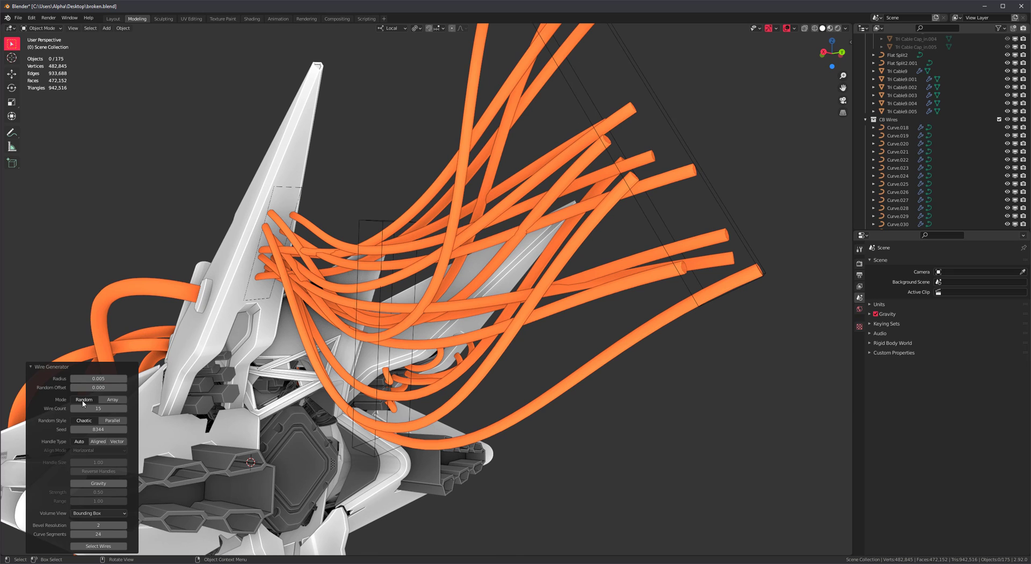
Change the Wire Generator mode to Array and set its dimensions to 4 by 6
left_click(114, 400)
middle_click_drag(398, 292, 398, 320)
scroll(407, 308, "up", 1)
middle_click_drag(285, 383, 301, 386)
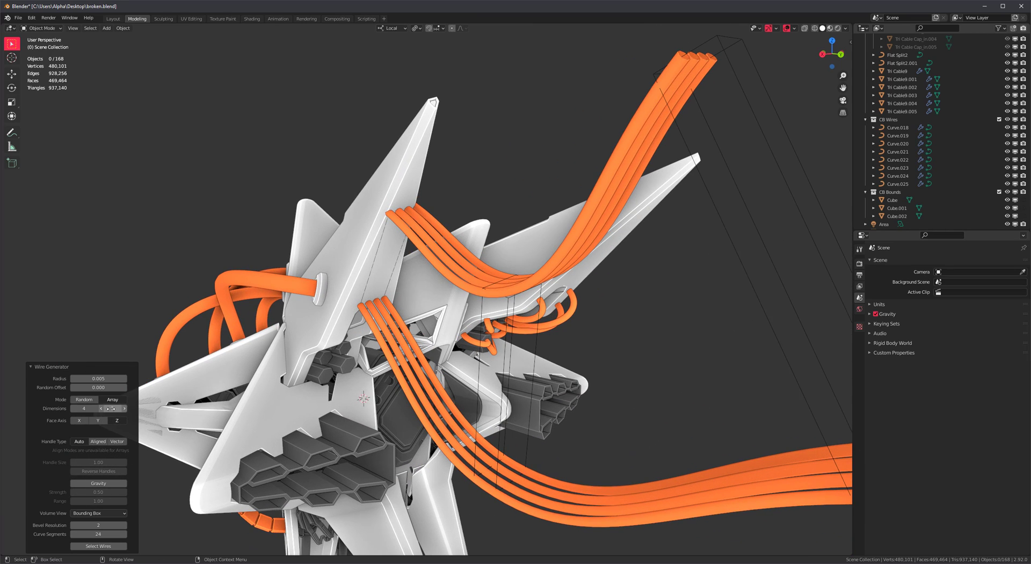
left_click_drag(111, 409, 134, 408)
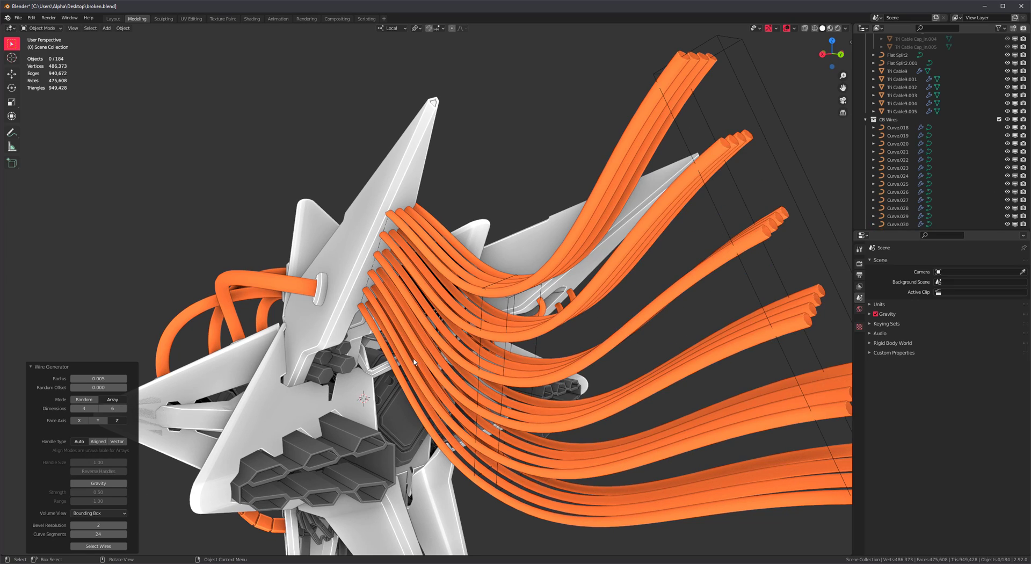
middle_click_drag(532, 339, 634, 317)
middle_click_drag(344, 355, 329, 355)
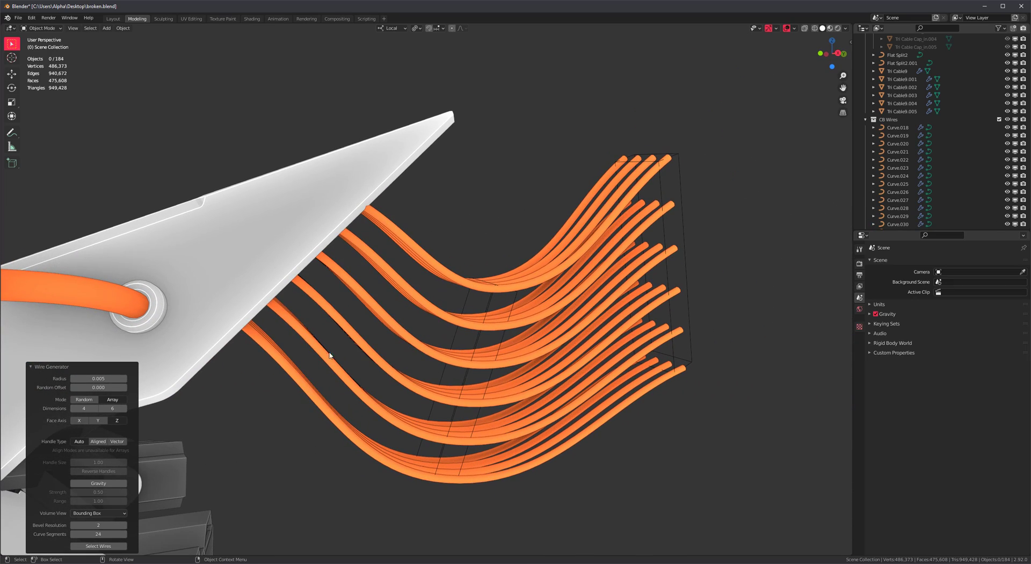
Set the wire array's dimensions to 1 by 15 to form a single flat row
left_click(94, 408)
type("1")
key("Return")
left_click_drag(112, 408, 129, 408)
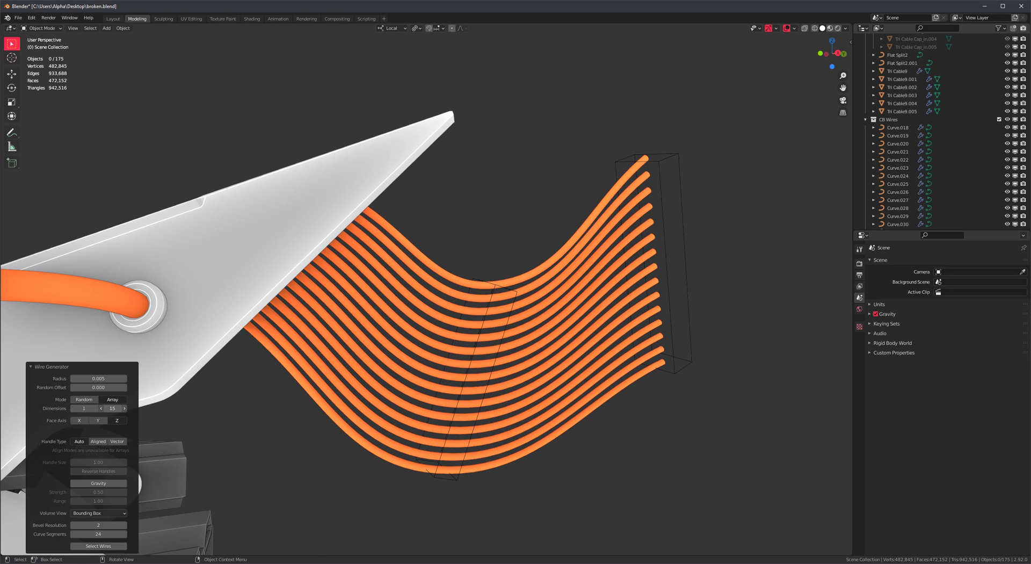
middle_click_drag(396, 313, 346, 313)
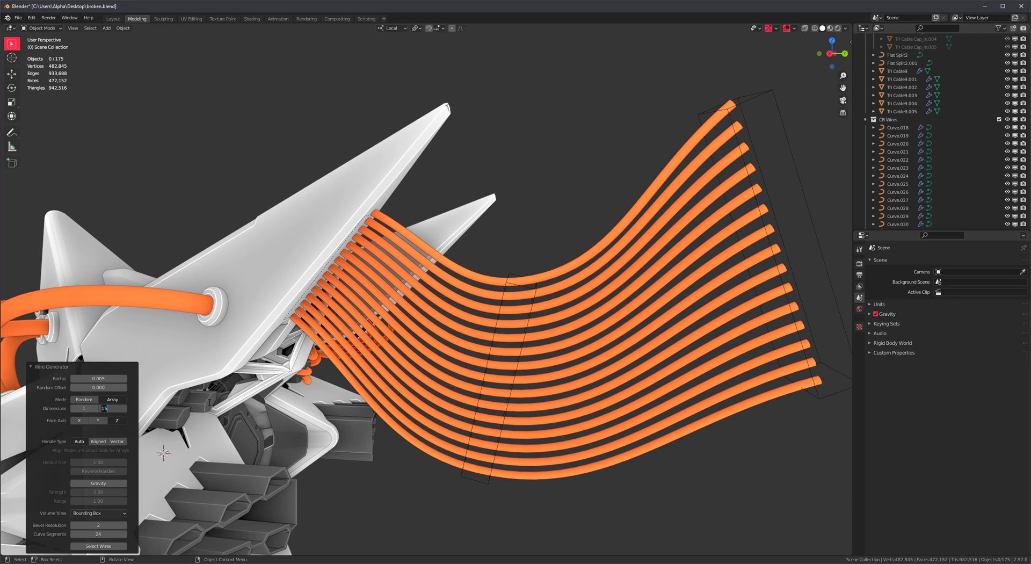
Increase the wire array's second dimension to 20
key("BackSpace")
key("BackSpace")
type("20")
key("Return")
Examine the flat row of wires and their spacing from several angles
scroll(460, 281, "down", 3)
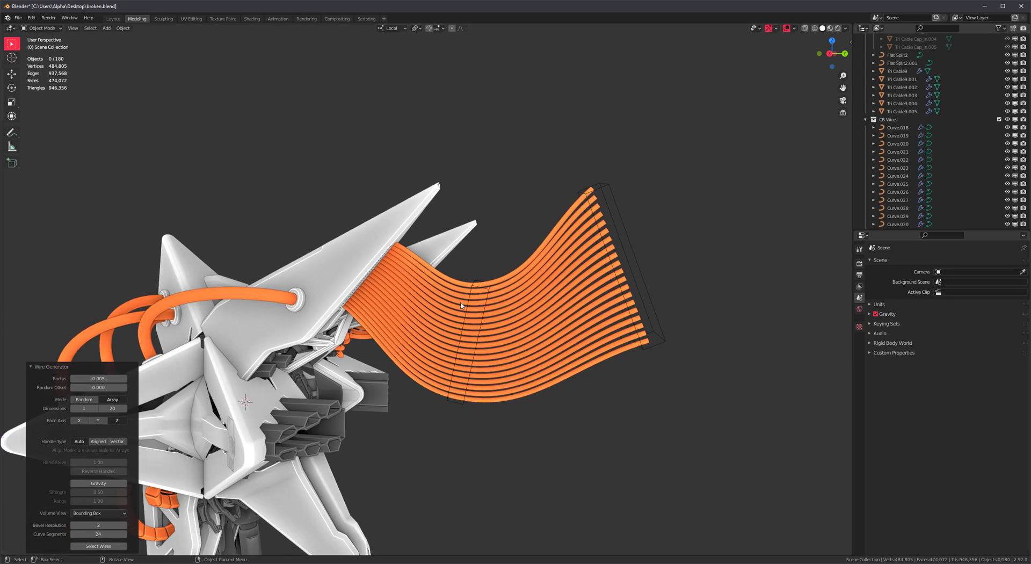
left_click_drag(463, 303, 548, 315, "alt")
right_click_drag(548, 316, 578, 317, "alt")
middle_click_drag(578, 317, 551, 334)
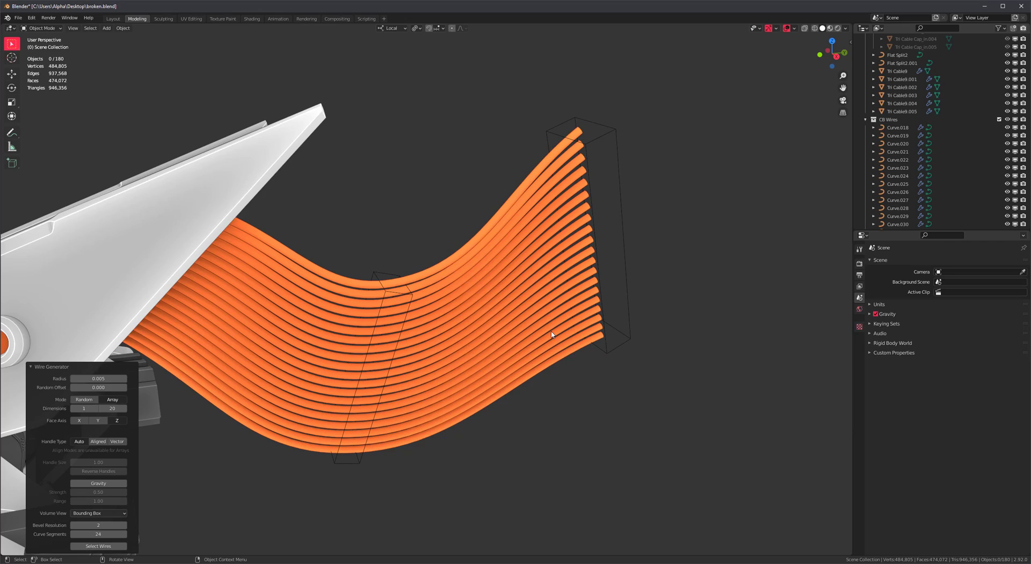
middle_click_drag(552, 334, 400, 346)
scroll(403, 344, "up", 3)
middle_click_drag(602, 317, 580, 306)
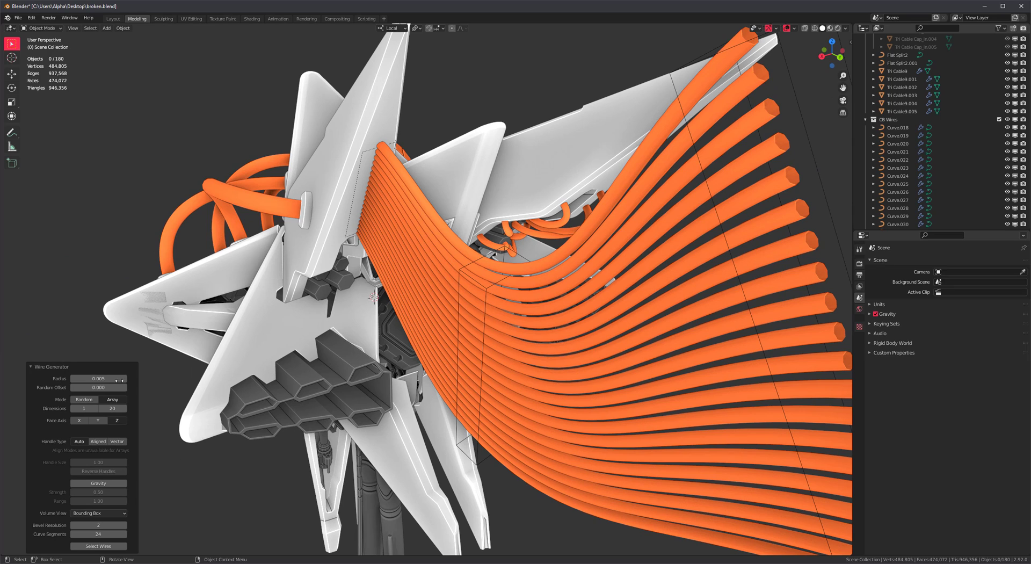
Set the generated wires' radius to 0.004 and the array dimensions to 15 by 15
left_click_drag(100, 379, 118, 381)
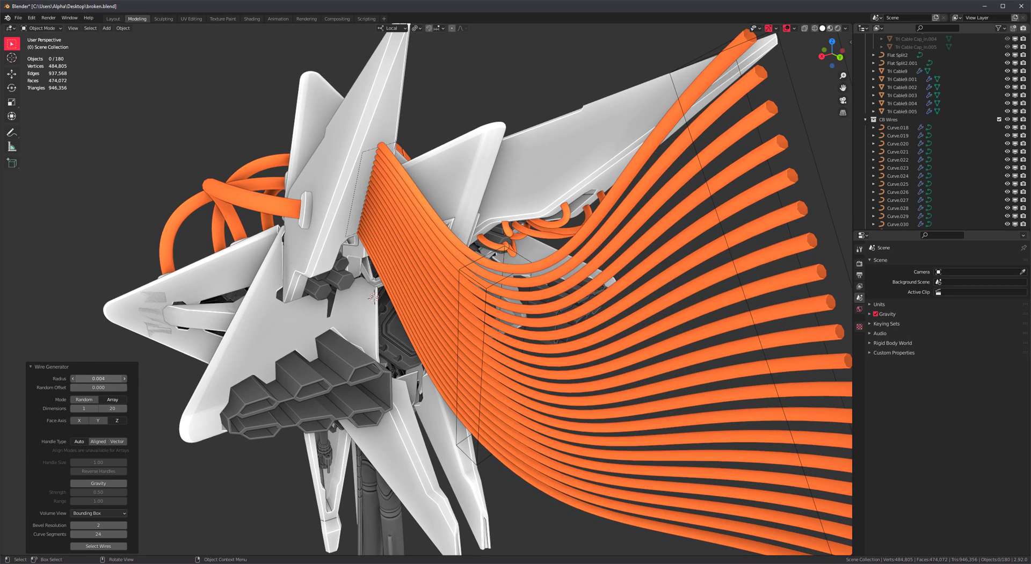
left_click(84, 408)
type("15")
key("Return")
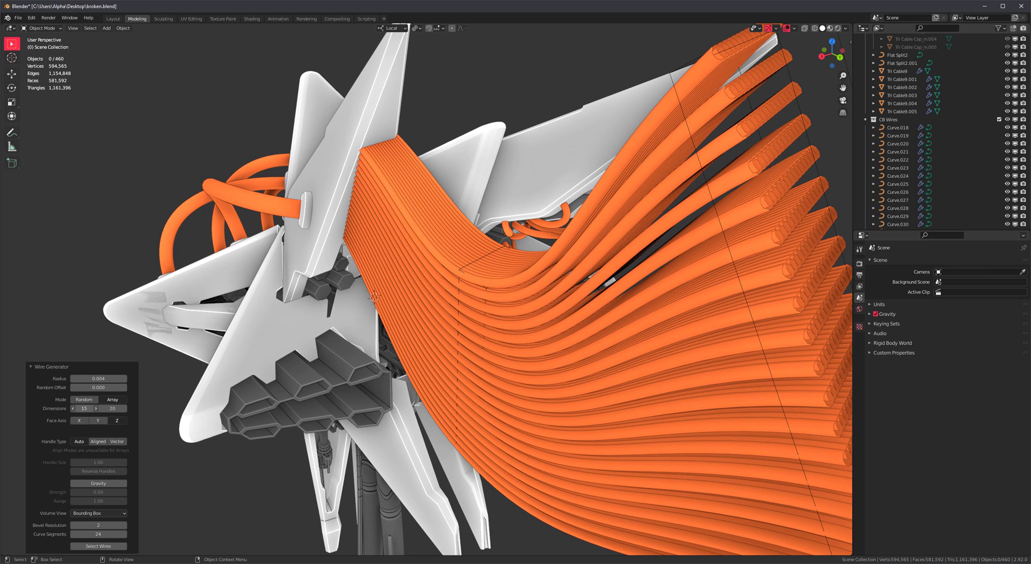
left_click_drag(116, 409, 116, 408)
left_click(117, 409)
key("Return")
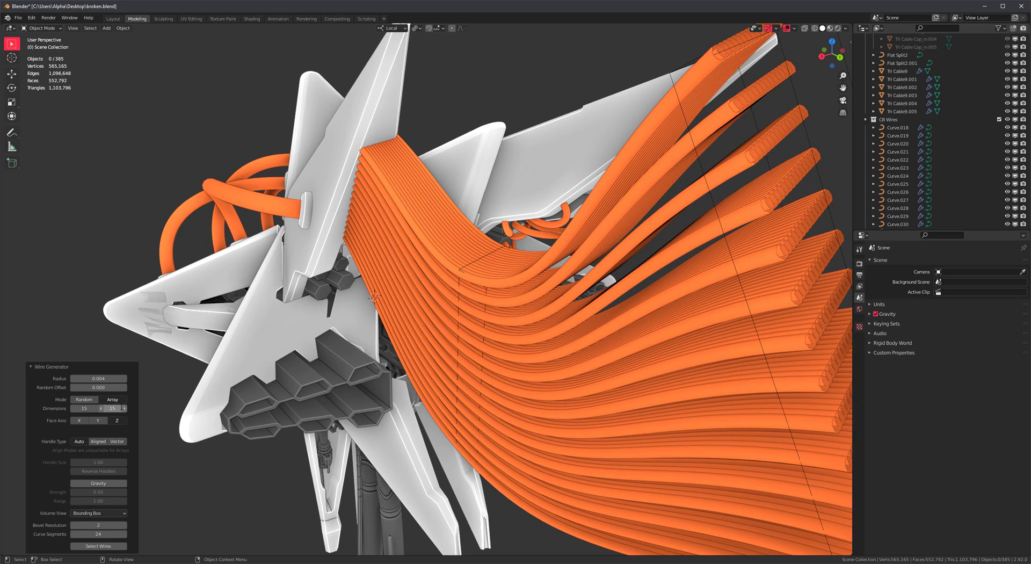
Fine-tune the wire radius of the 15 by 15 array while checking how tightly the wires pack
scroll(564, 338, "down", 5)
scroll(564, 338, "up", 3)
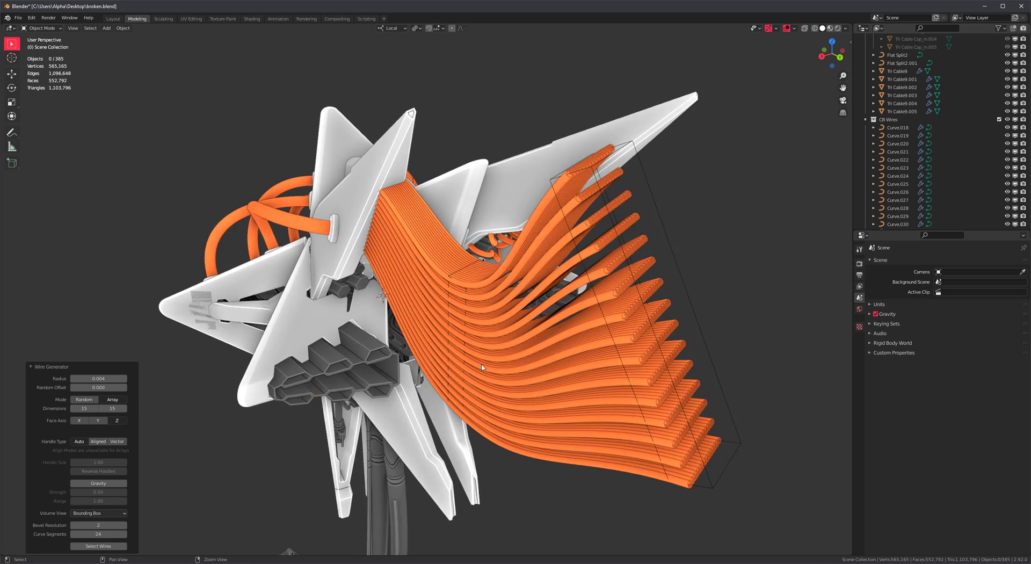
middle_click_drag(472, 359, 559, 289)
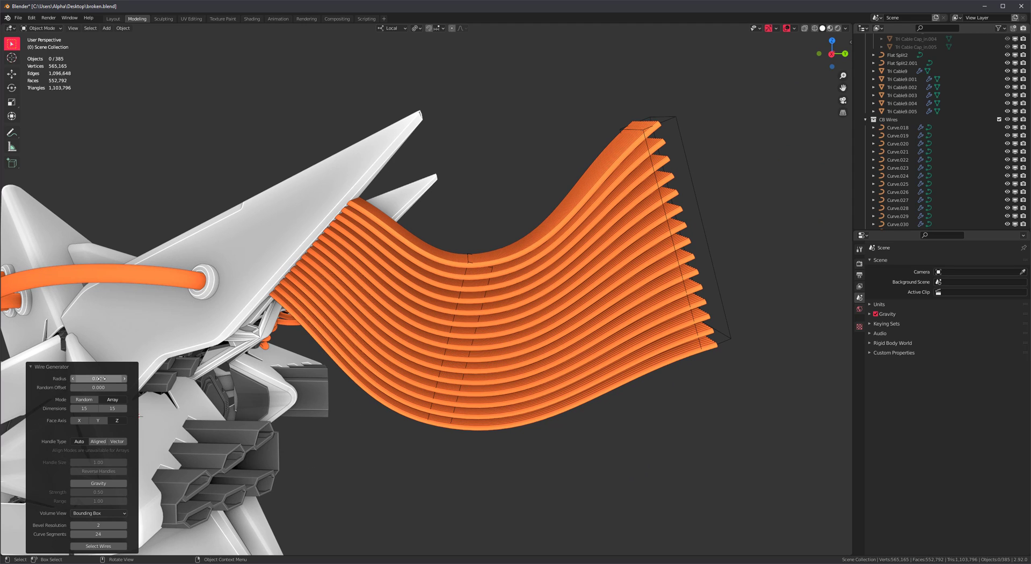
mouse_move(102, 379)
left_mouse_down()
mouse_move(118, 379)
mouse_move(102, 378)
left_mouse_up()
scroll(553, 306, "up", 2)
middle_click_drag(553, 306, 521, 316)
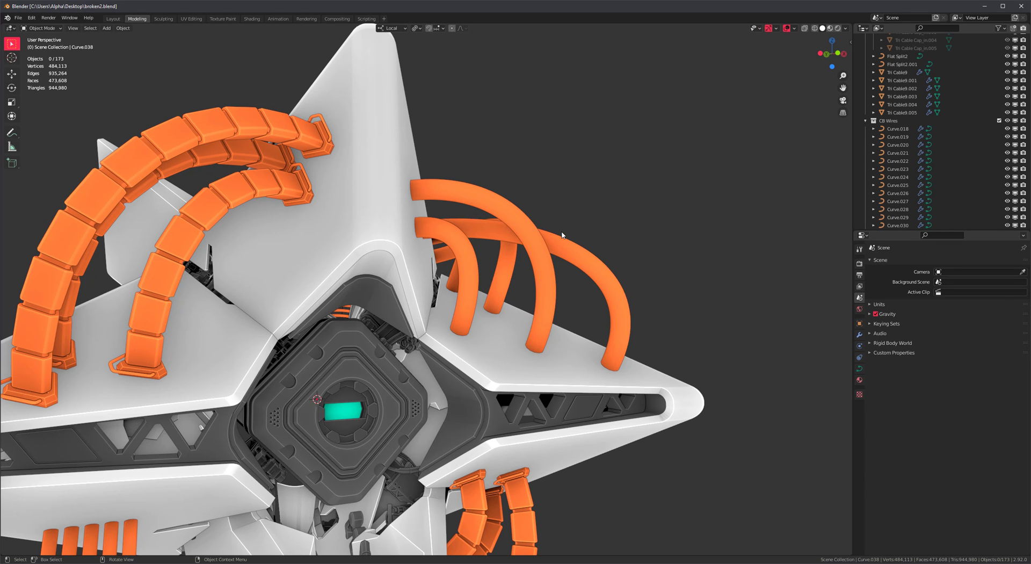
Select the five bare pipes beside the central hull and vary their thickness with Curve Basher's Ultra Randomize scale on the Profile type
left_click_drag(551, 230, 470, 262)
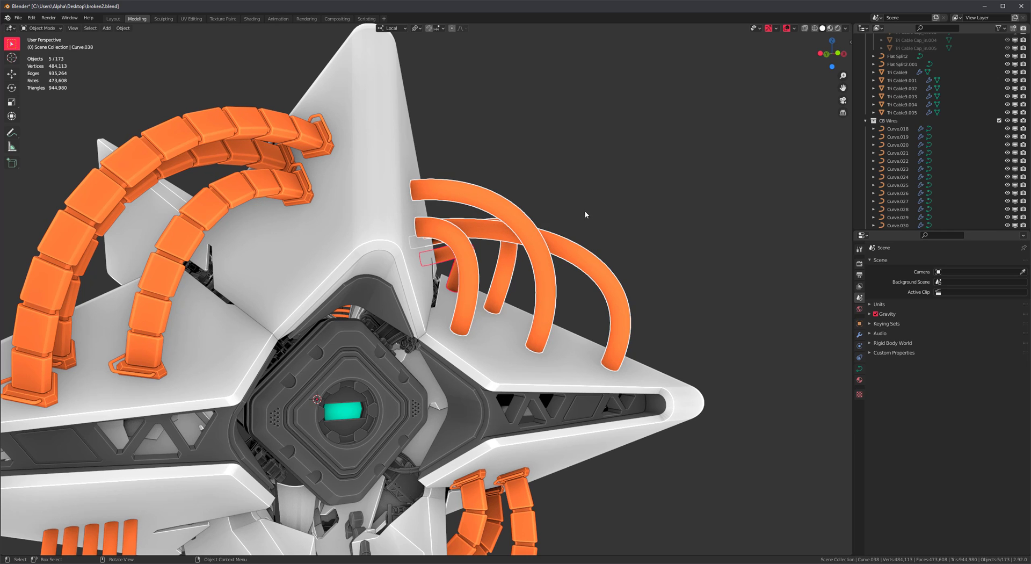
key("ctrl+shift+b")
left_click(617, 211)
middle_click_drag(615, 214, 579, 259)
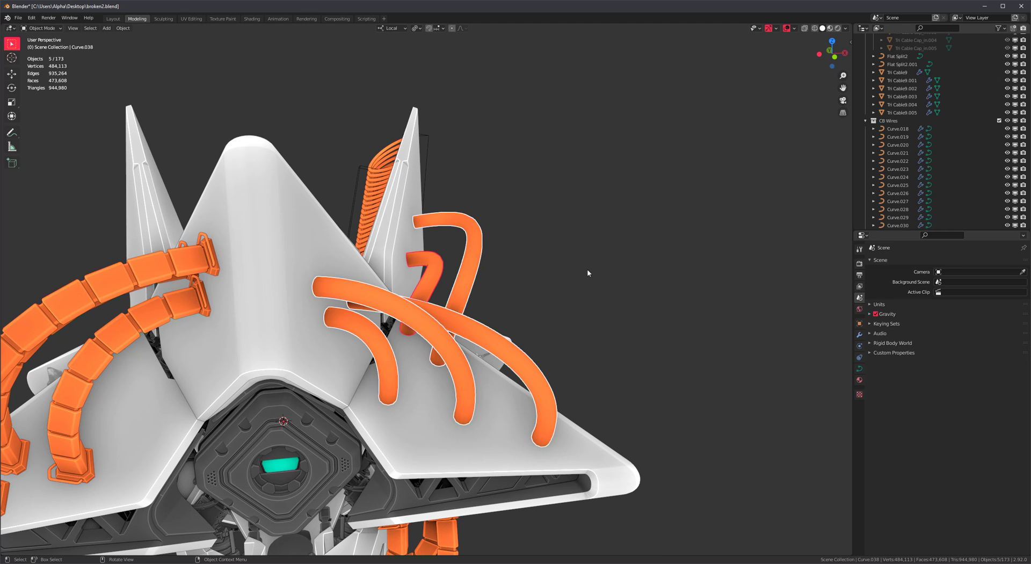
key("shift+alt+c")
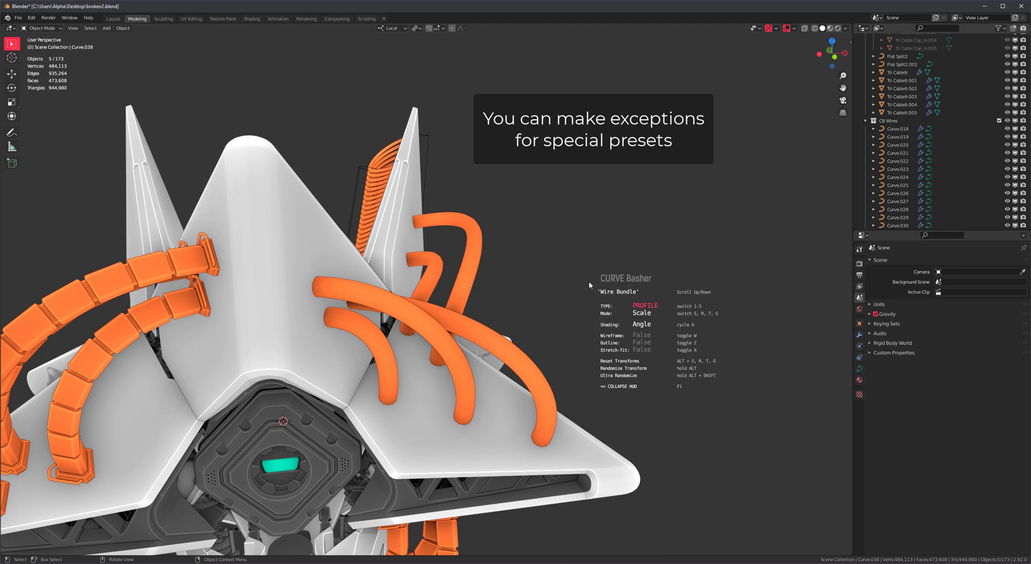
key("s")
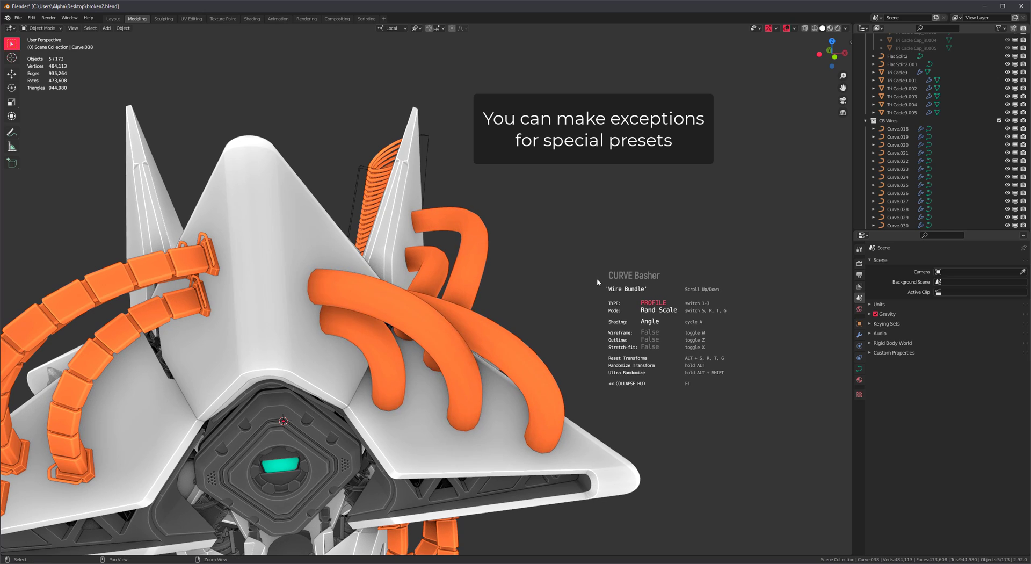
key("s")
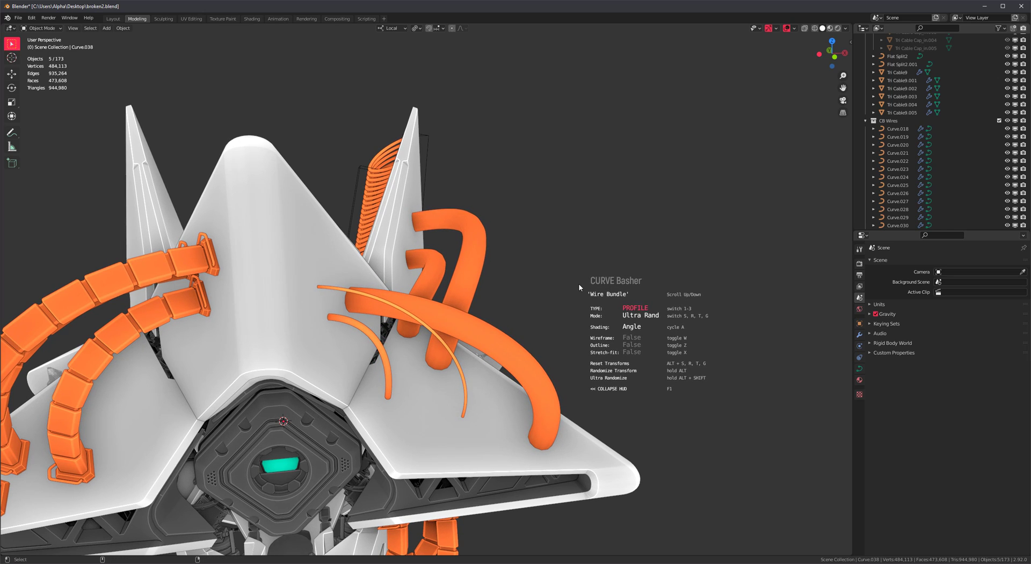
left_click(576, 283)
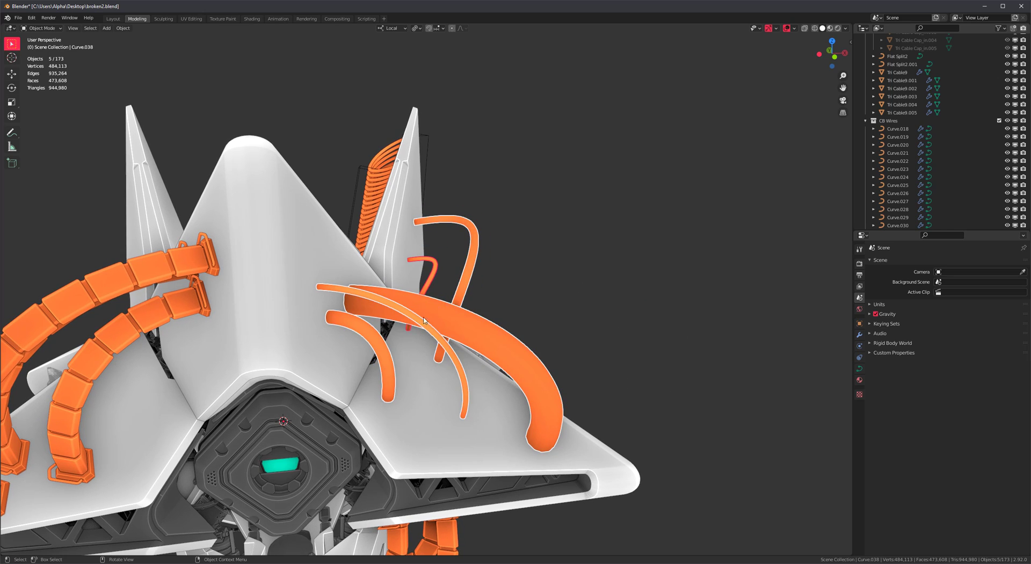
Convert the five pipes of varied thickness to Curve Basher arrays using the Chain preset
key("ctrl+shift+b")
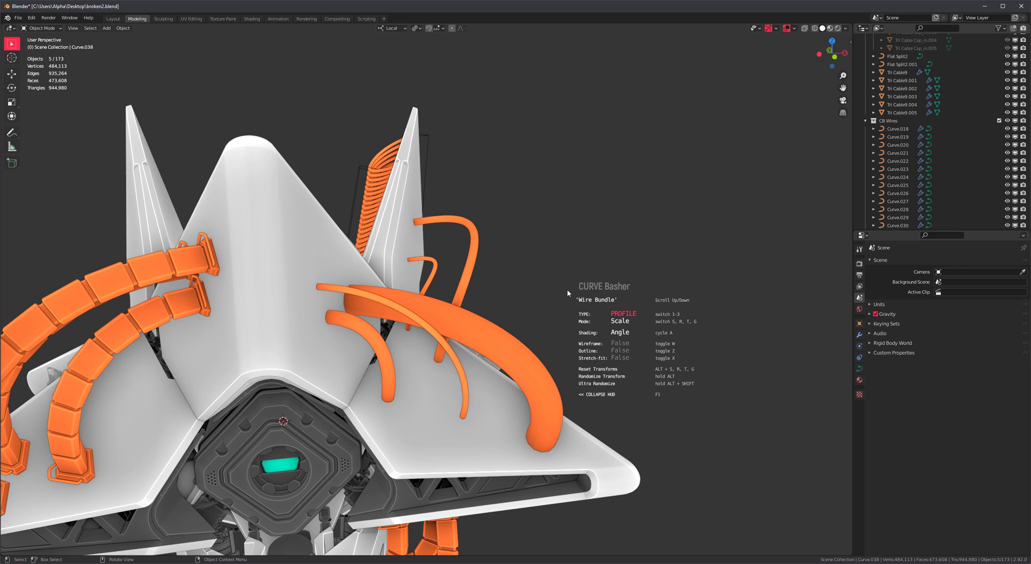
key("2")
left_click(567, 292)
scroll(499, 346, "up", 1)
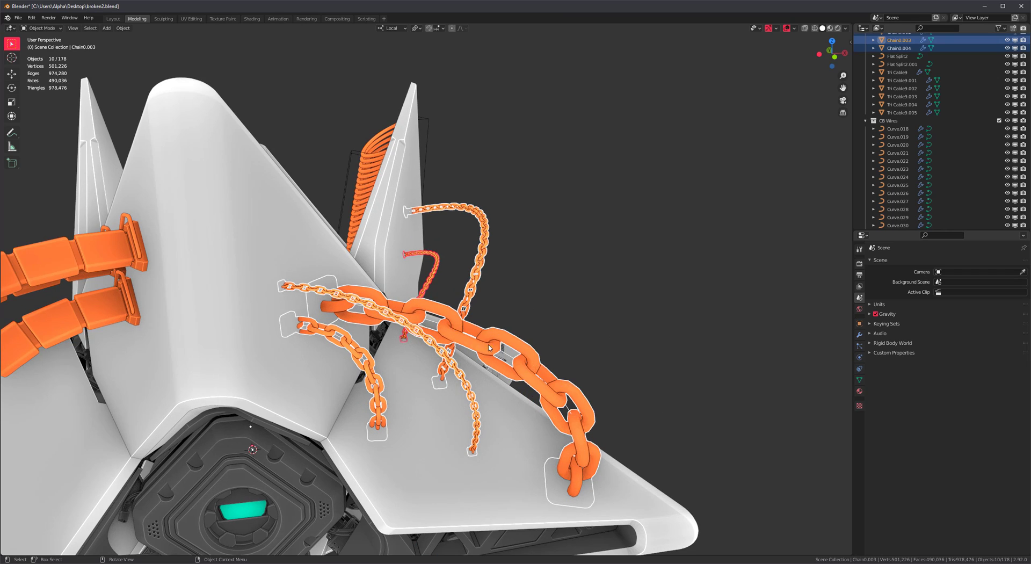
Inspect the chain arrays and their end caps in X-ray display, then return to solid display
key("shift+z")
key("shift+z")
key("alt+z")
key("alt+z")
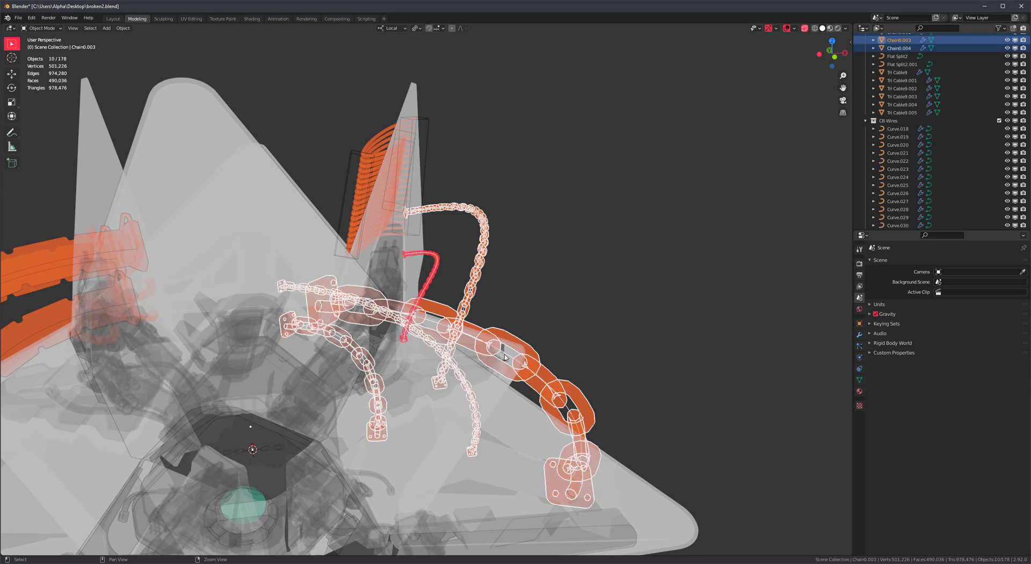
key("shift+alt+z")
key("shift+alt+z")
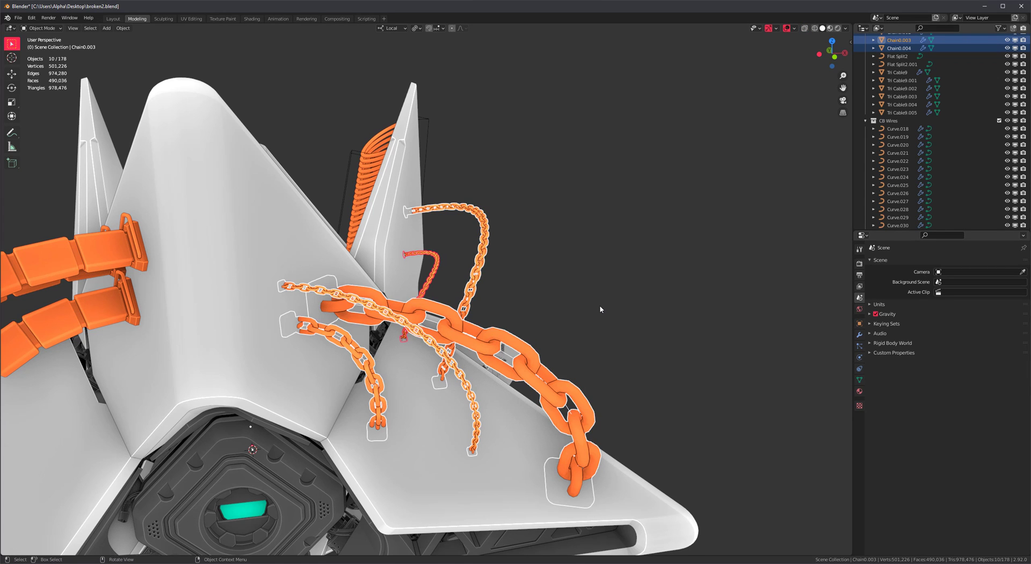
Switch the curves between the Simple Pipe profile and the Chain array, keep the Chain array, and save the file
key("ctrl+shift+b")
key("1")
key("2")
key("1")
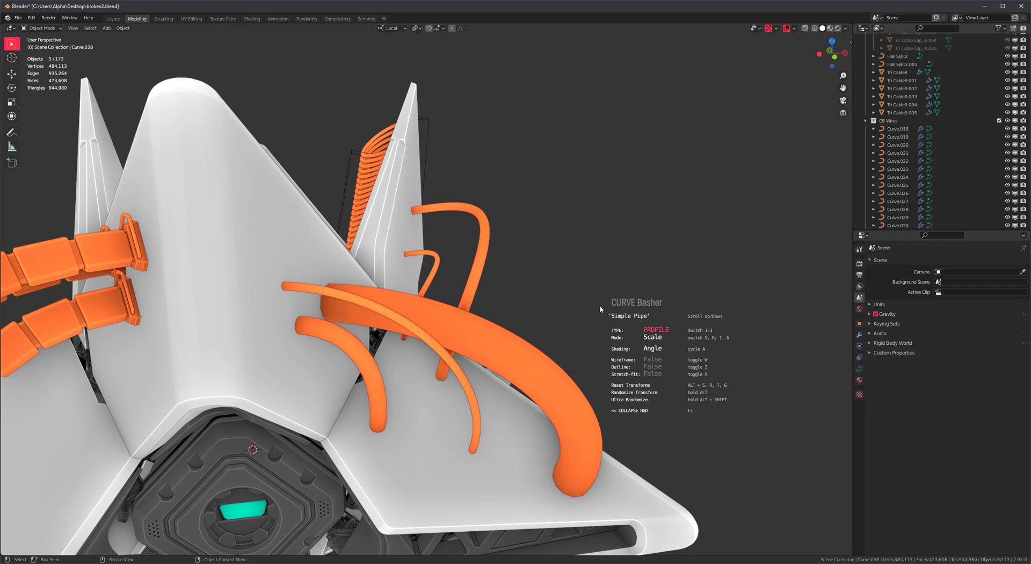
key("2")
key("1")
key("2")
left_click(600, 309)
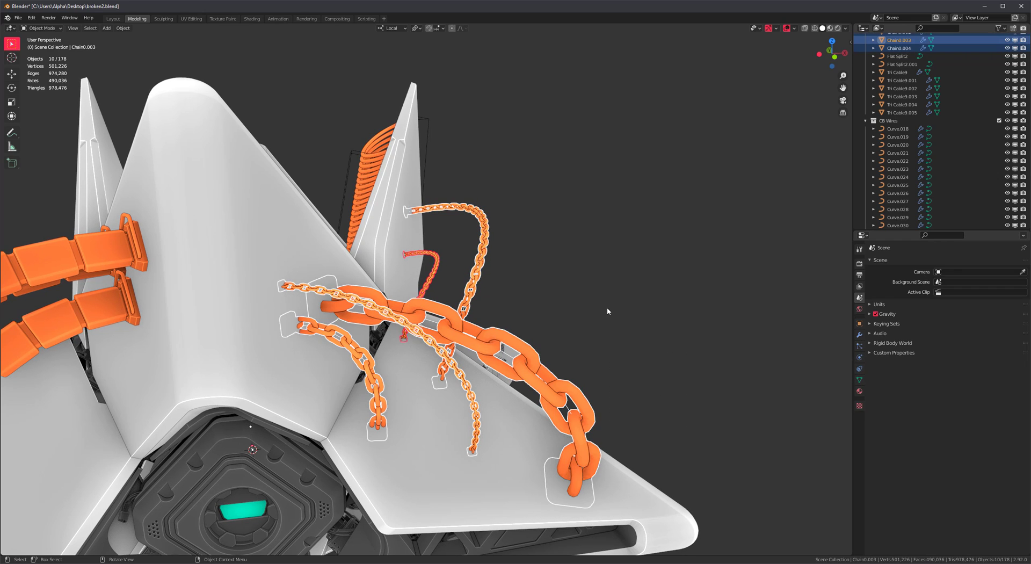
key("ctrl+s")
Reset the chains' scale to a uniform size in Curve Basher, keeping caps and stretch-fit on
key("ctrl+shift+b")
key("c")
key("c")
key("x")
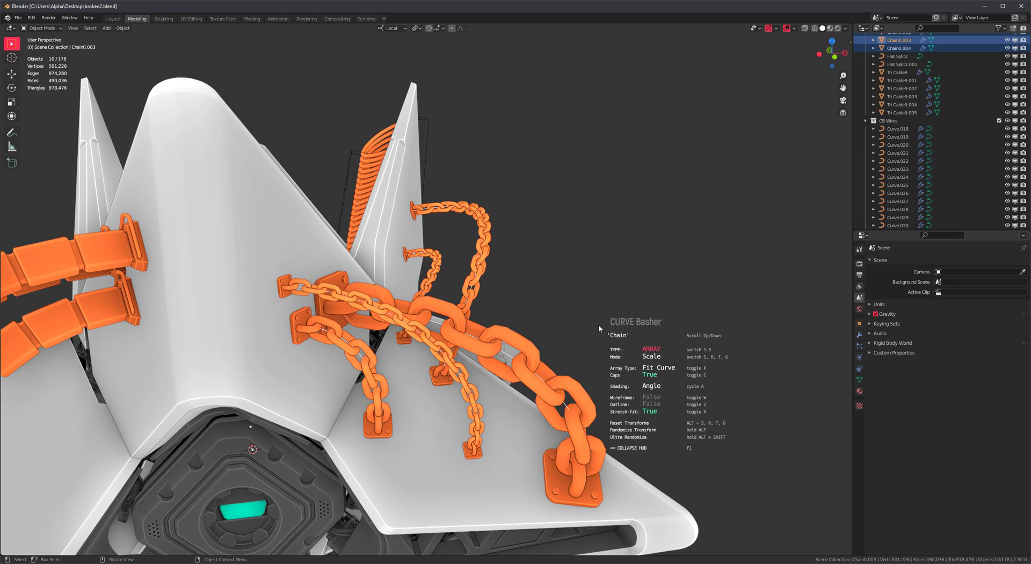
key("alt+s")
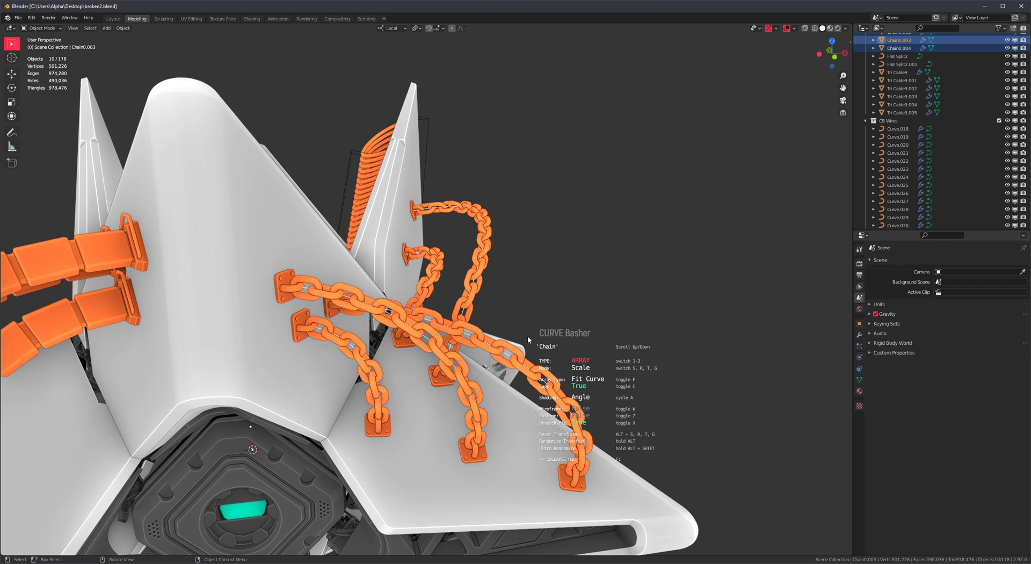
key("c")
key("c")
left_click(528, 336)
middle_click_drag(620, 346, 631, 336)
middle_click_drag(581, 281, 234, 286, "shift")
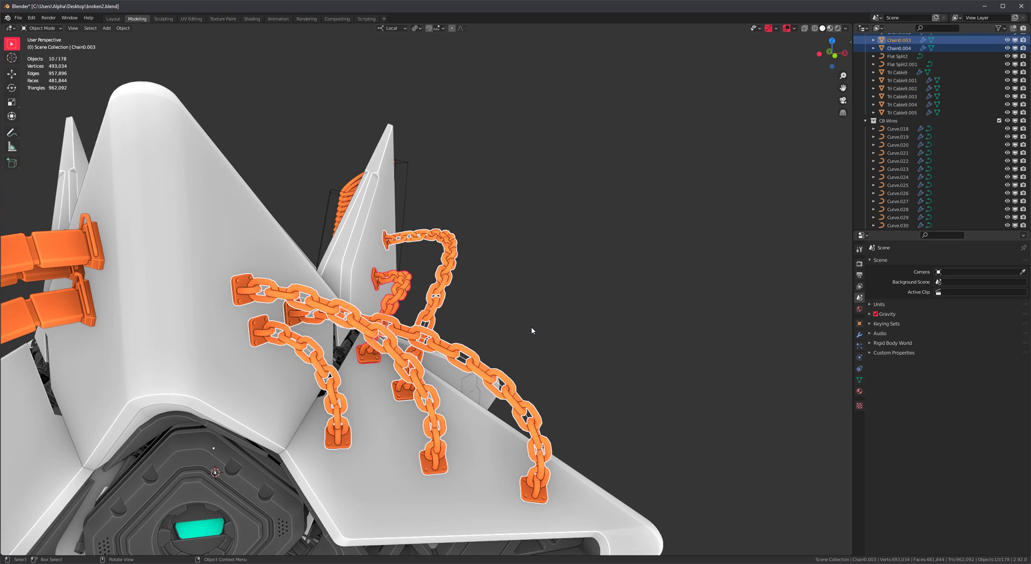
Cycle the array presets from Chain to Tri Cable for the selected curves, apply it, and save the file
key("ctrl+shift+b")
scroll(532, 328, "down", 1)
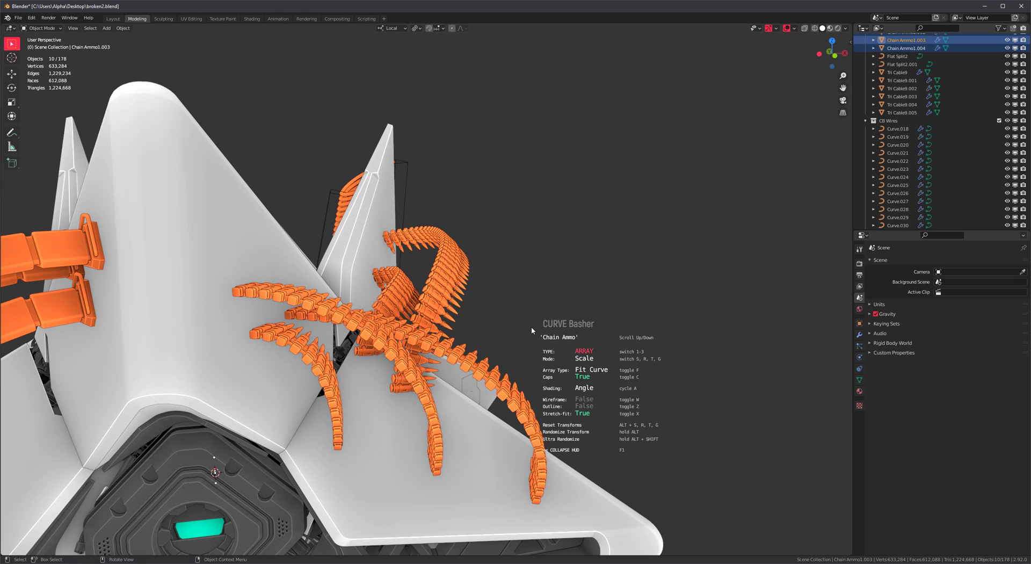
scroll(532, 330, "down", 4)
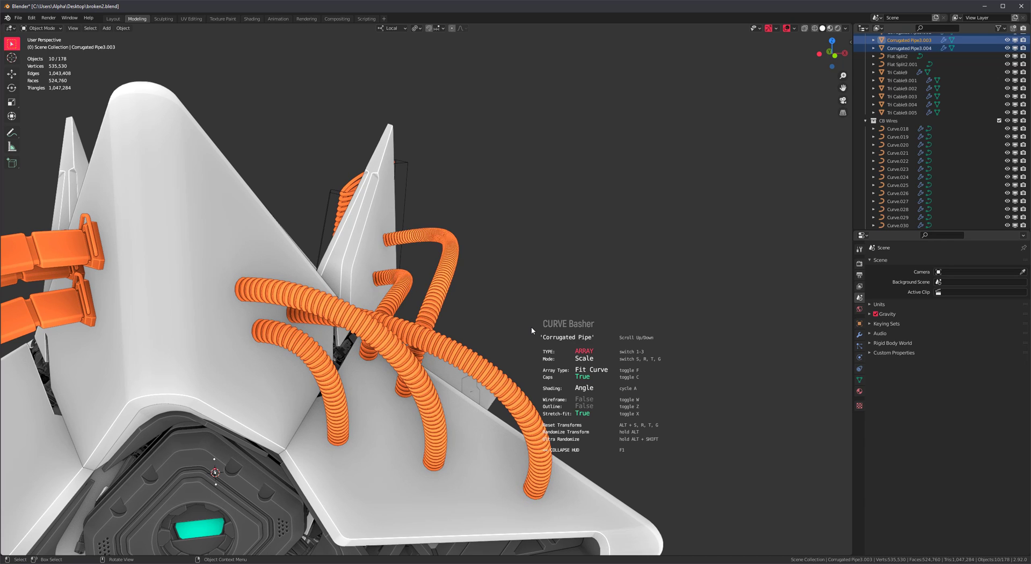
scroll(532, 330, "down", 3)
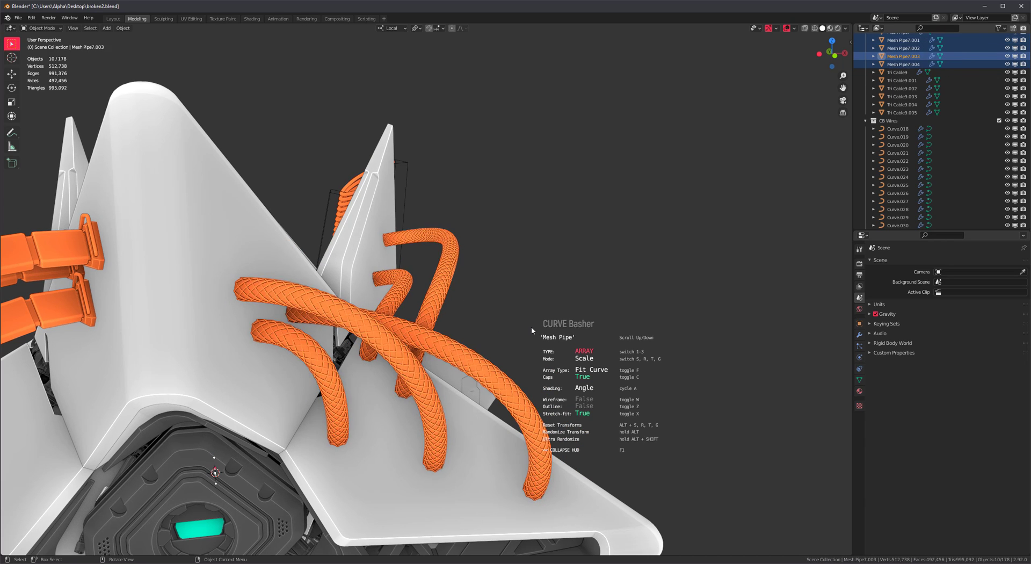
scroll(532, 330, "down", 1)
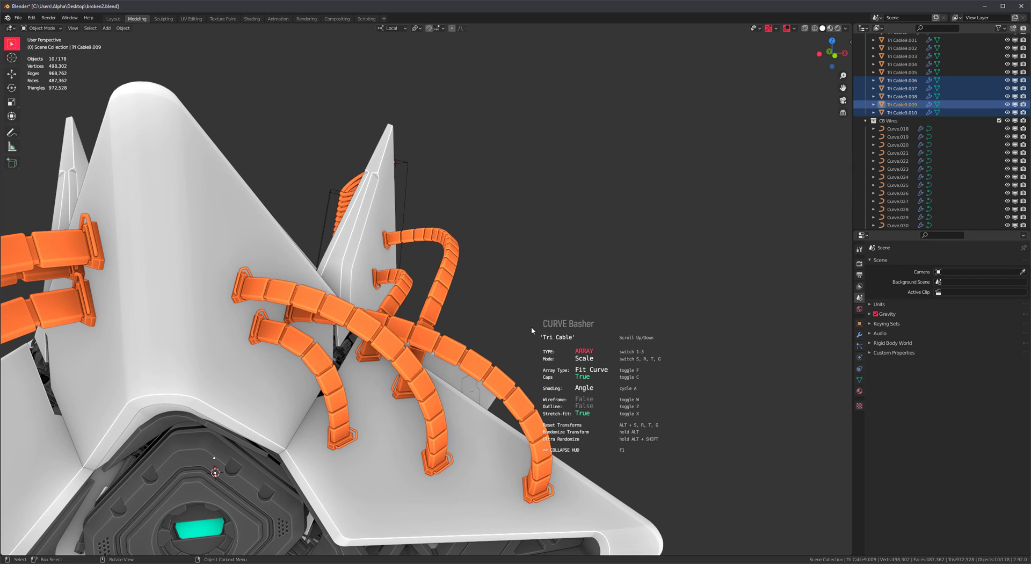
left_click(532, 329)
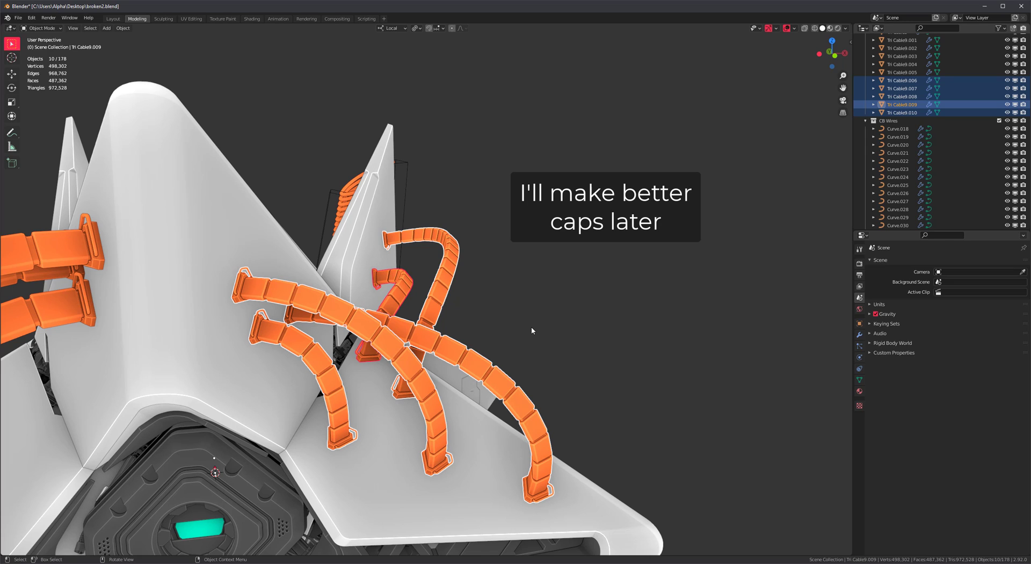
key("ctrl+s")
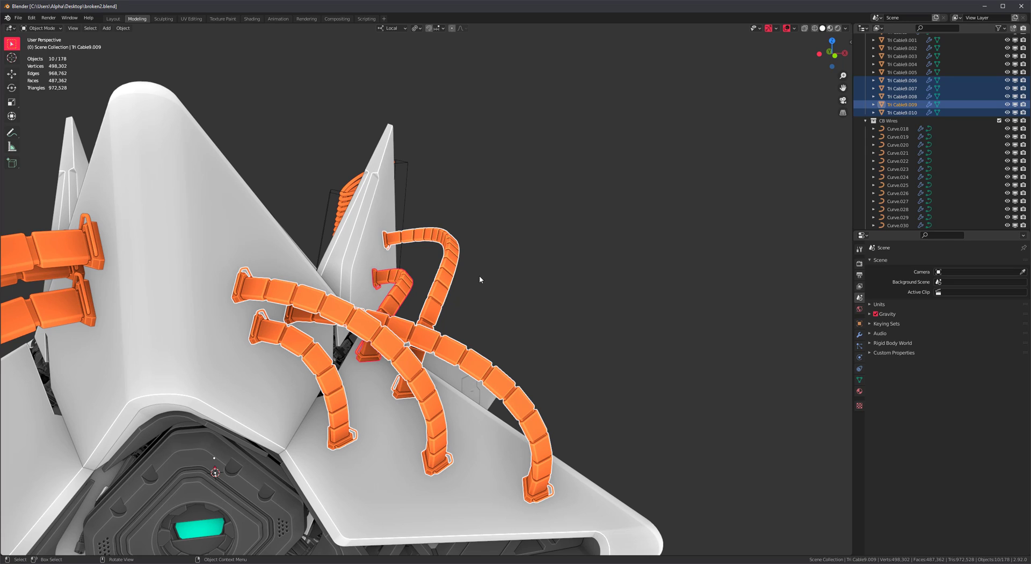
Enlarge the five Tri Cable arrays and adjust their scale and rotation with Curve Basher's regular and randomized transforms
key("shift+v")
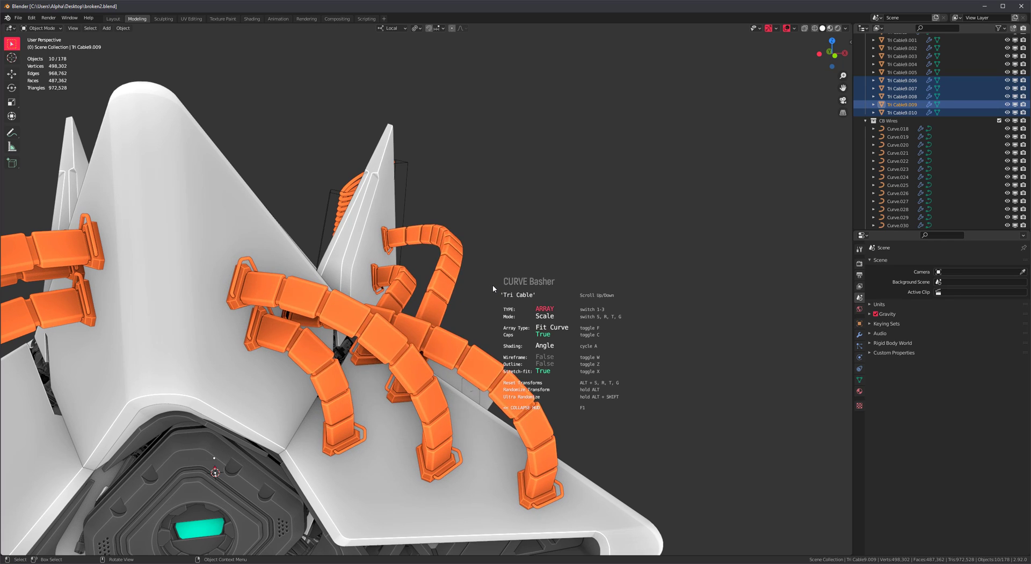
key("s")
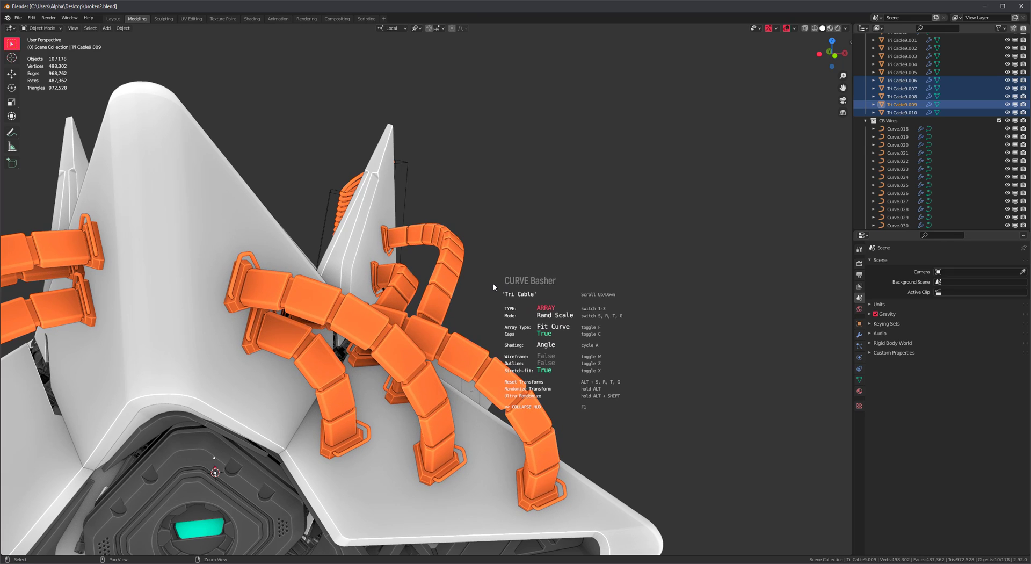
key("s")
key("r")
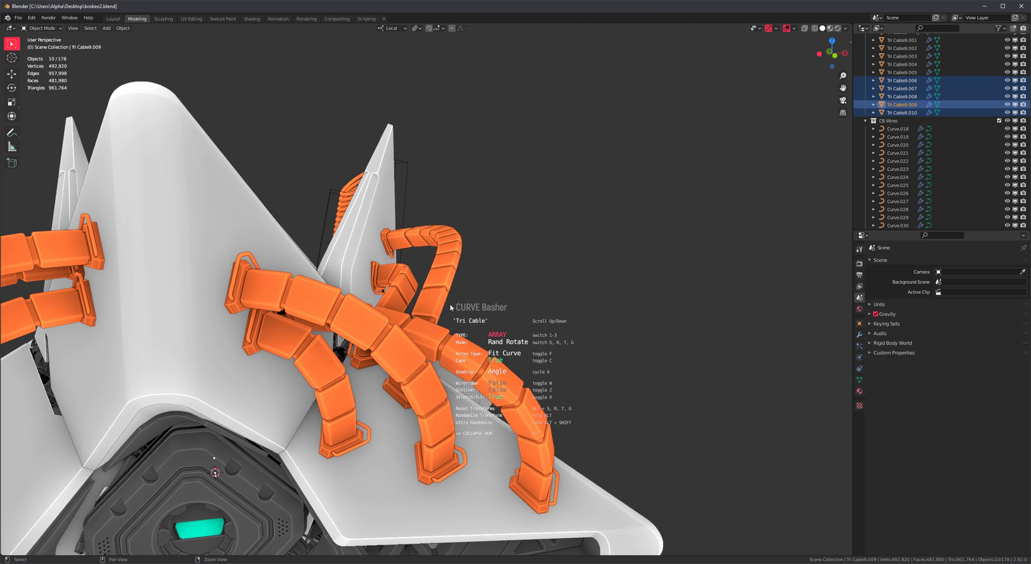
key("r")
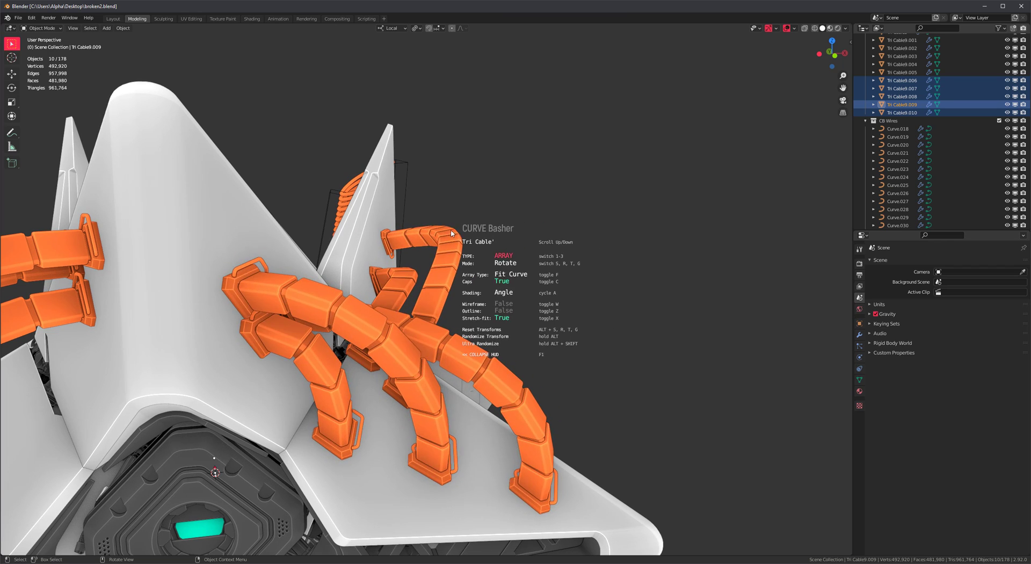
left_click(505, 220)
middle_click_drag(441, 274, 518, 239)
scroll(415, 284, "up", 5)
scroll(409, 285, "down", 6)
scroll(437, 320, "up", 2)
scroll(495, 276, "down", 2)
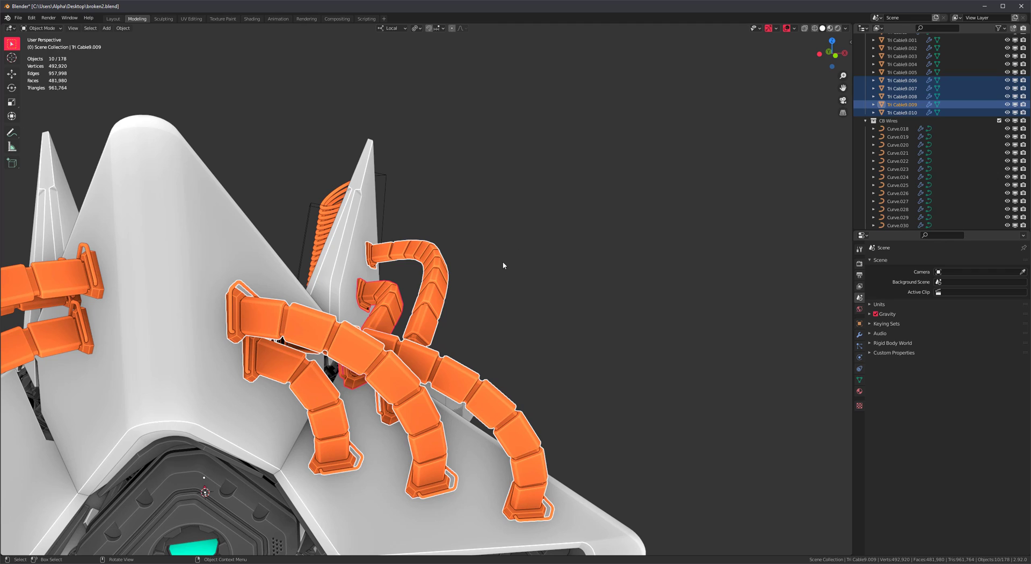
Toggle caps and stretch-fit off and back on for the selected Tri Cable arrays in Curve Basher and confirm
key("shift+b")
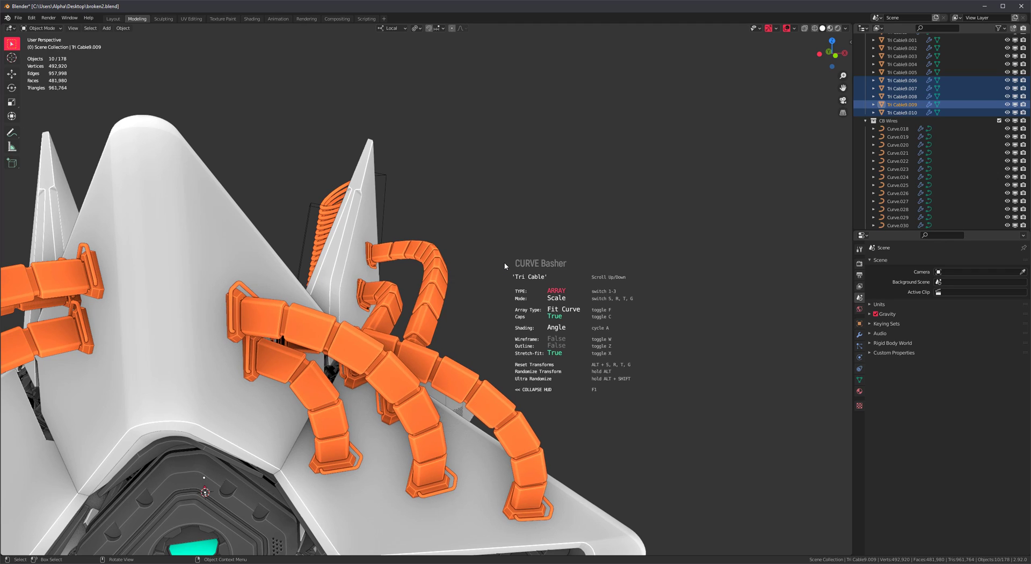
key("c")
key("c")
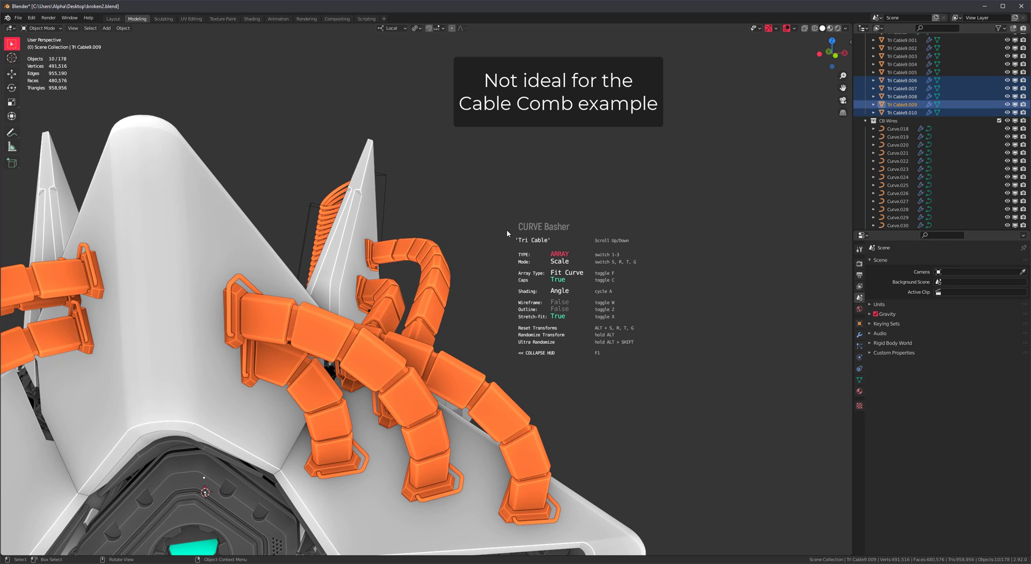
key("x")
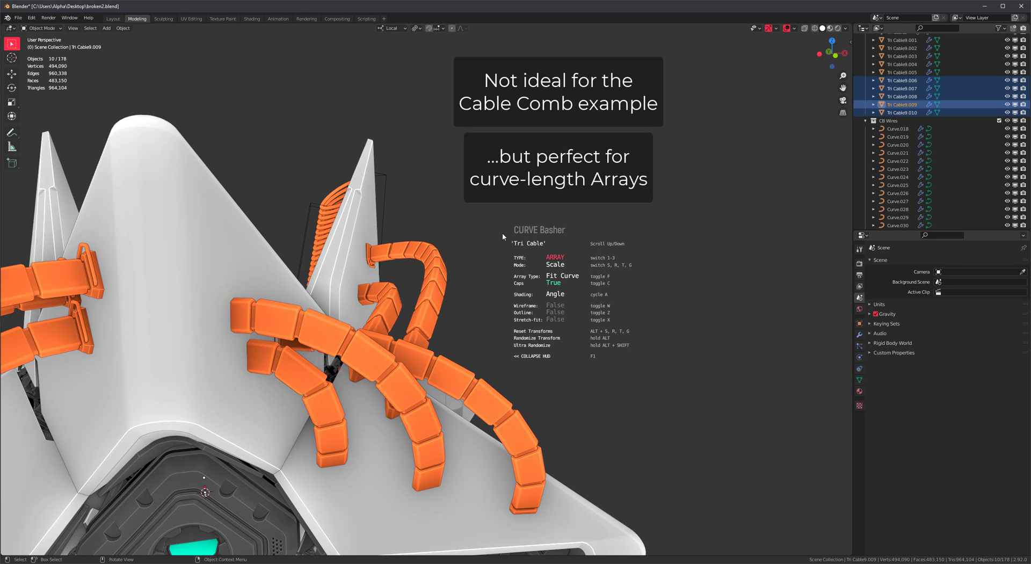
key("x")
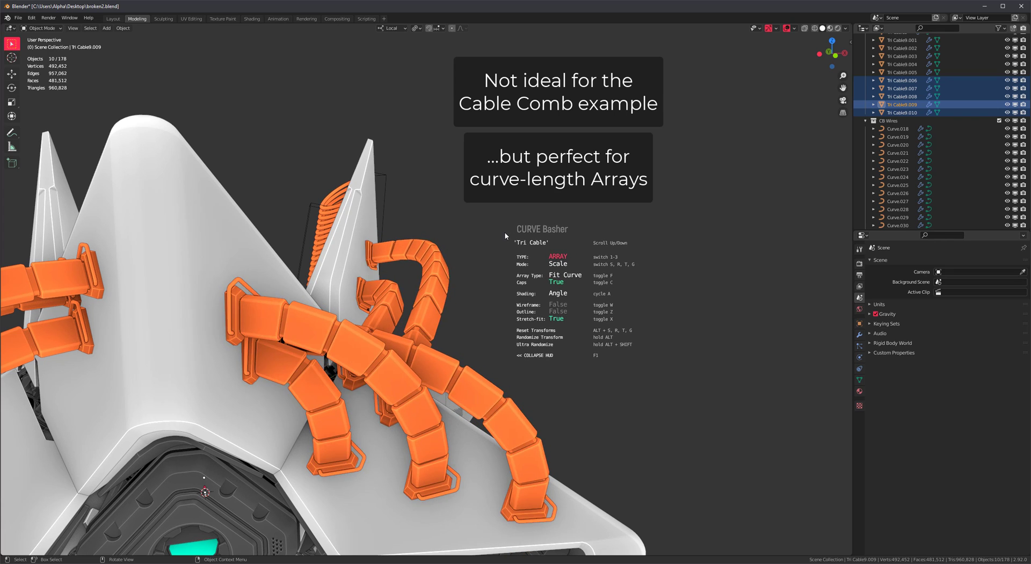
scroll(503, 235, "up", 2)
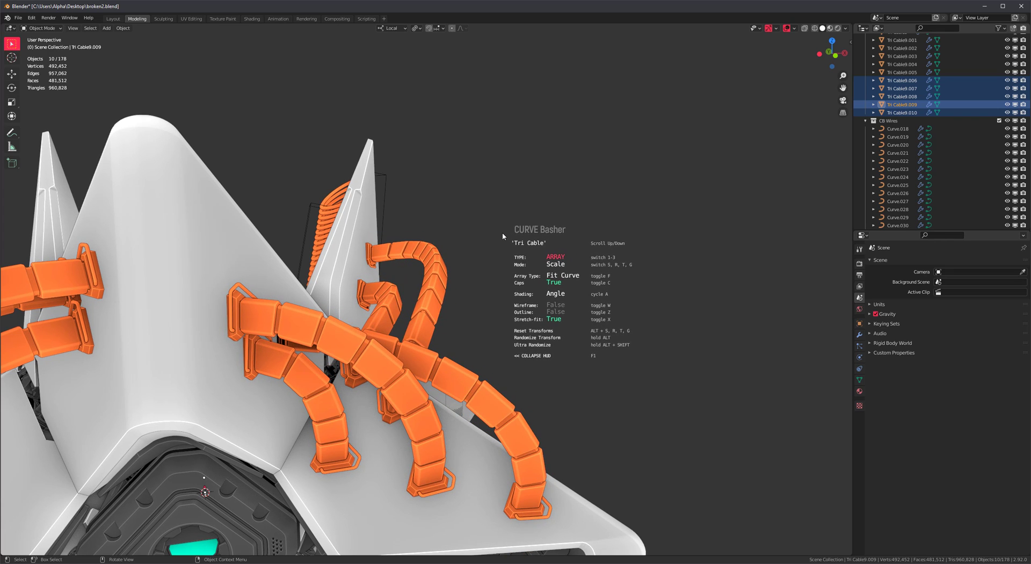
scroll(503, 234, "up", 4)
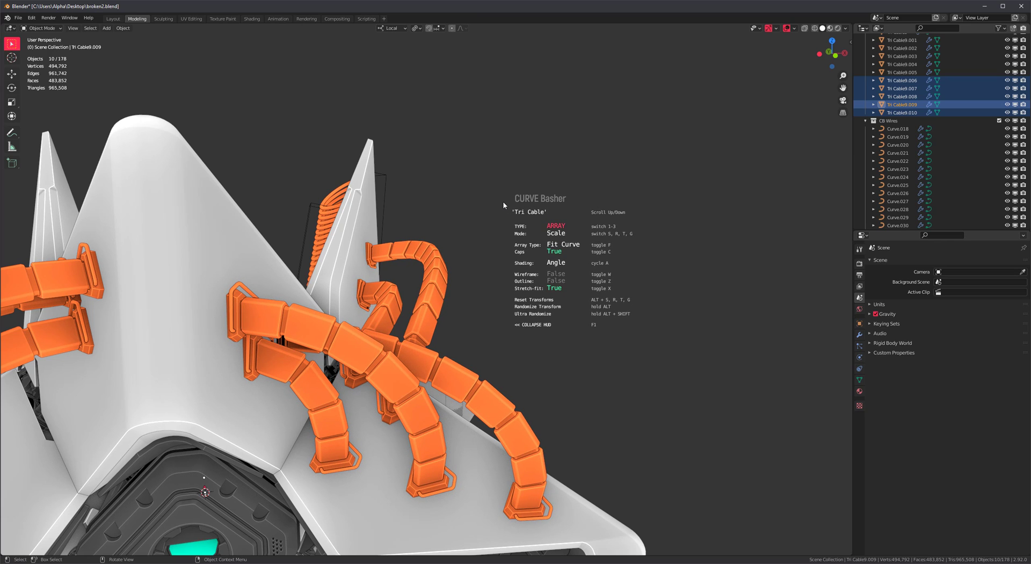
scroll(503, 205, "down", 2)
left_click(504, 202)
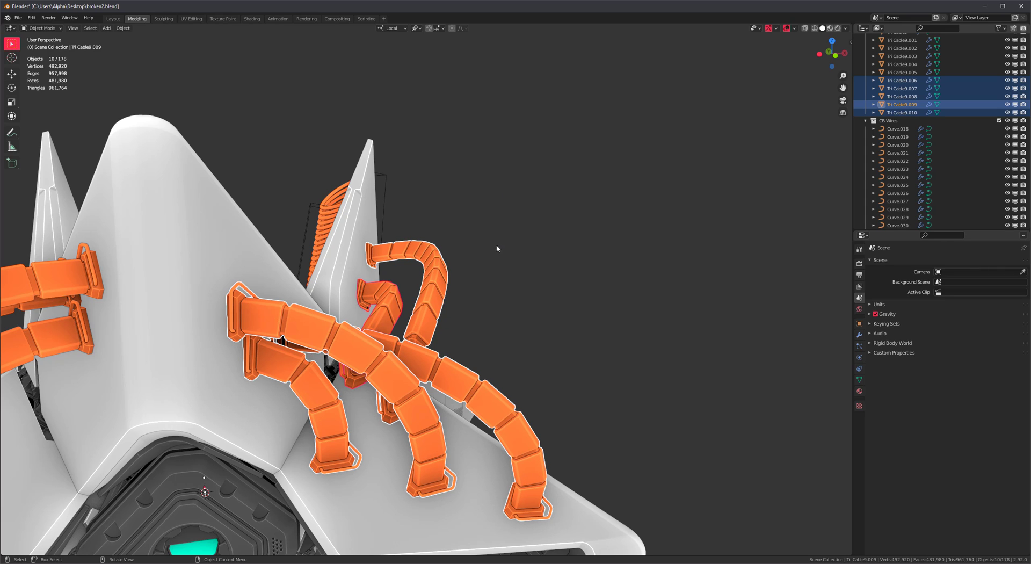
Slide the Tri Cable arrays along their curves with stretch-fit off, switch them to Fixed Count, and adjust the count in Curve Basher
key("ctrl+shift+c")
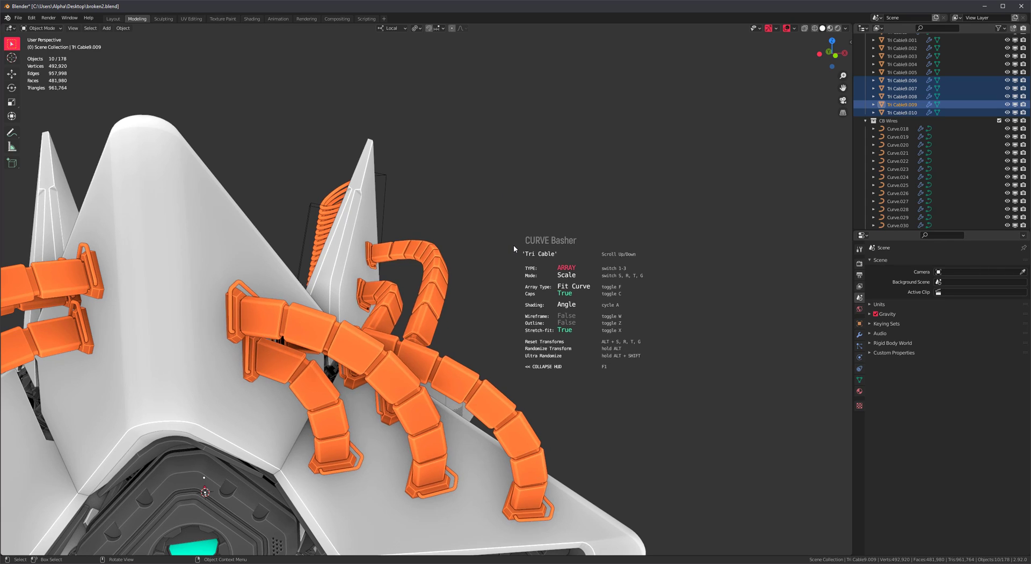
key("g")
key("x")
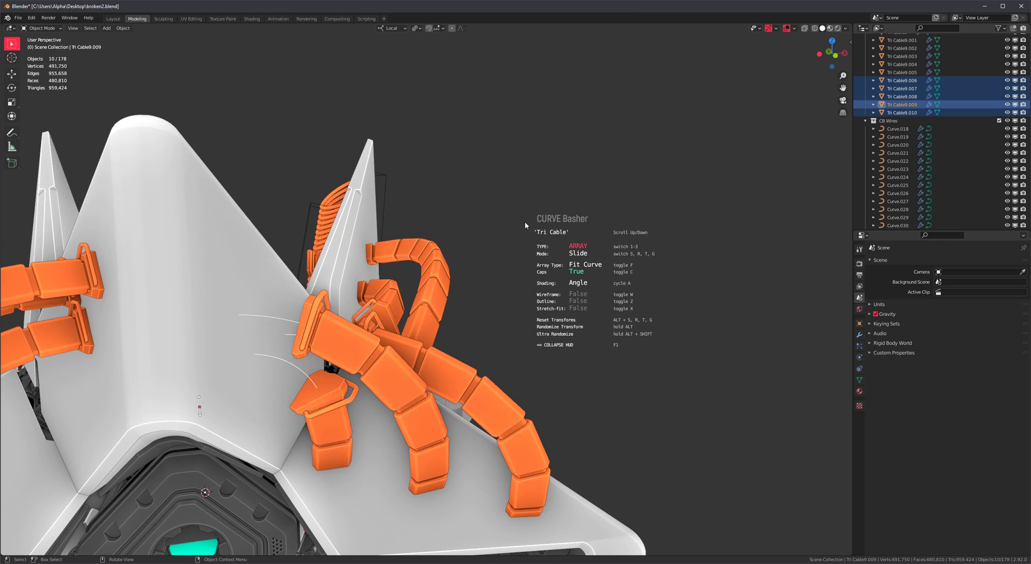
key("shift")
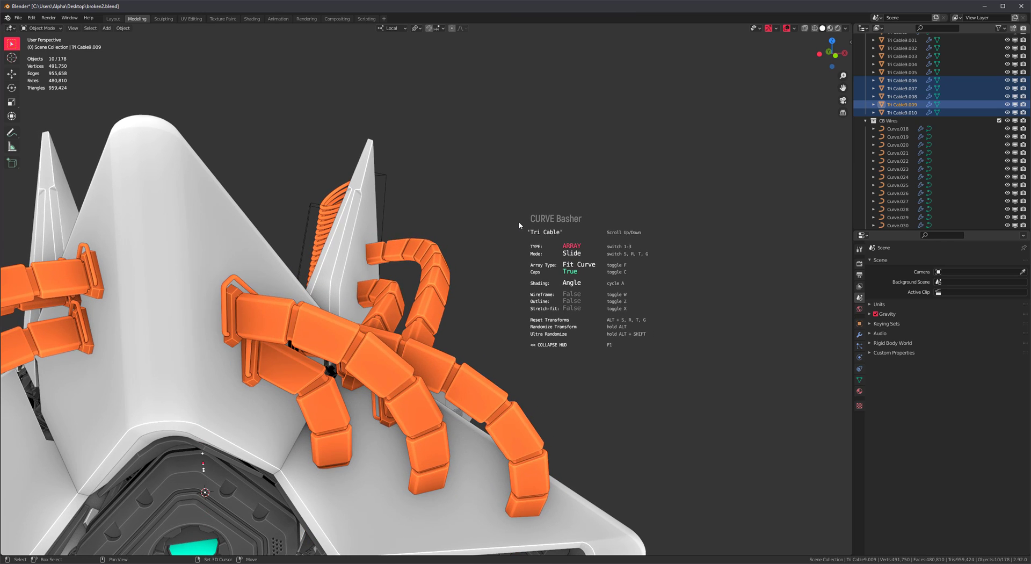
key("f")
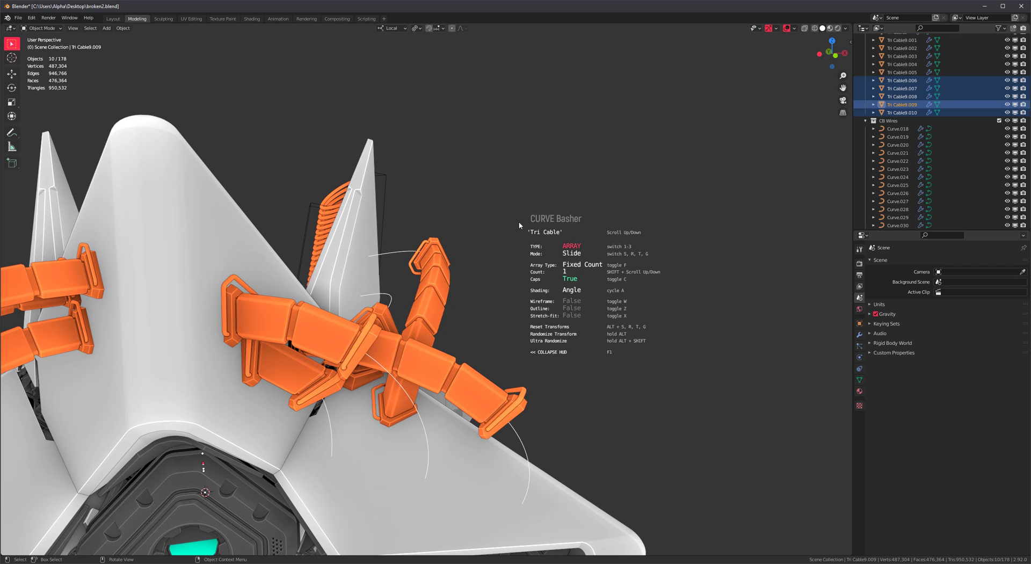
scroll(517, 222, "down", 5, "shift")
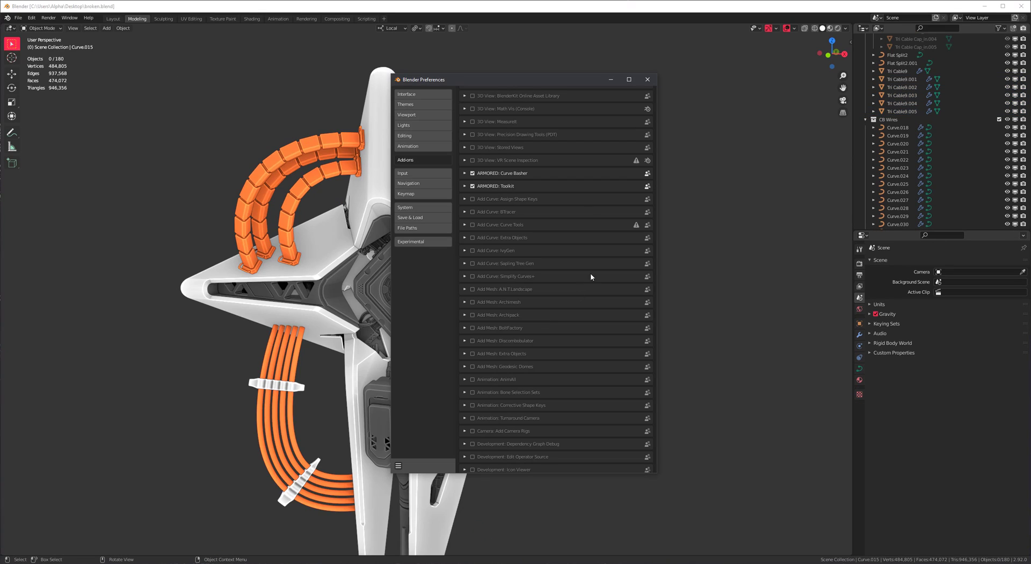
Expand the ARMORED: Curve Basher add-on preferences and review its tool keymaps, default options and developer options
left_click(465, 174)
scroll(512, 235, "down", 5)
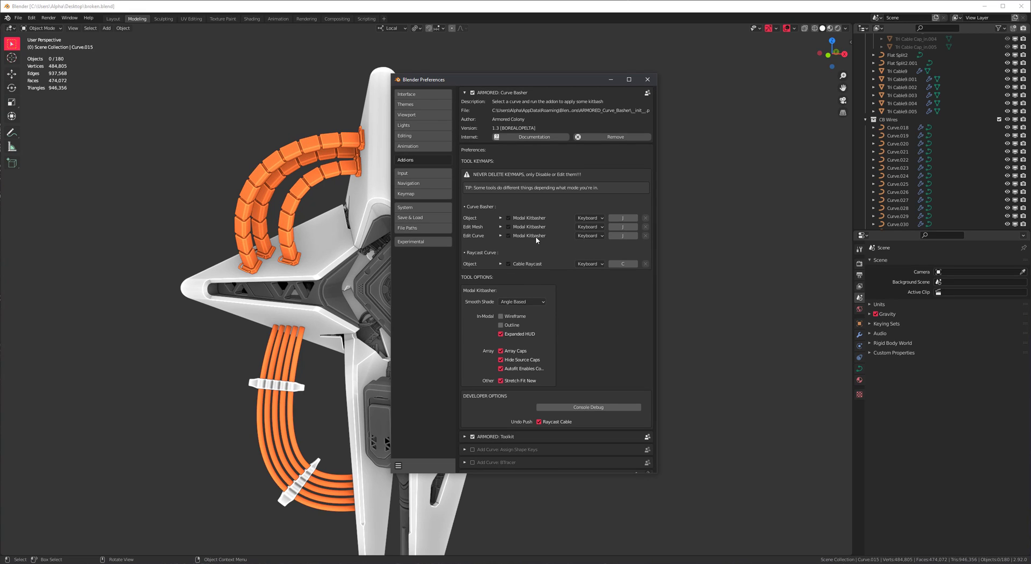
scroll(554, 240, "down", 5)
scroll(551, 236, "up", 2)
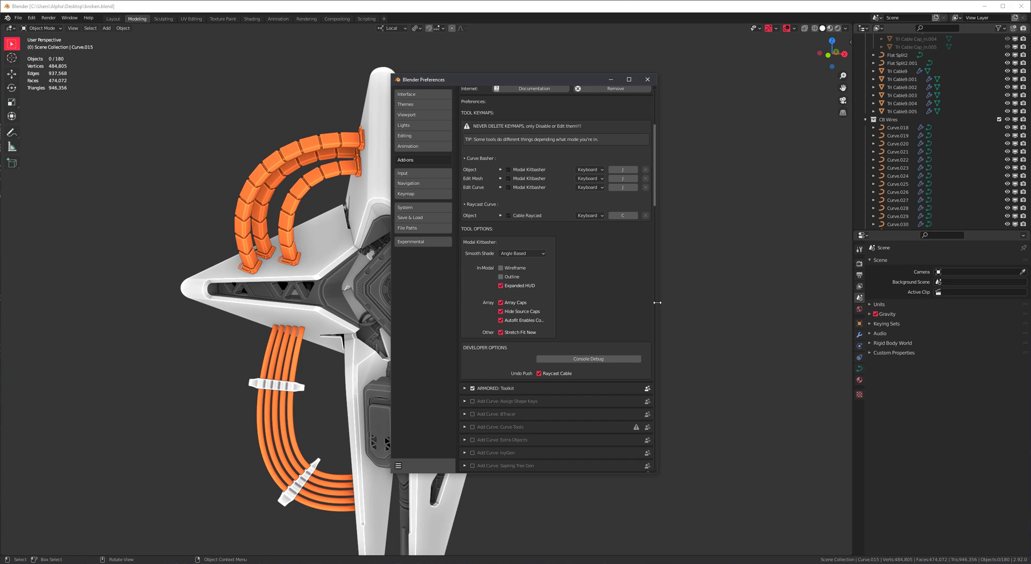
scroll(549, 244, "down", 1)
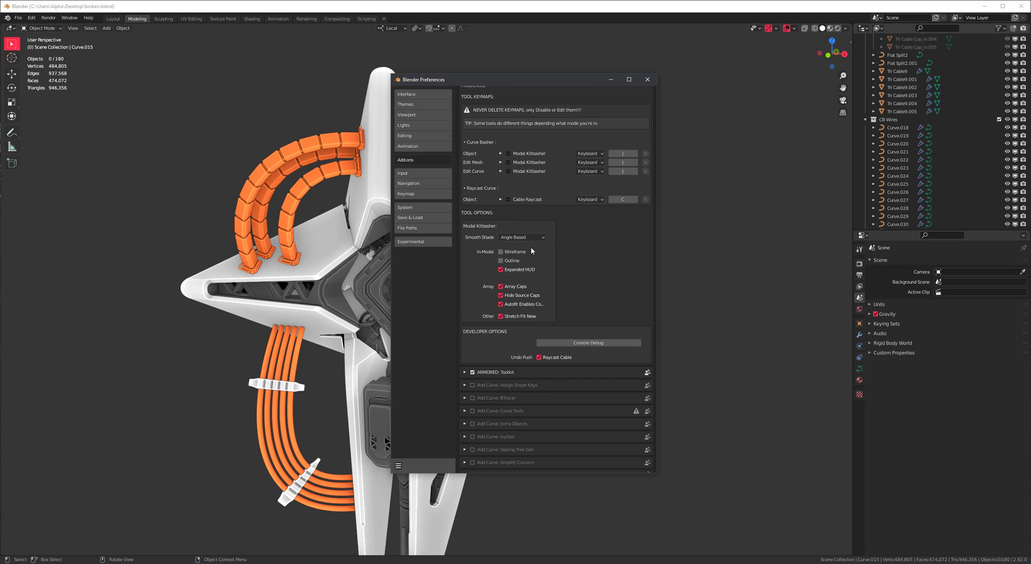
scroll(538, 245, "down", 3)
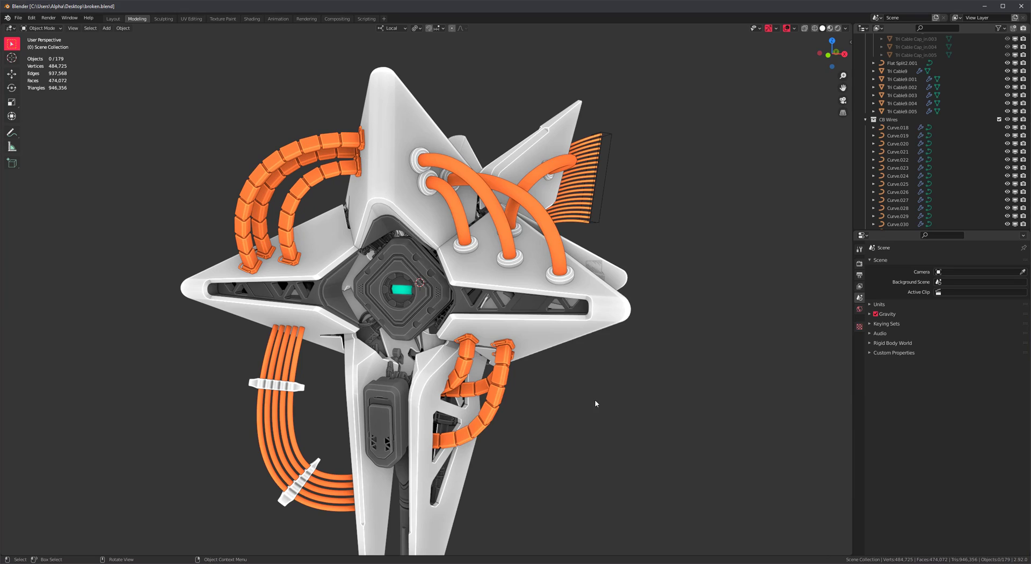
Select the four pipe cables together with a shell mesh, run Curve Basher on the mixed selection, and confirm
middle_click_drag(564, 251, 565, 225, "shift")
left_click_drag(690, 101, 541, 210)
middle_click_drag(619, 419, 639, 201)
left_click(505, 430, "shift")
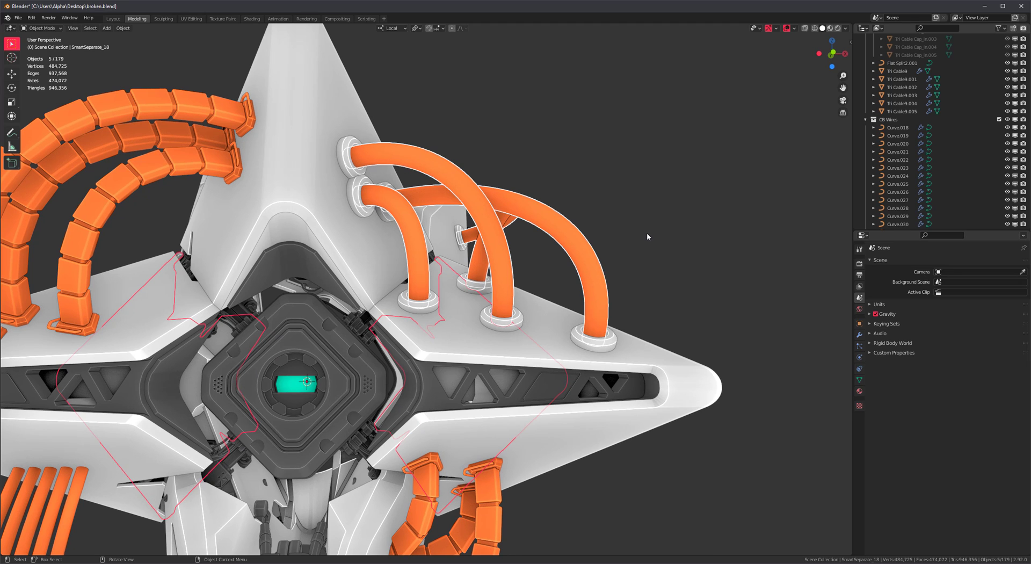
middle_click_drag(647, 233, 608, 315, "shift")
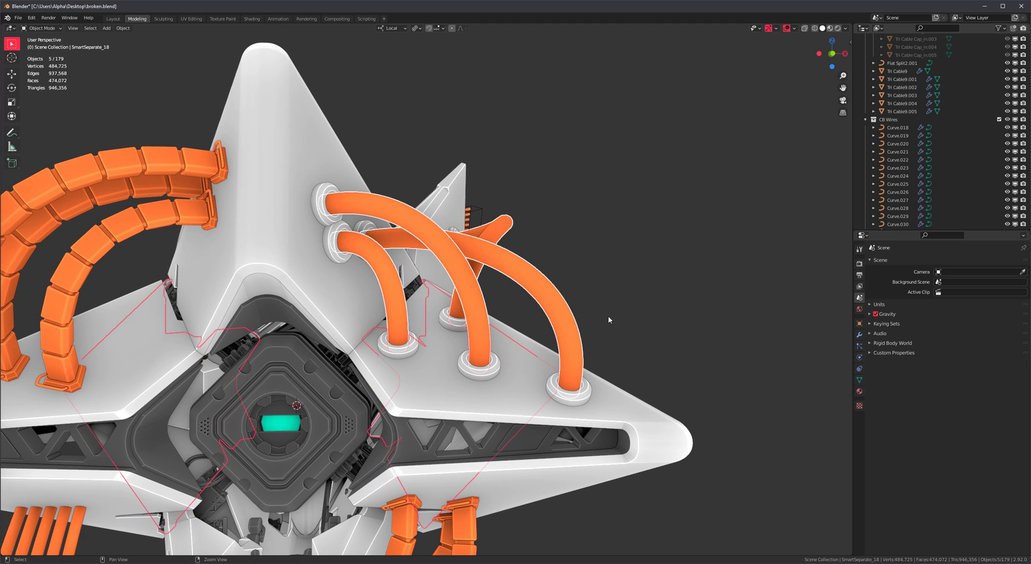
key("shift+v")
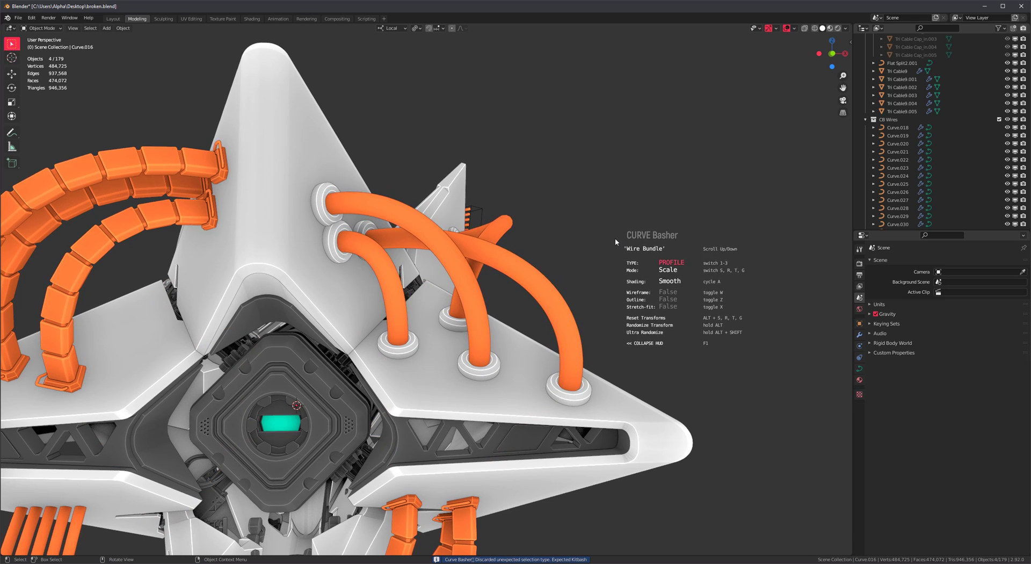
left_click(613, 238)
Clear the selection, box-select the pipe cables with the surrounding parts from another angle, and run Curve Basher again
right_click_drag(613, 239, 497, 293, "alt")
middle_click_drag(498, 293, 635, 244)
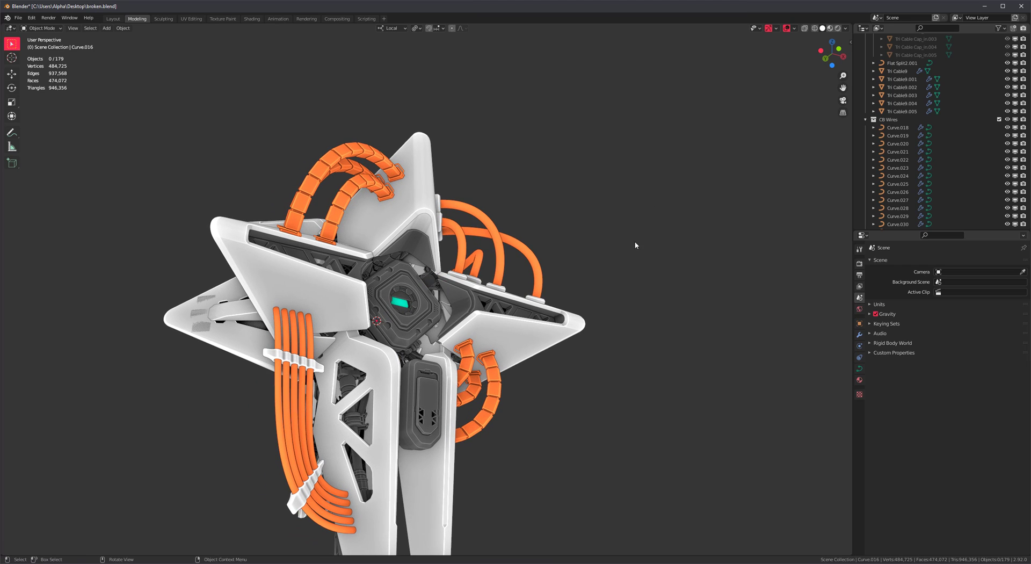
left_click_drag(648, 199, 463, 303)
middle_click_drag(559, 302, 550, 370)
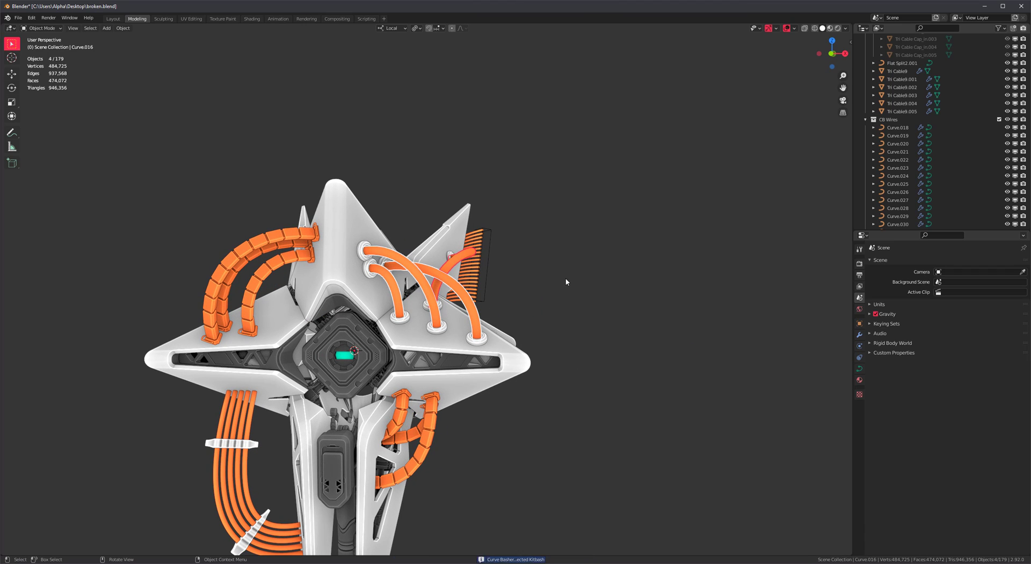
Select every object in the scene, try Curve Basher presets on the whole selection, and undo the changes
key("a")
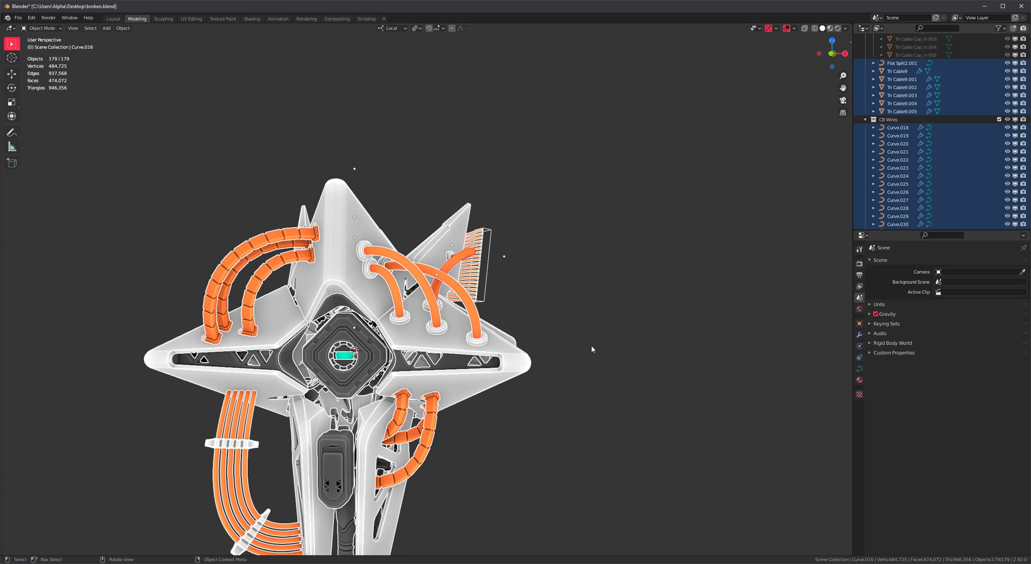
key("shift+b")
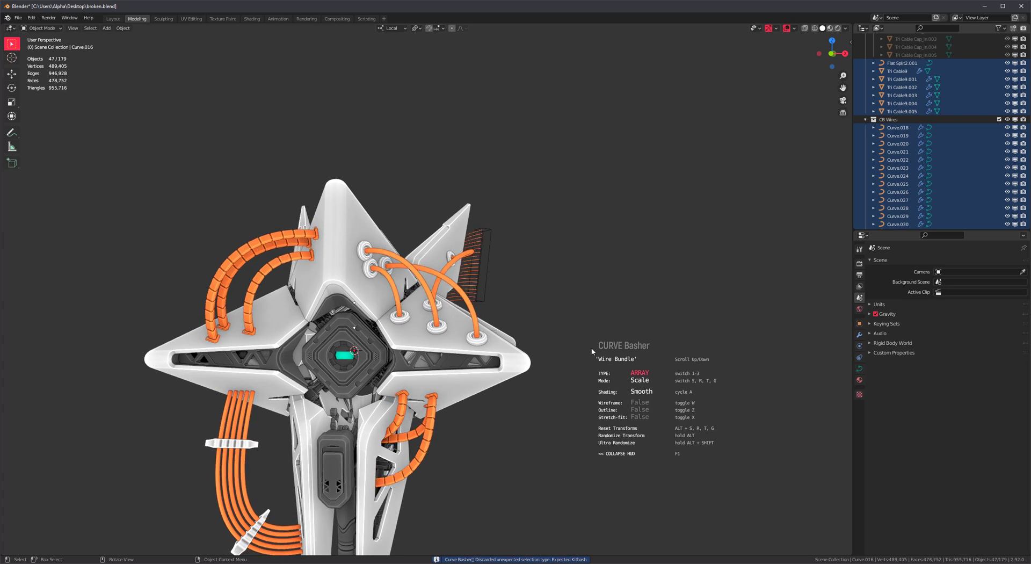
scroll(592, 352, "up", 5)
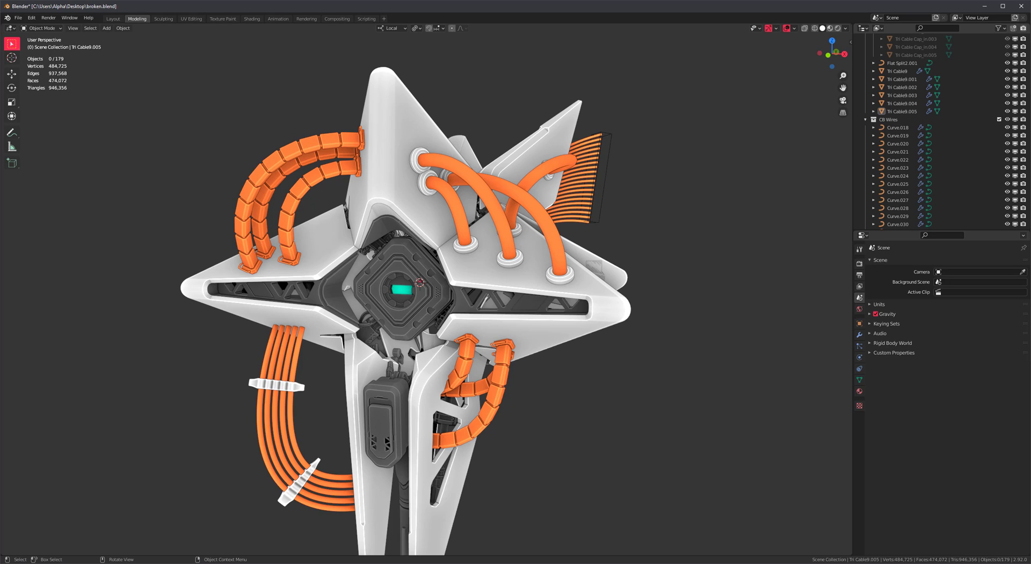
key("ctrl+z")
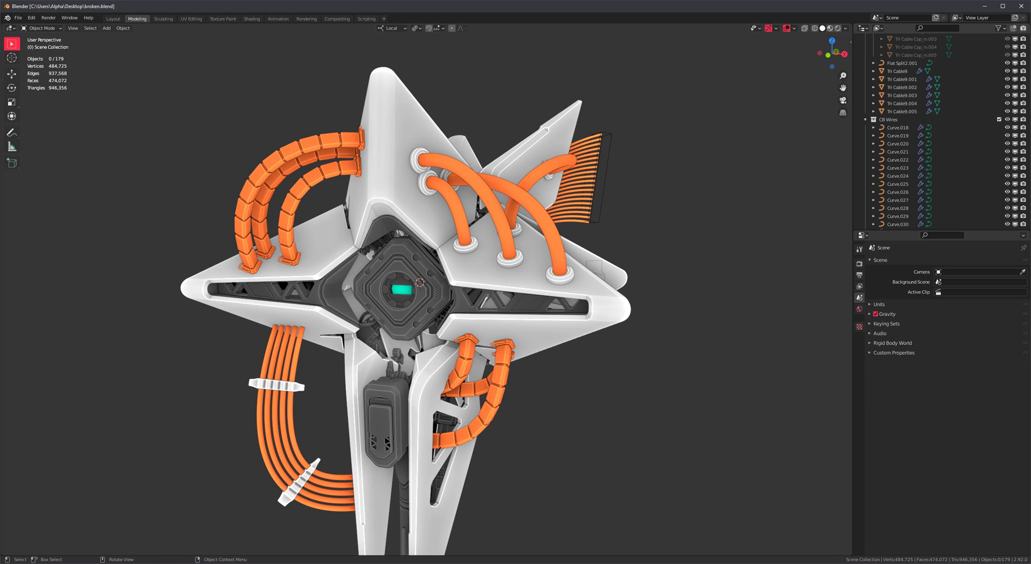